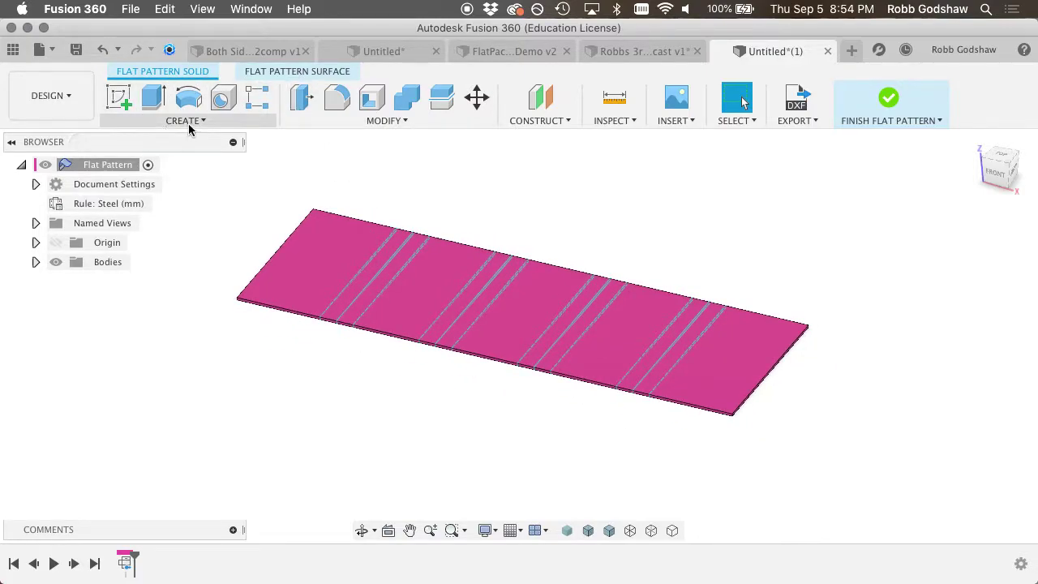
# Look over the flat pattern's surface and solid tools, and finish the flat pattern to return to the folded sheet metal part.
pyautogui.click(267, 73)
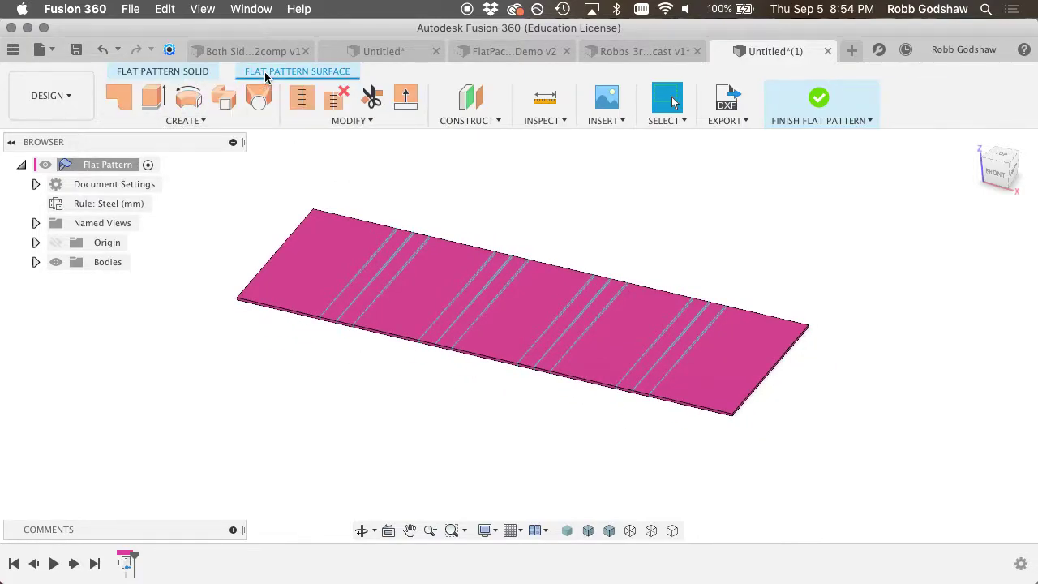
pyautogui.click(203, 72)
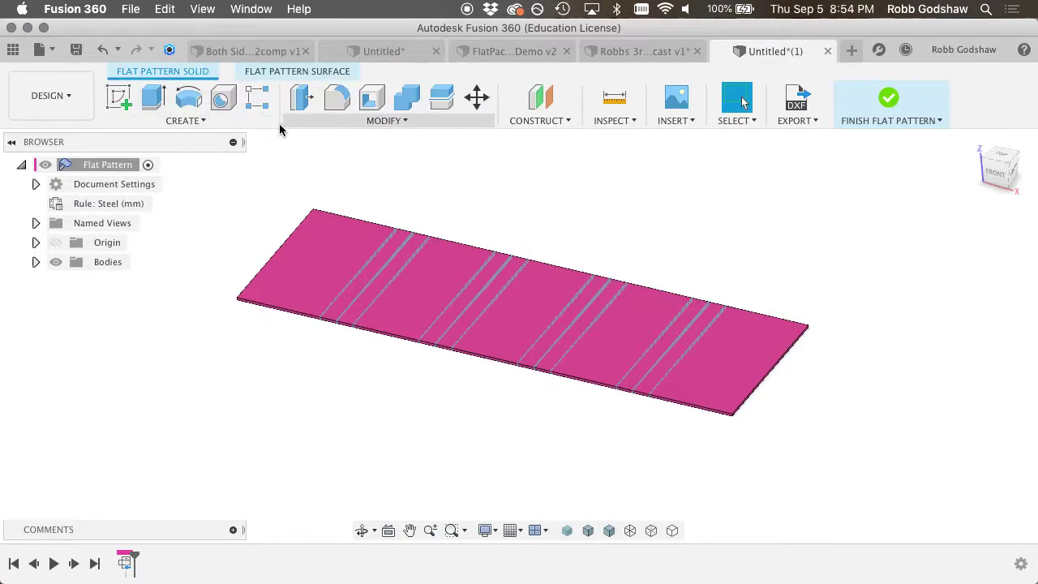
pyautogui.keyDown('shift'); pyautogui.moveTo(421, 174); pyautogui.dragTo(495, 200, button='middle'); pyautogui.keyUp('shift')
pyautogui.click(892, 120)
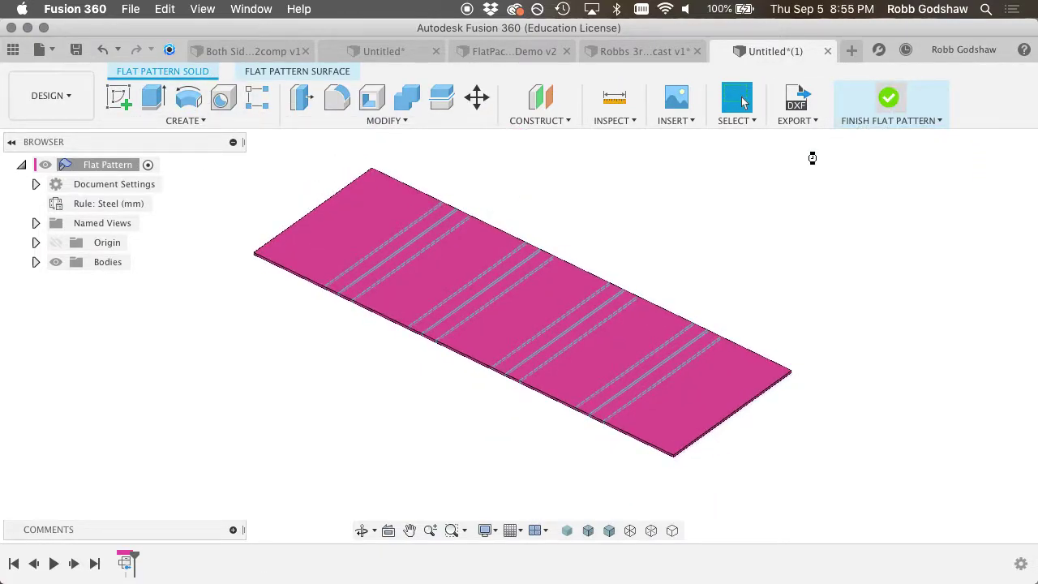
pyautogui.keyDown('shift'); pyautogui.moveTo(481, 354); pyautogui.dragTo(345, 251, button='middle'); pyautogui.keyUp('shift')
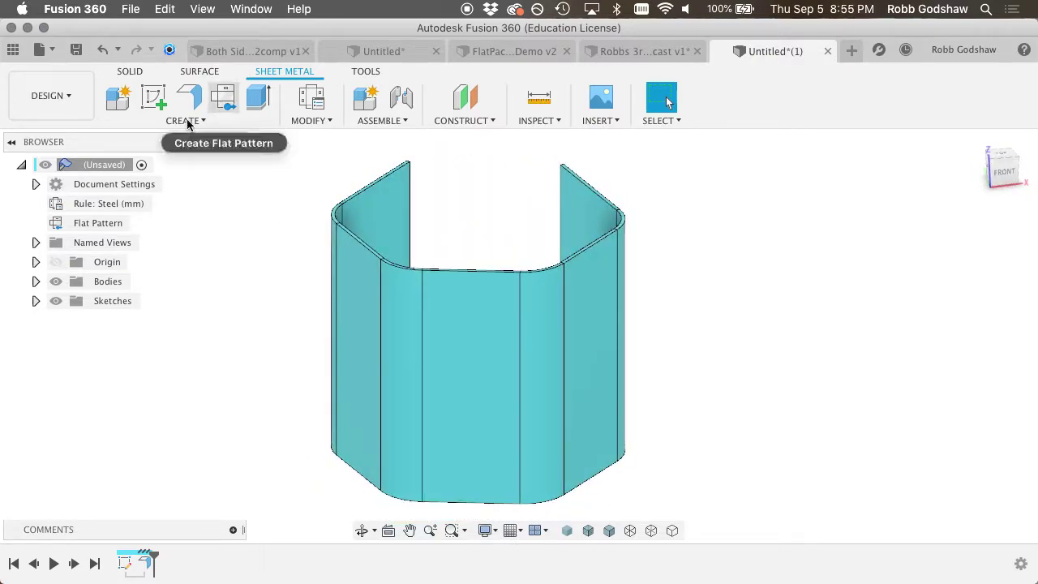
# Reactivate the folded part's existing flat pattern.
pyautogui.click(68, 224)
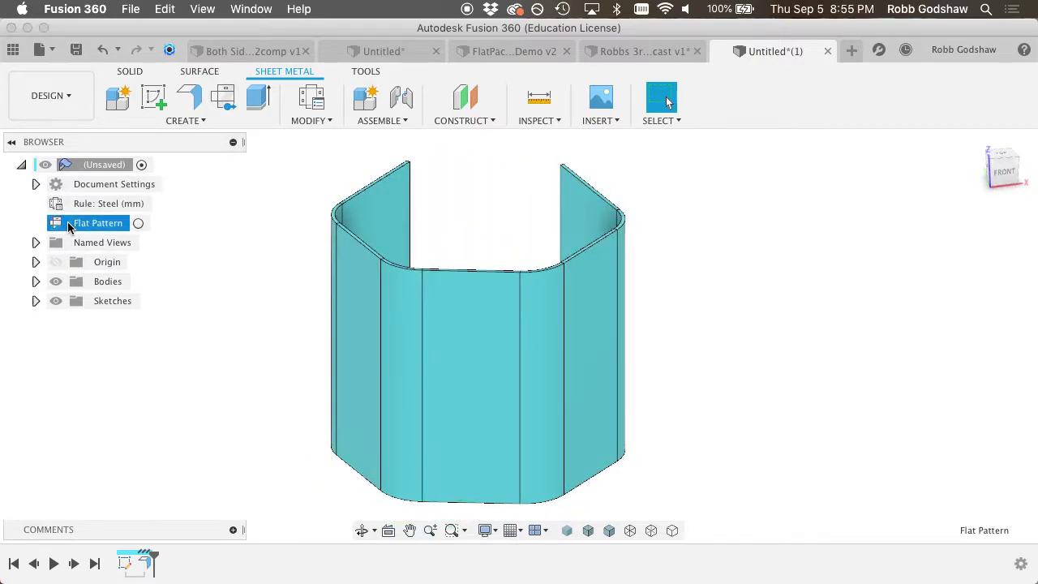
pyautogui.rightClick(64, 227)
pyautogui.click(85, 236)
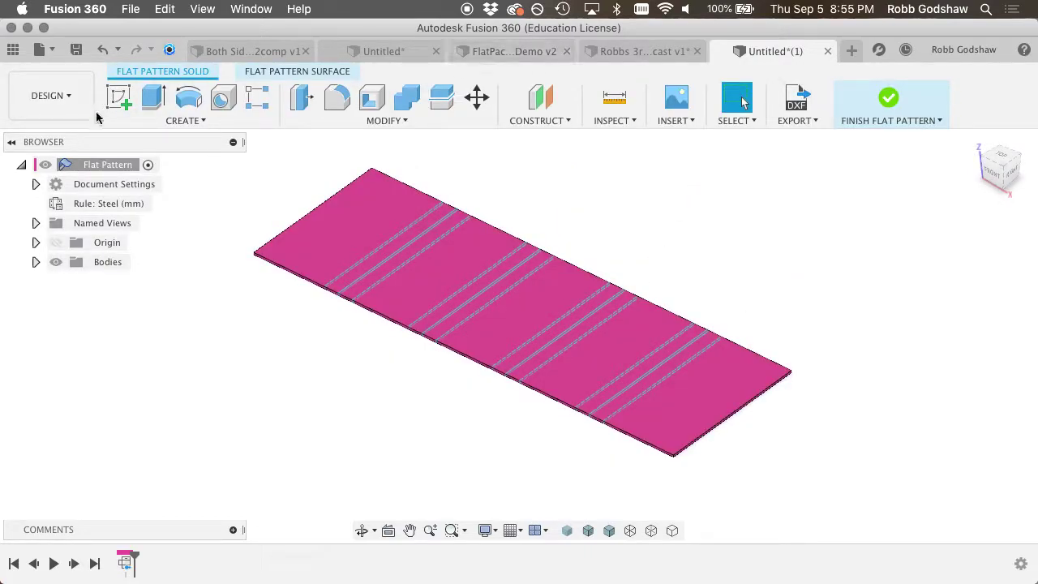
# Create a new design and save it as "Hexagon Box From Screencast" in the 2.Misc folder.
pyautogui.click(38, 50)
pyautogui.click(58, 73)
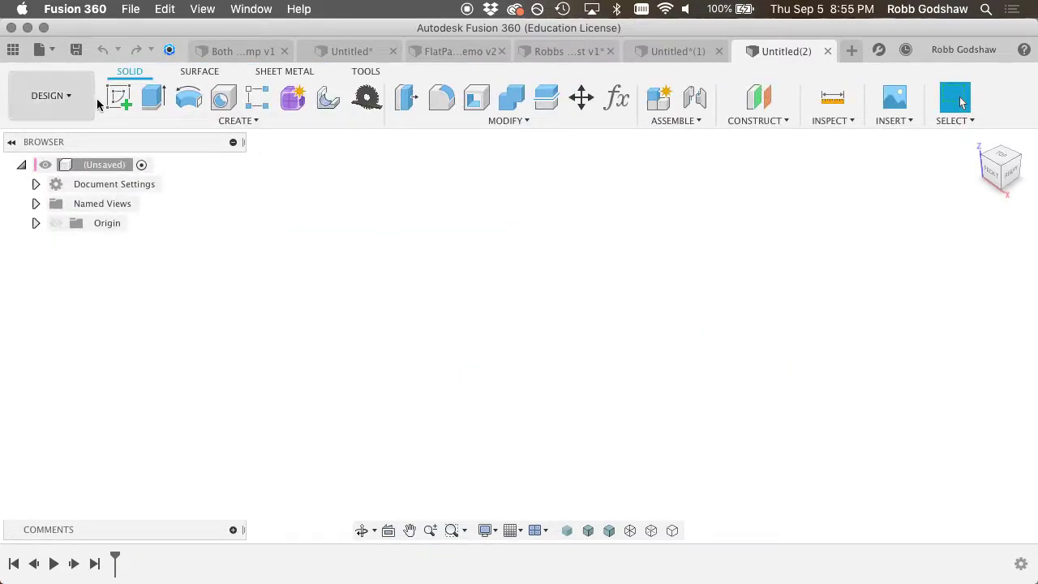
pyautogui.press('super+s')
pyautogui.write('Hexagon Box From Screen')
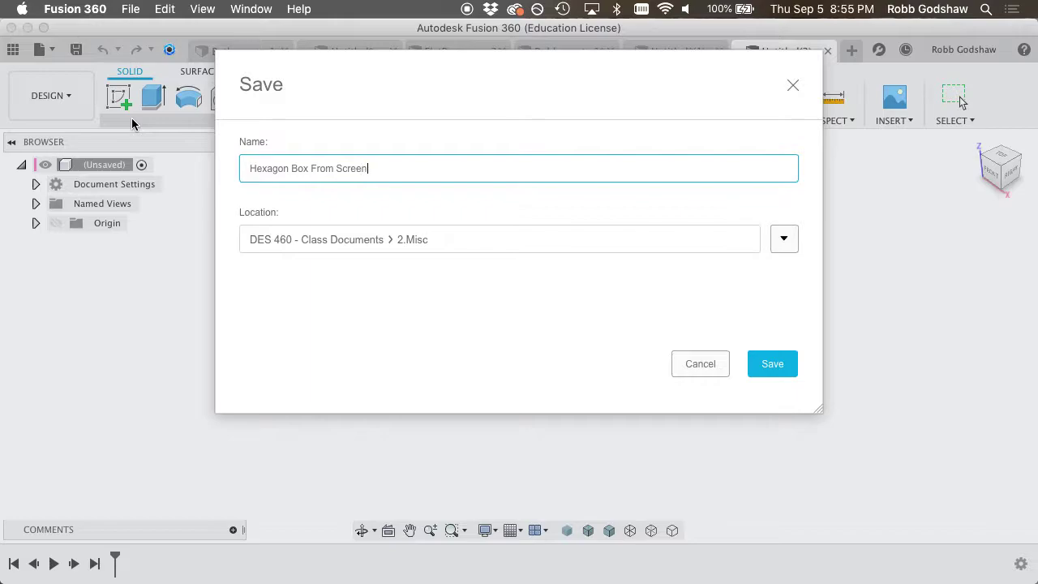
pyautogui.write('st')
pyautogui.press('Return')
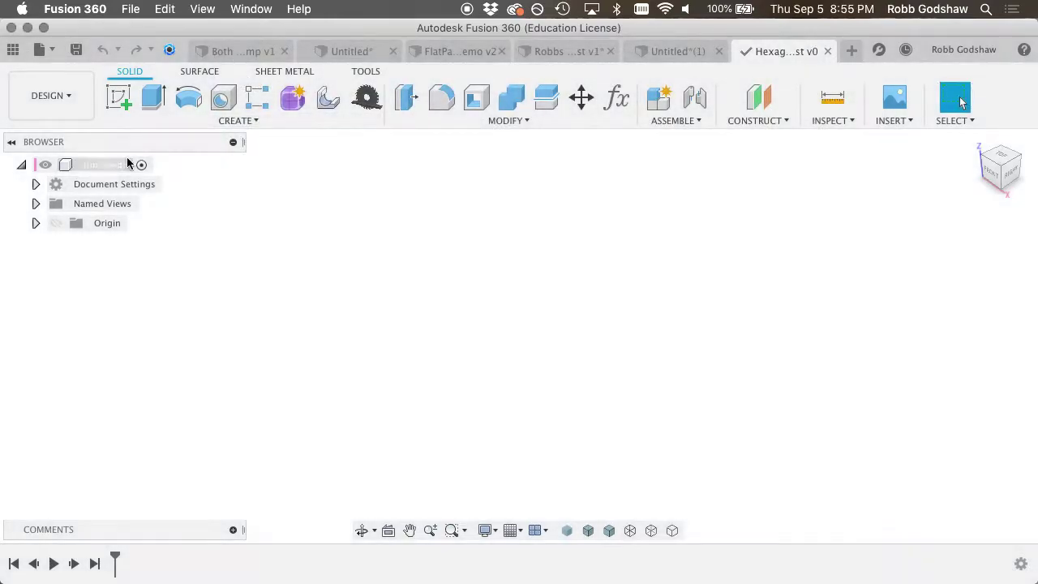
# Add a user parameter named BoxHt in mm with the expression 100.
pyautogui.click(616, 97)
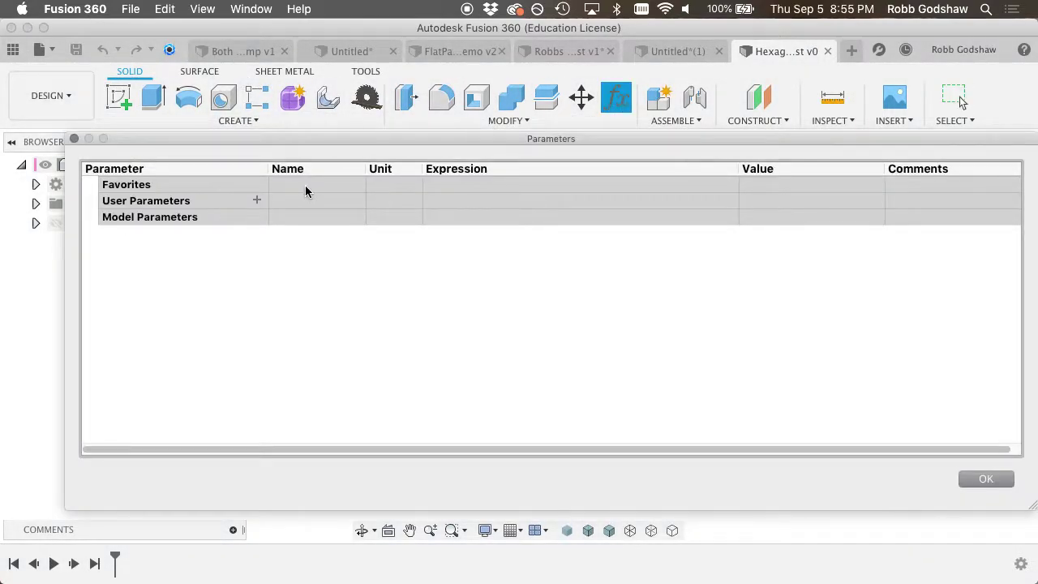
pyautogui.click(256, 201)
pyautogui.write('BoxHt')
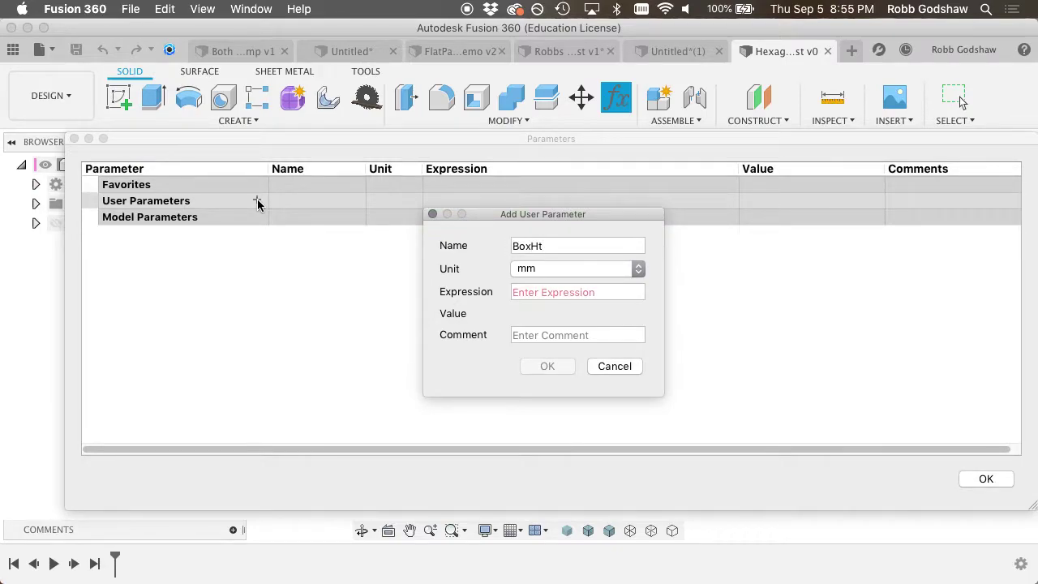
pyautogui.press('Tab')
pyautogui.write('100')
pyautogui.press('Return')
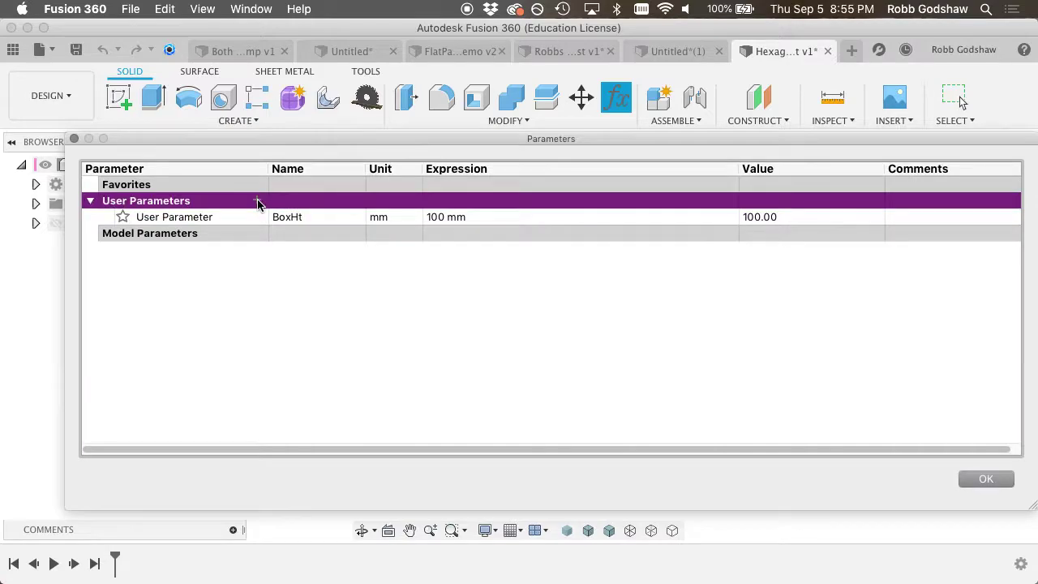
# Add a second user parameter named BoxDiam in mm with the expression 100, and close the parameters.
pyautogui.click(256, 200)
pyautogui.write('BoxDiam')
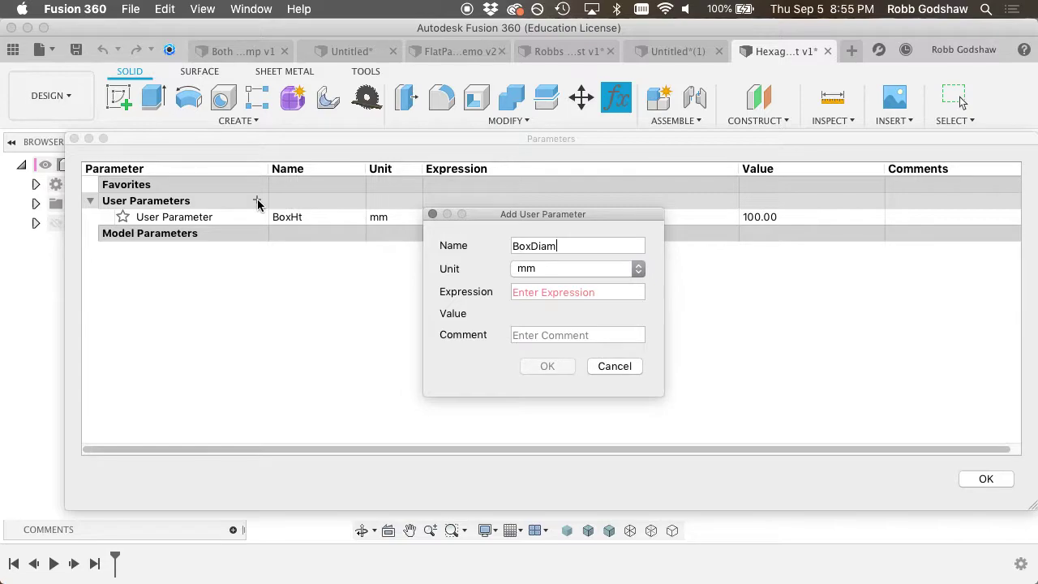
pyautogui.press('Tab')
pyautogui.write('100')
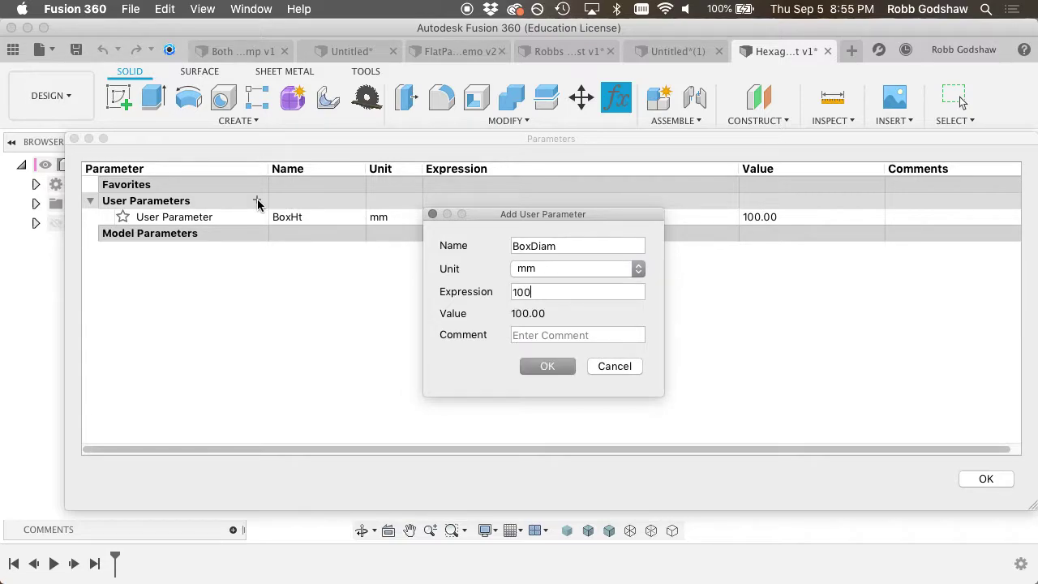
pyautogui.press('Return')
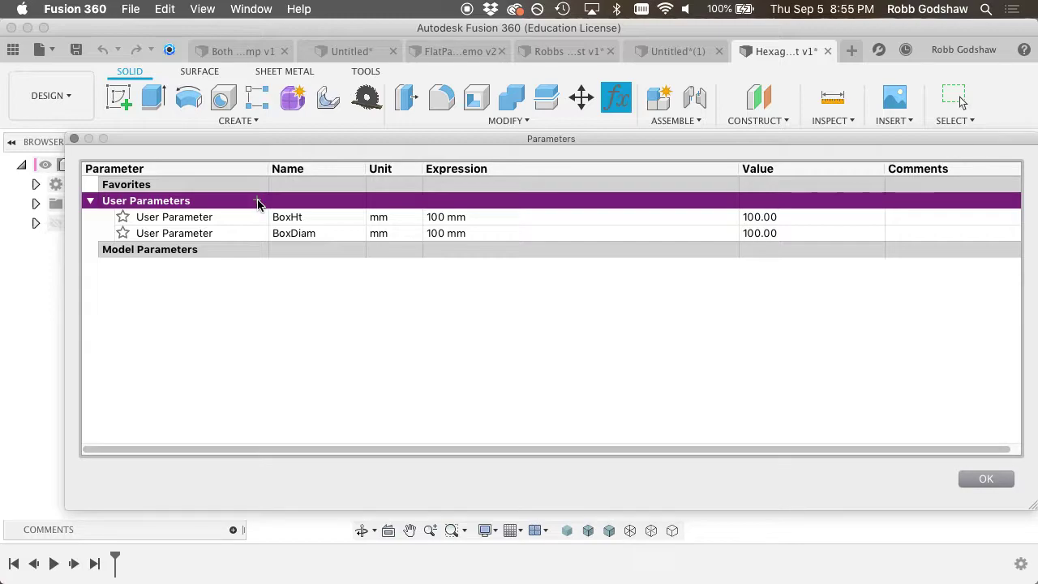
pyautogui.press('Return')
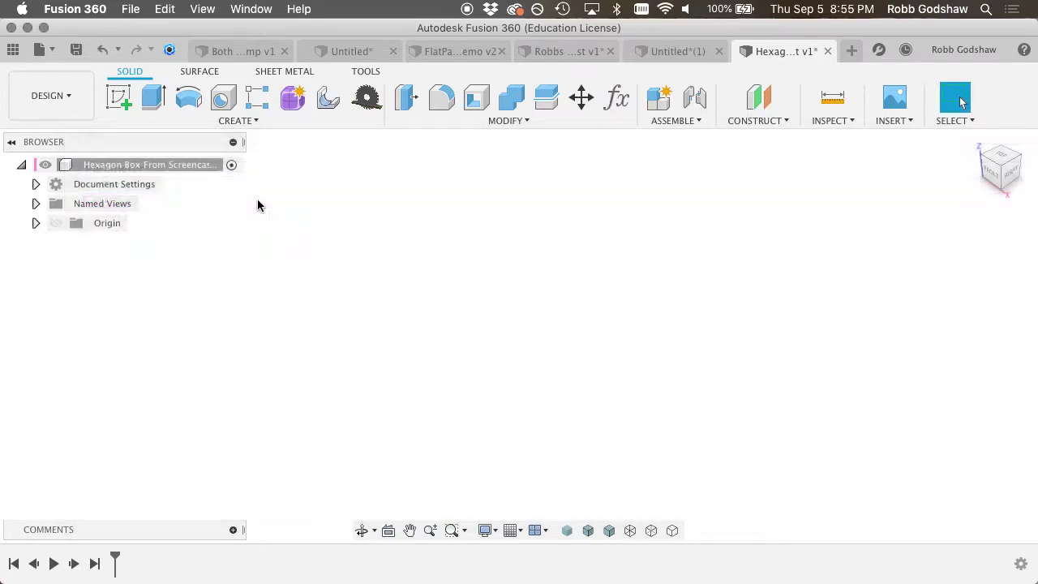
# Create a new empty, activated component named BoxWalls.
pyautogui.click(235, 120)
pyautogui.click(195, 35)
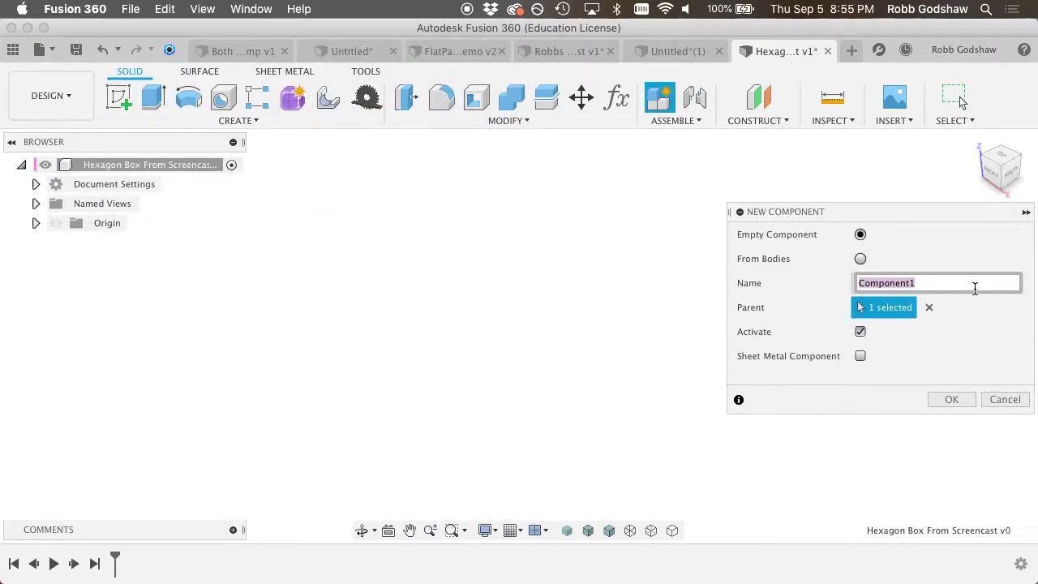
pyautogui.write('B')
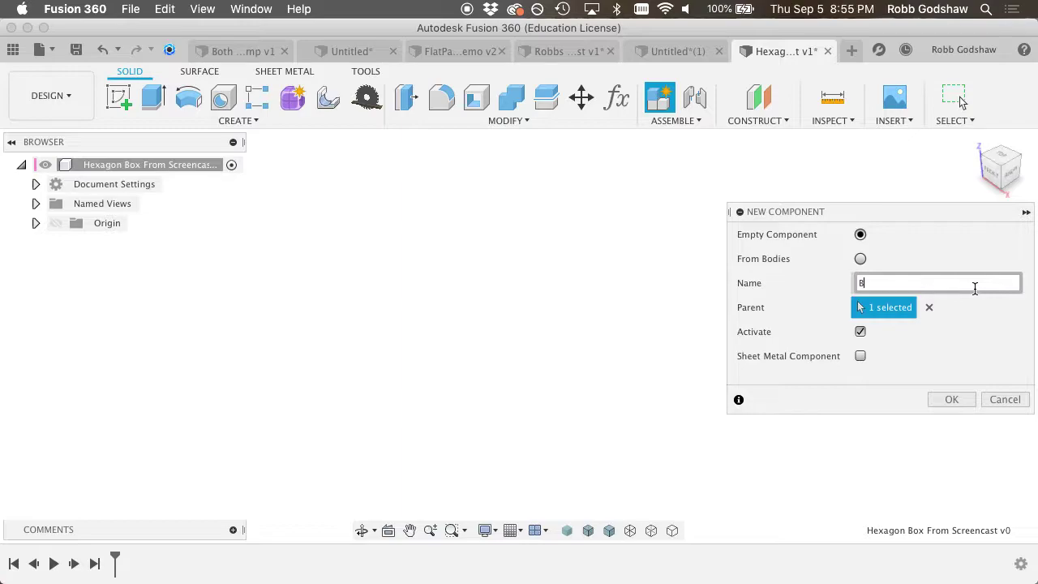
pyautogui.write('oxWalls')
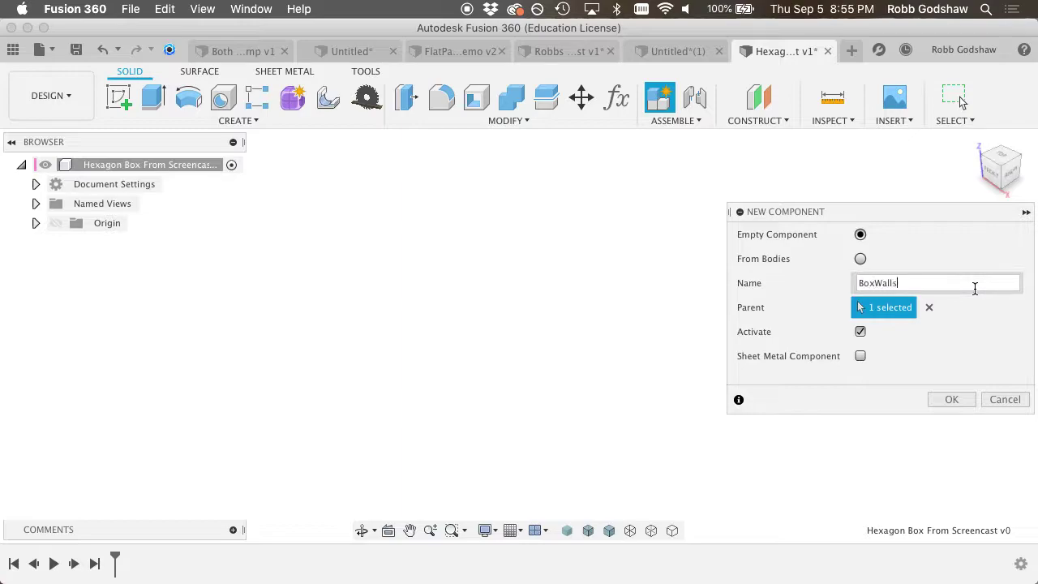
pyautogui.press('Return')
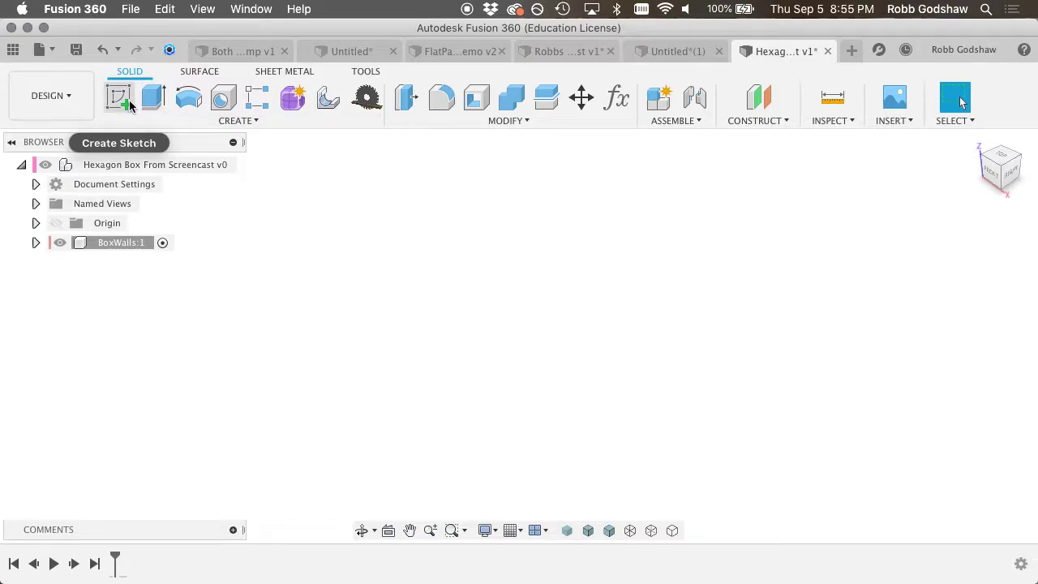
# Sketch a six-sided circumscribed polygon on the horizontal plane, centred on the origin, with its radius set to BoxDiam/2.
pyautogui.click(128, 104)
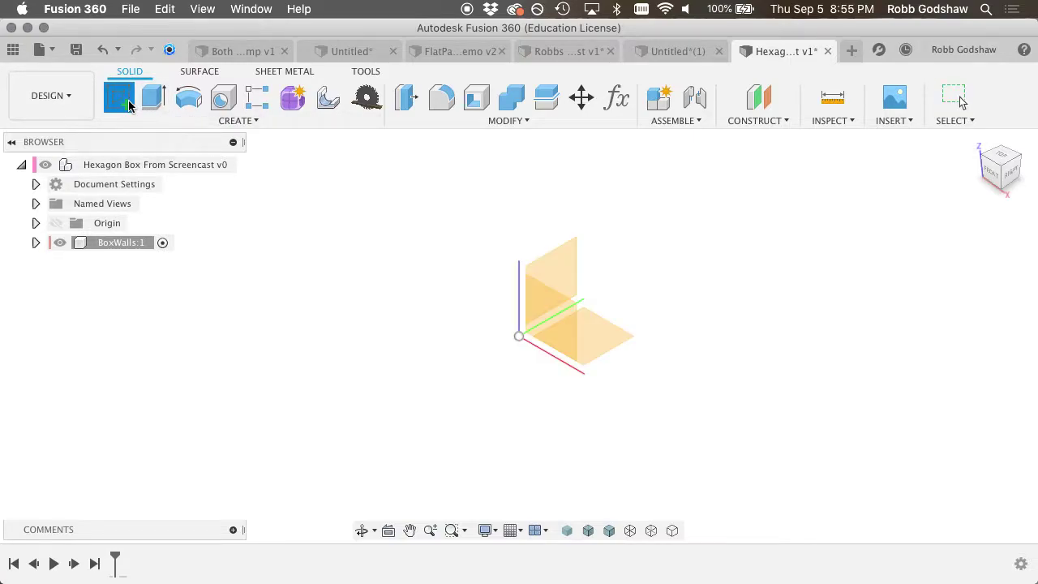
pyautogui.click(605, 343)
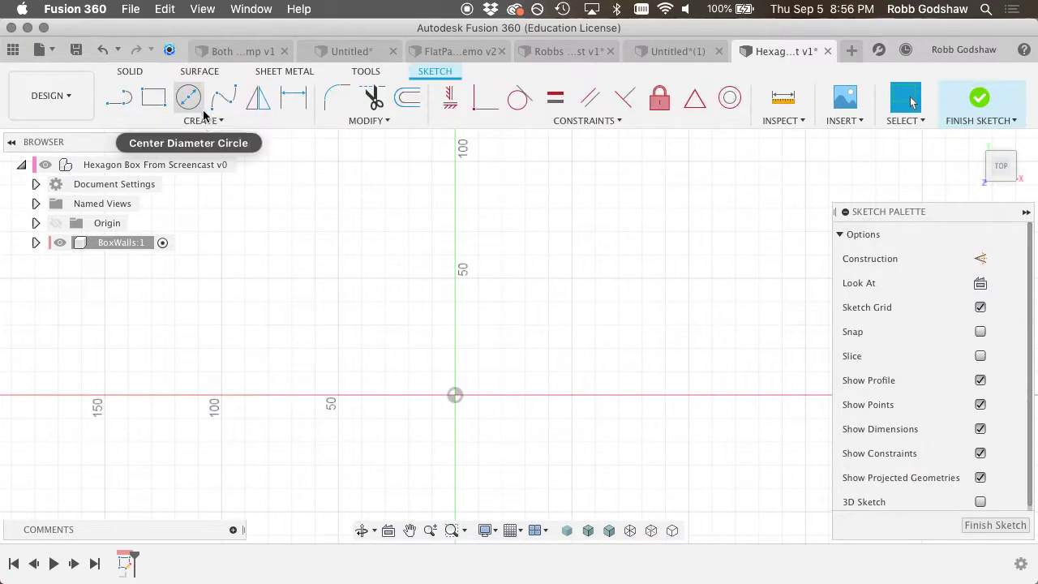
pyautogui.click(207, 128)
pyautogui.moveTo(223, 212)
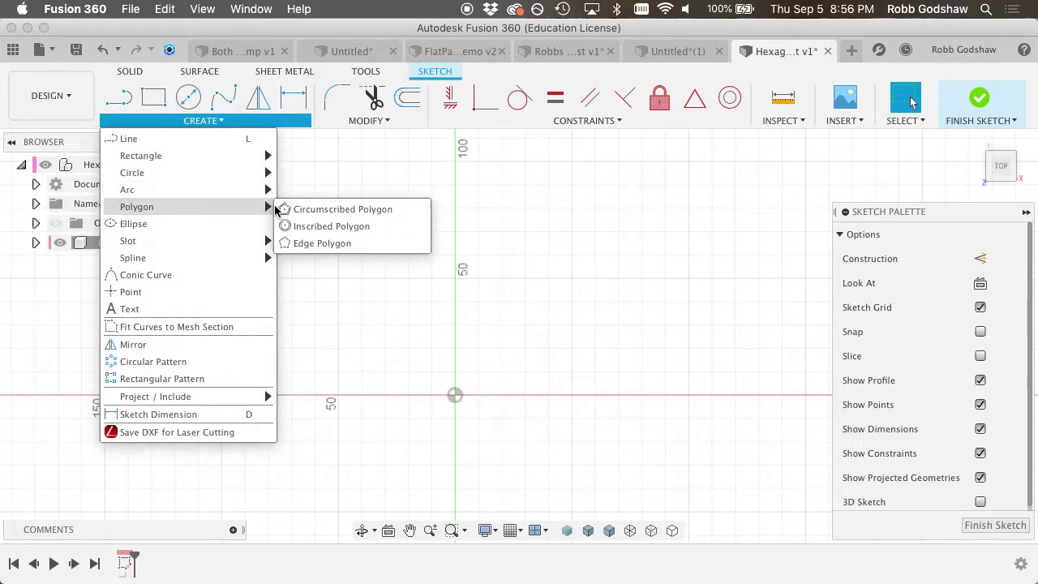
pyautogui.click(338, 209)
pyautogui.click(455, 396)
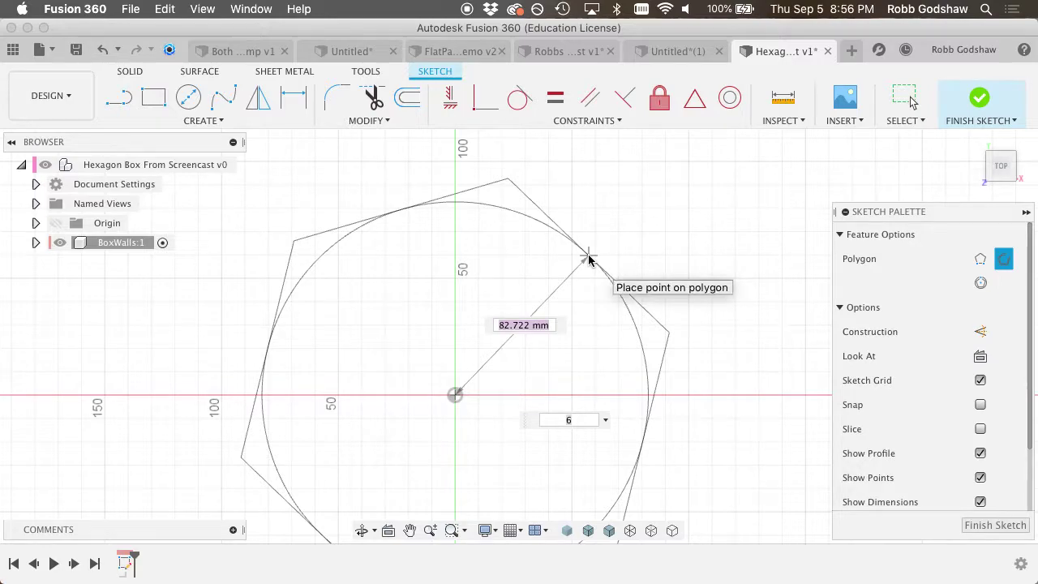
pyautogui.write('box')
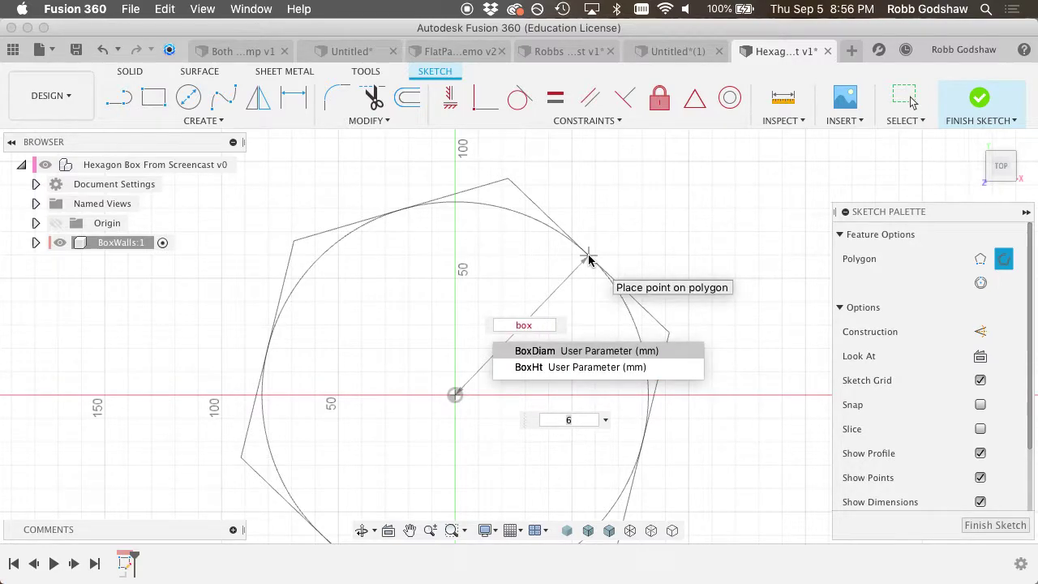
pyautogui.press('Return')
pyautogui.press('Tab')
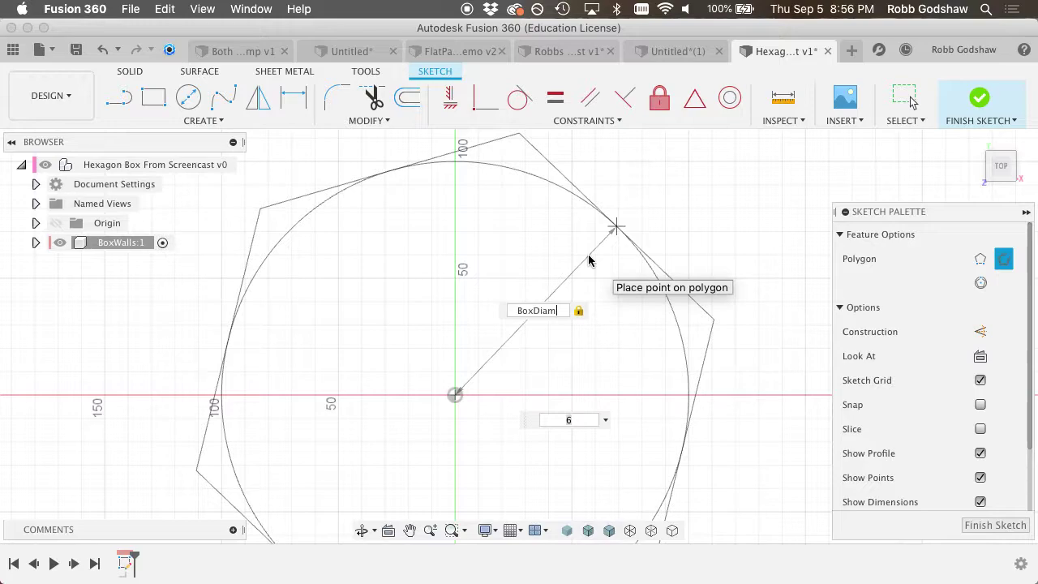
pyautogui.write('/2')
pyautogui.press('Return')
pyautogui.click(589, 259)
# Apply a Horizontal/Vertical constraint to the hexagon's upper edge to level it.
pyautogui.scroll(5, 564, 349)
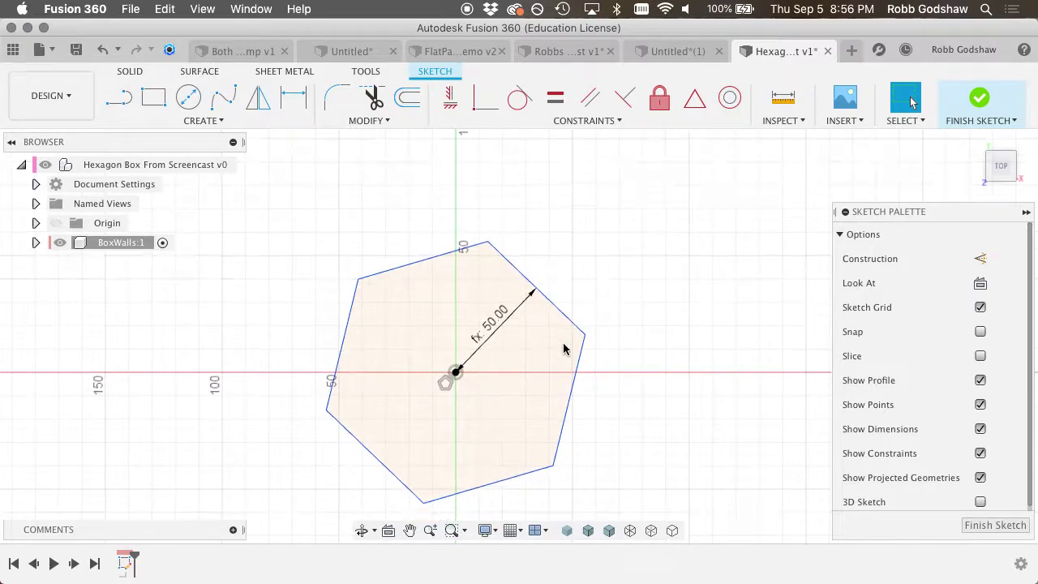
pyautogui.scroll(4, 564, 349)
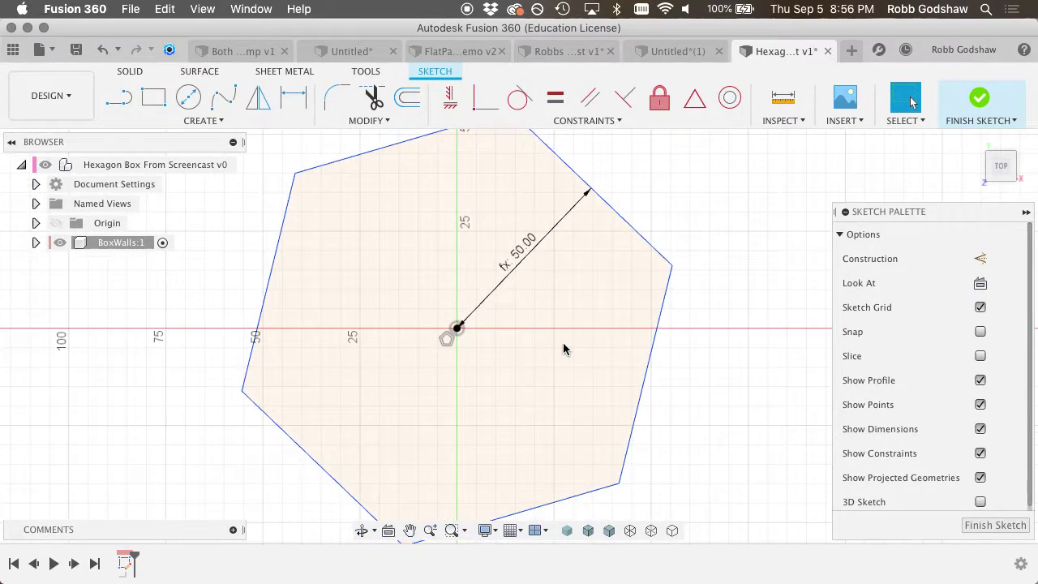
pyautogui.scroll(-5, 564, 348)
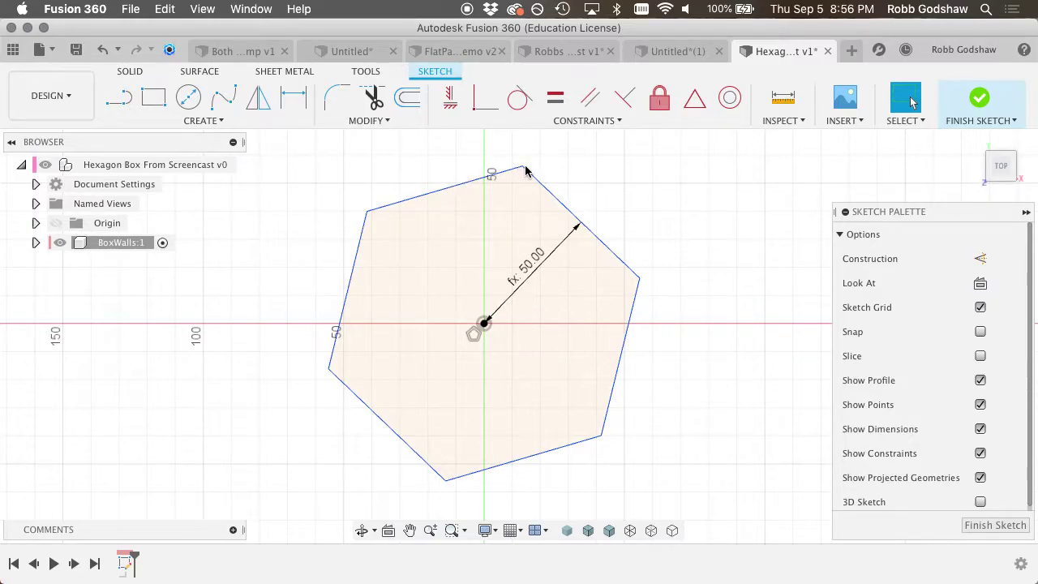
pyautogui.hotkey('ctrl', 'Up')
pyautogui.click(561, 172)
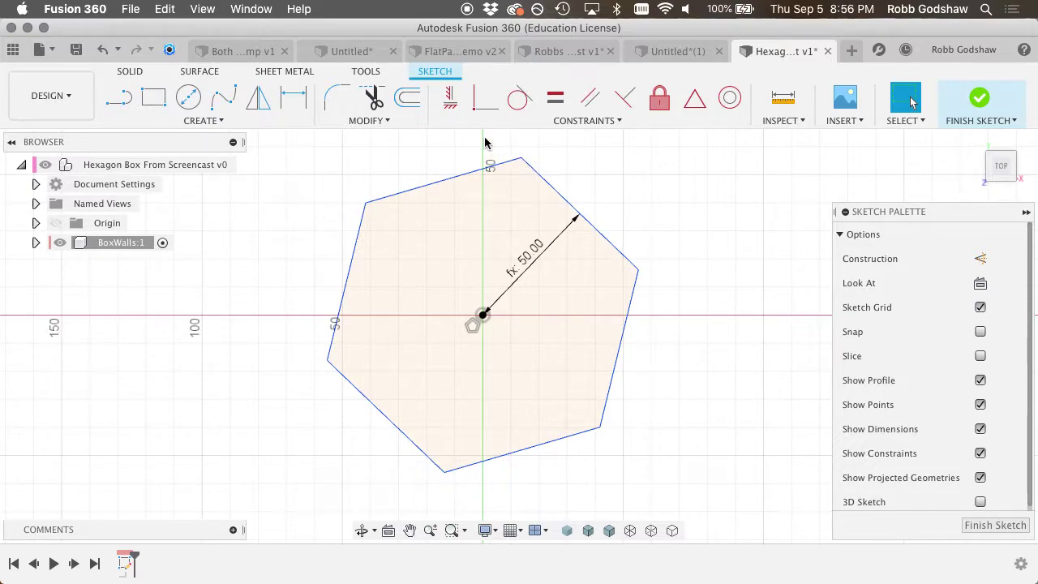
pyautogui.click(450, 98)
pyautogui.click(471, 173)
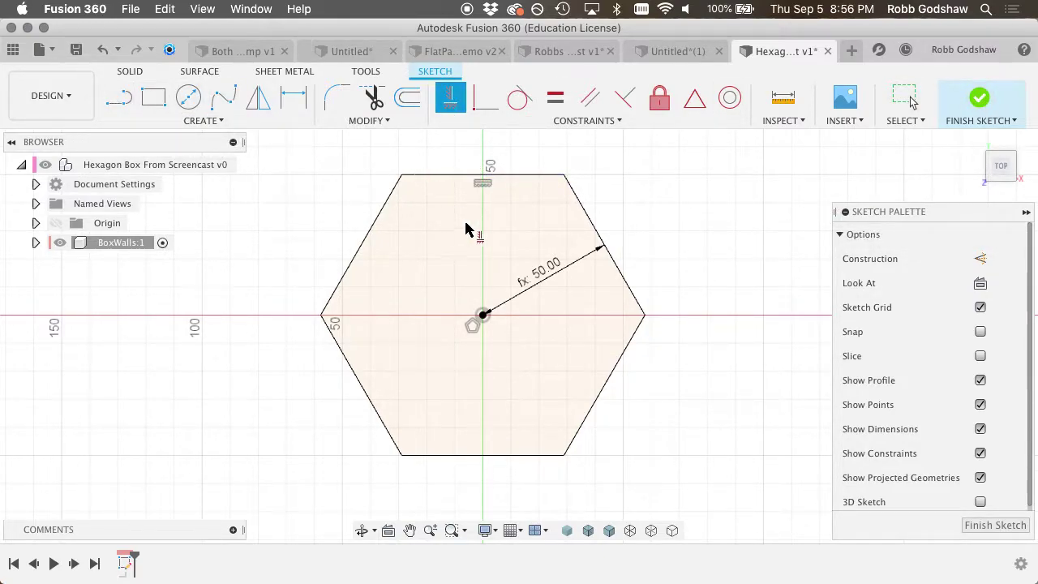
# Draw two lines from the hexagon's centre to its upper edge, one on each side of the vertical axis, as a narrow wedge.
pyautogui.click(119, 97)
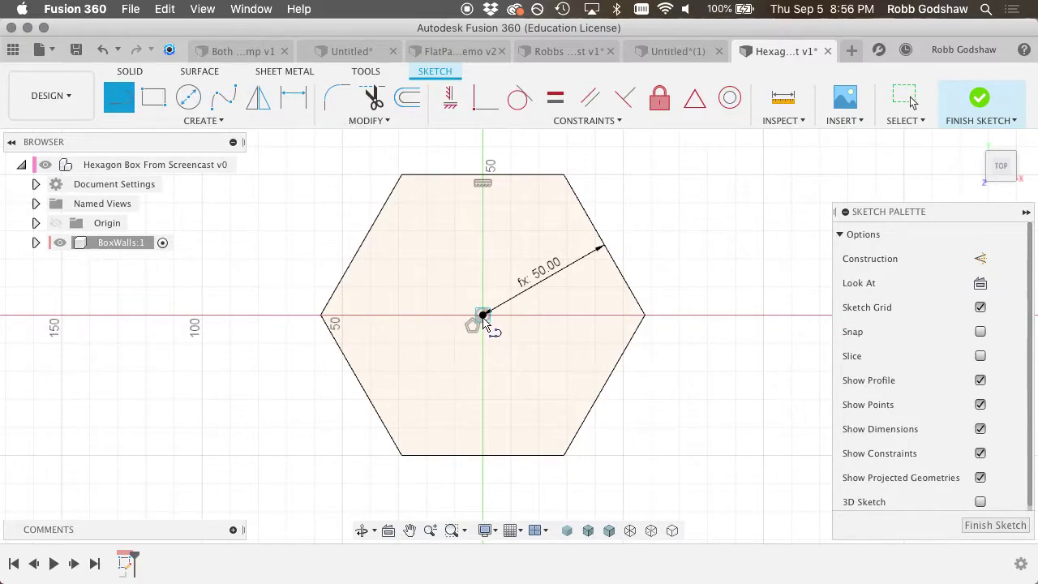
pyautogui.click(483, 315)
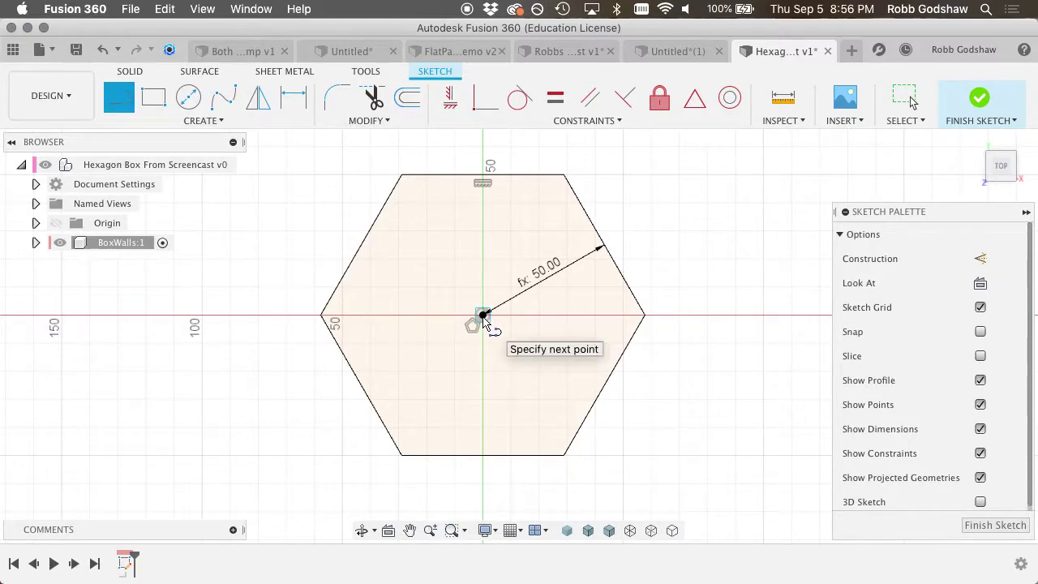
pyautogui.click(466, 175)
pyautogui.click(483, 316)
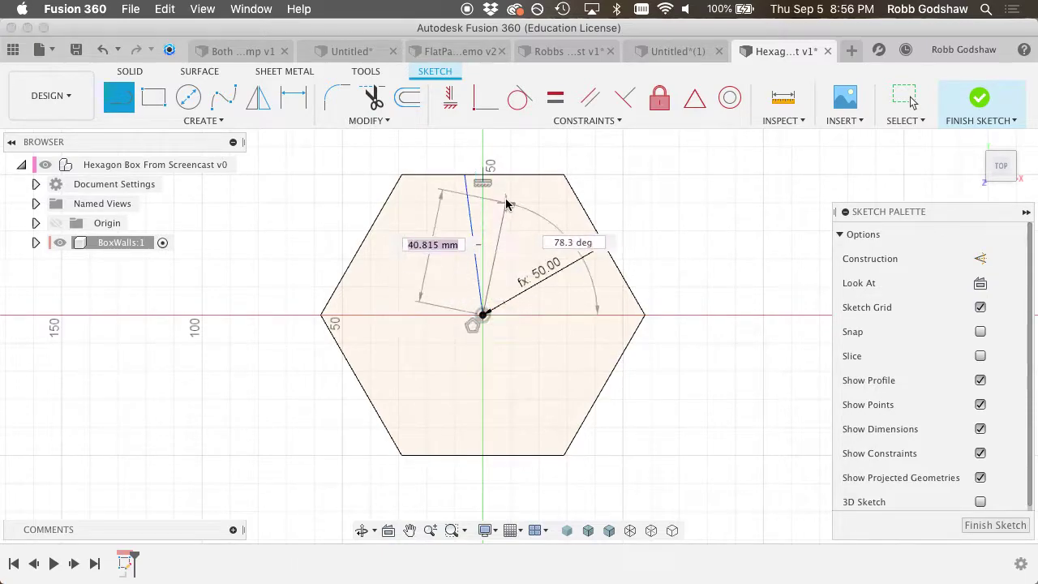
pyautogui.click(503, 175)
pyautogui.scroll(3, 459, 160)
pyautogui.scroll(5, 459, 160)
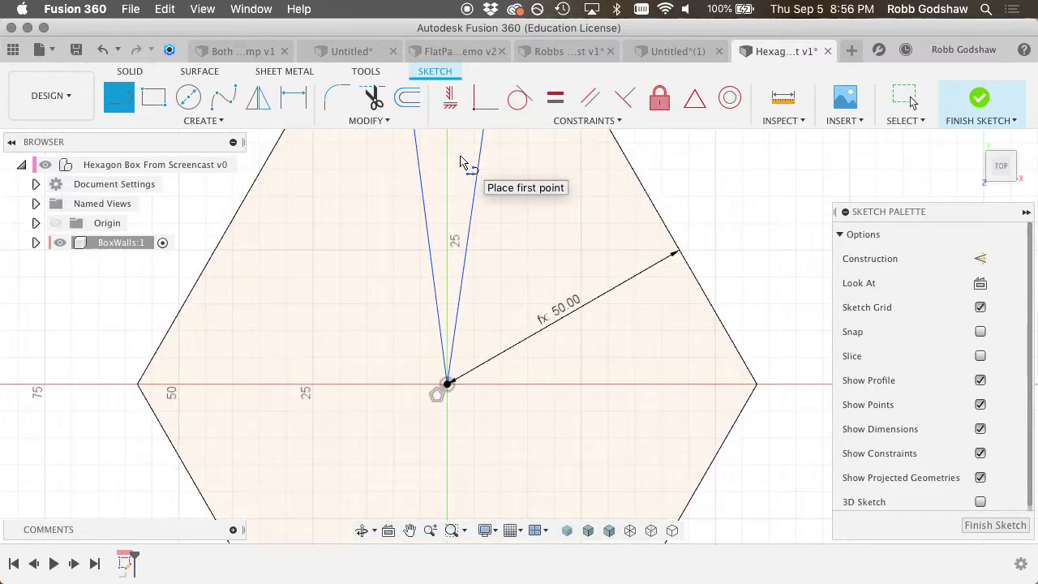
# Dimension the distance between the two line endpoints on the hexagon's upper edge as 1 mm.
pyautogui.press('d')
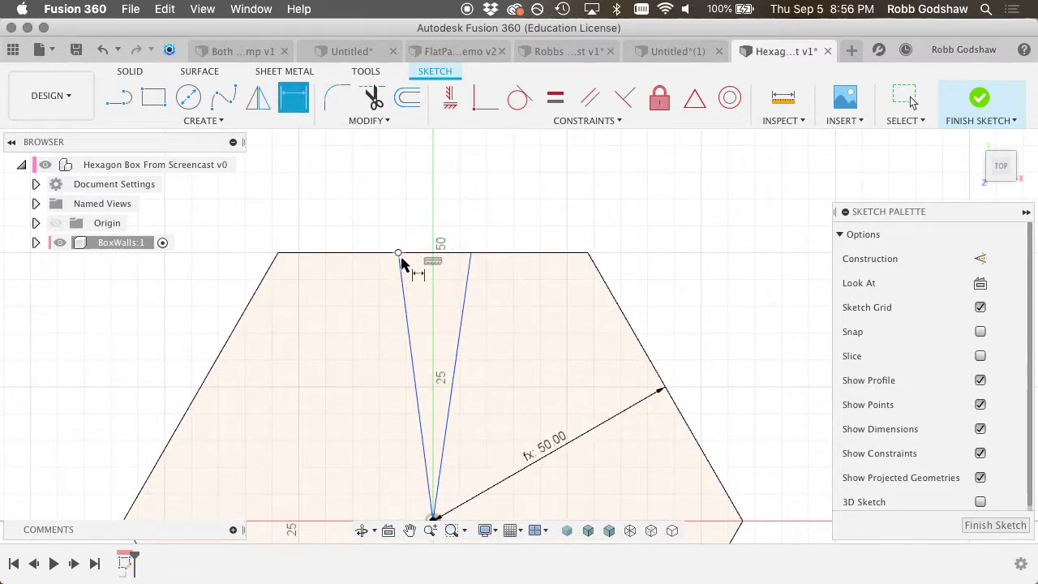
pyautogui.click(398, 253)
pyautogui.click(471, 253)
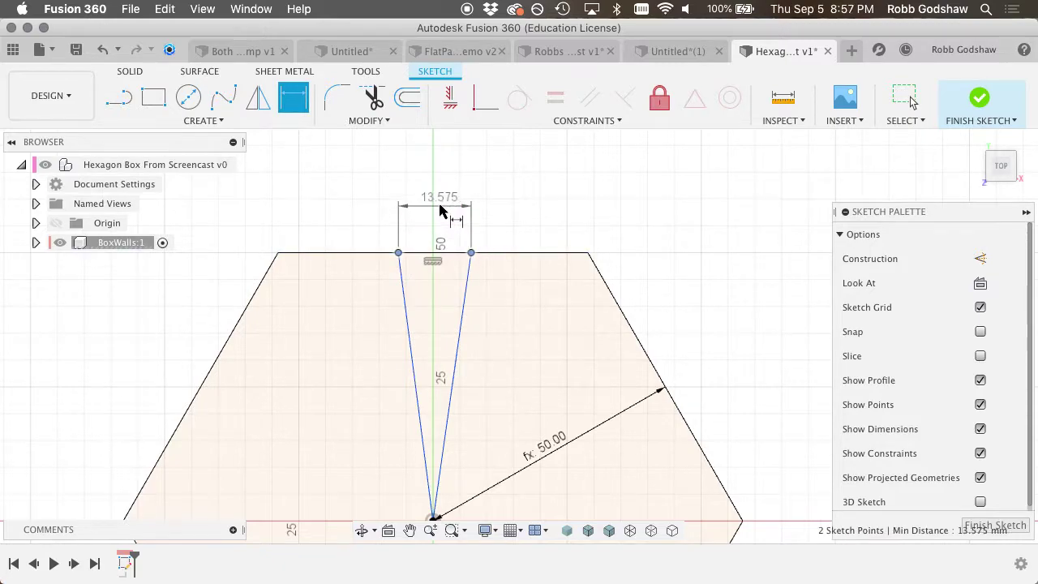
pyautogui.click(440, 202)
pyautogui.write('1')
pyautogui.press('Return')
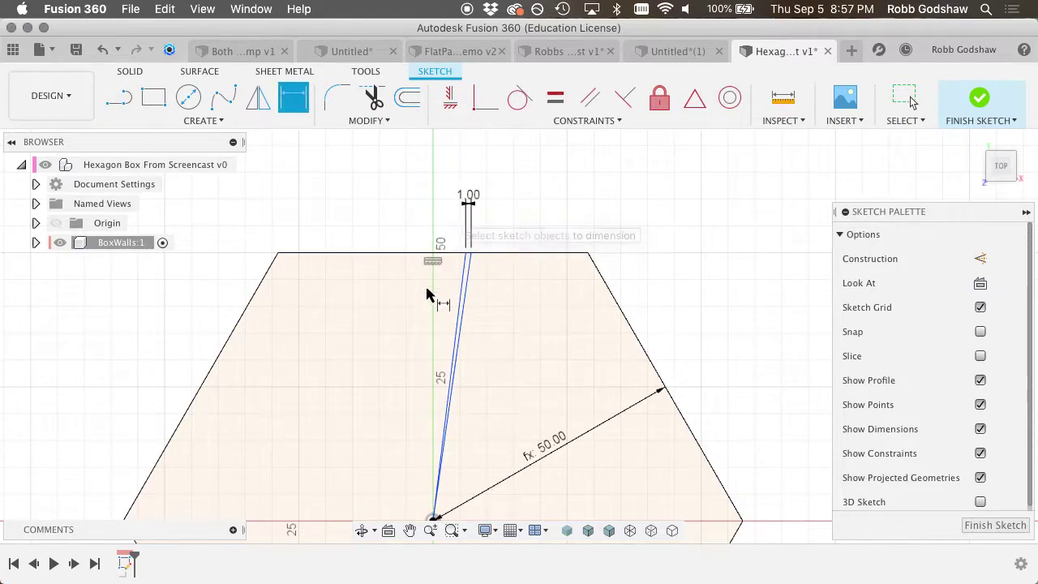
# Apply a Horizontal/Vertical constraint to the wedge's right-hand line so it stands vertical from the hexagon's centre.
pyautogui.scroll(5, 424, 297)
pyautogui.hscroll(-3, 425, 298)
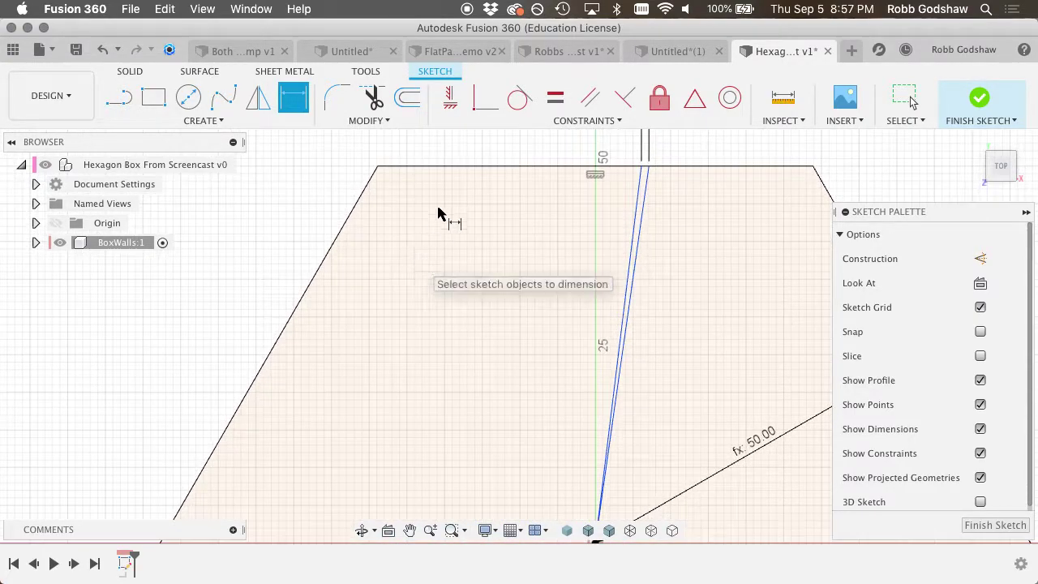
pyautogui.click(451, 98)
pyautogui.click(646, 211)
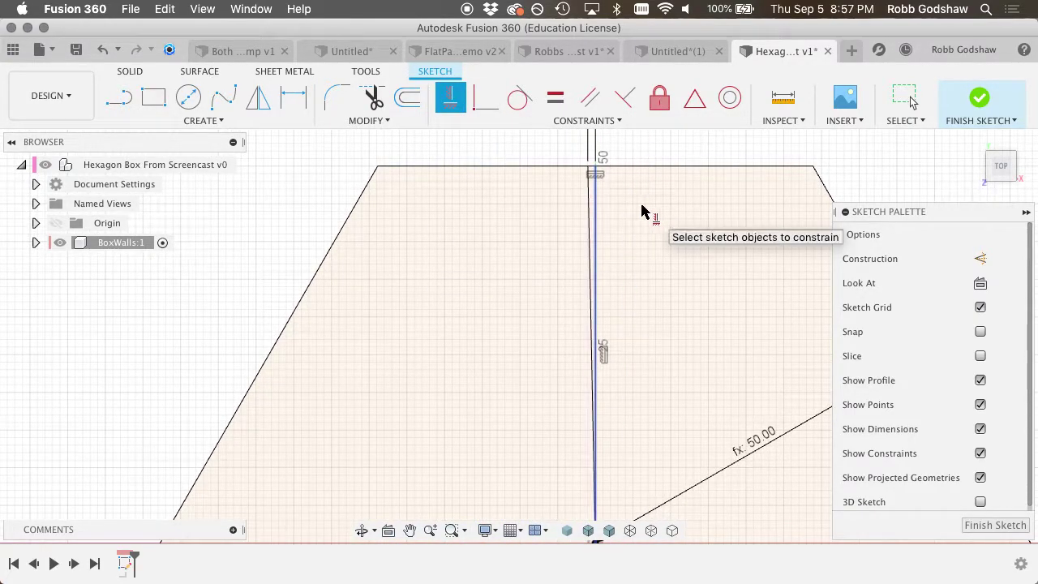
# Try to trim away the two wedge lines inside the hexagon, and undo both trims.
pyautogui.hscroll(3, 628, 202)
pyautogui.scroll(2, 572, 188)
pyautogui.hscroll(3, 576, 191)
pyautogui.scroll(2, 576, 190)
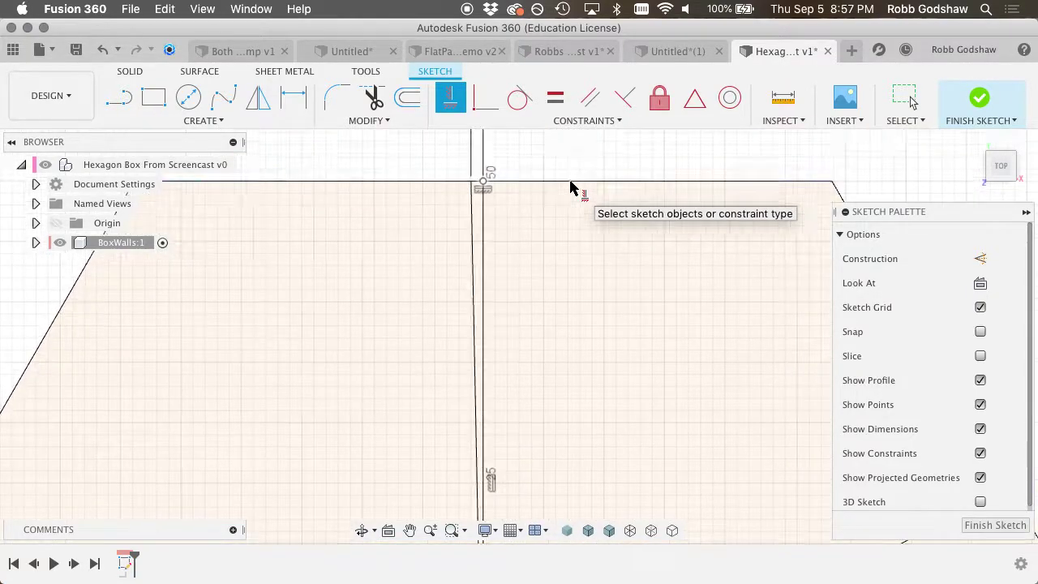
pyautogui.click(373, 101)
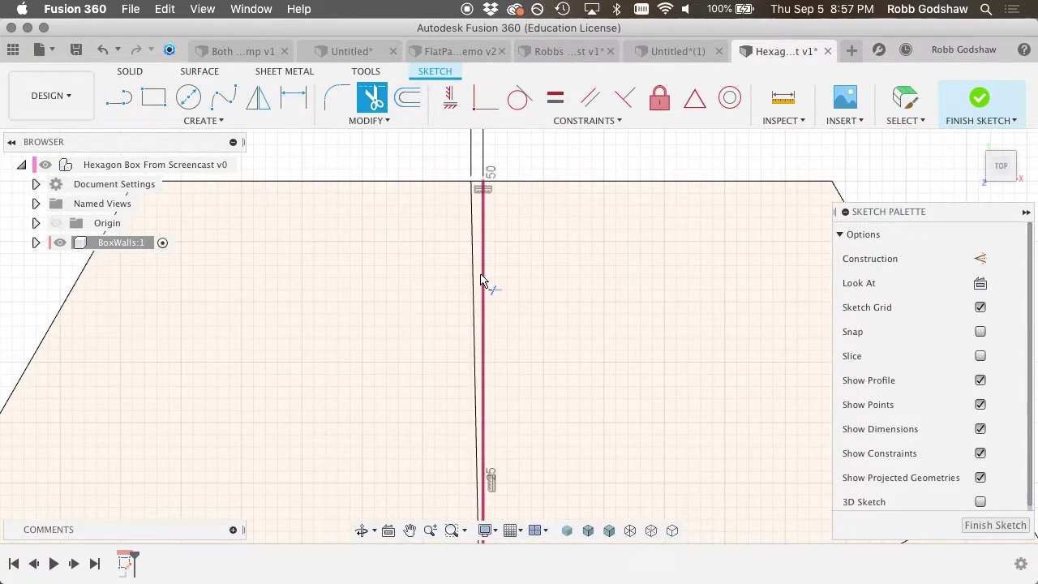
pyautogui.click(480, 279)
pyautogui.click(484, 283)
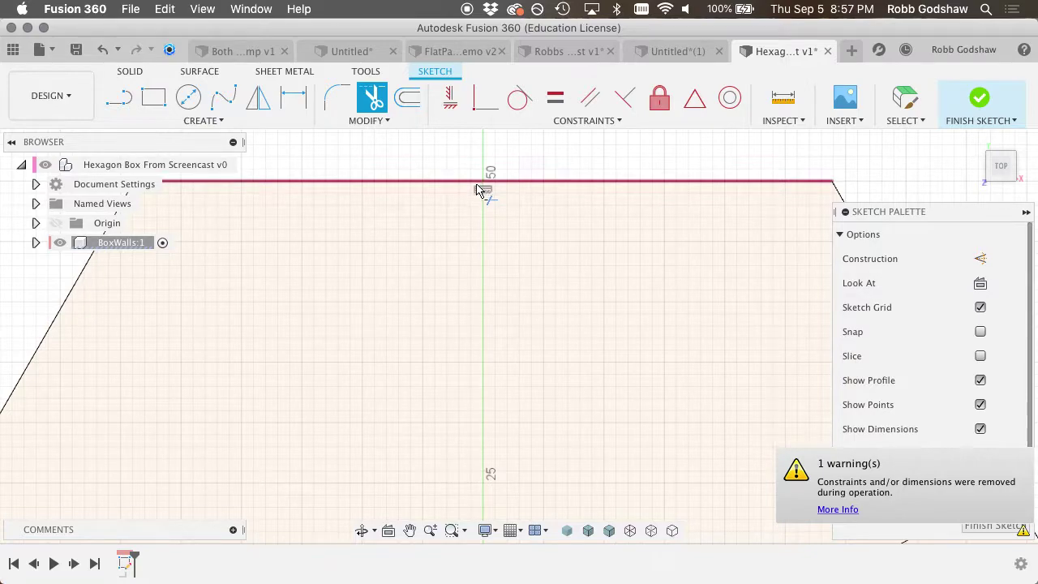
pyautogui.press('super+z')
pyautogui.press('super+z')
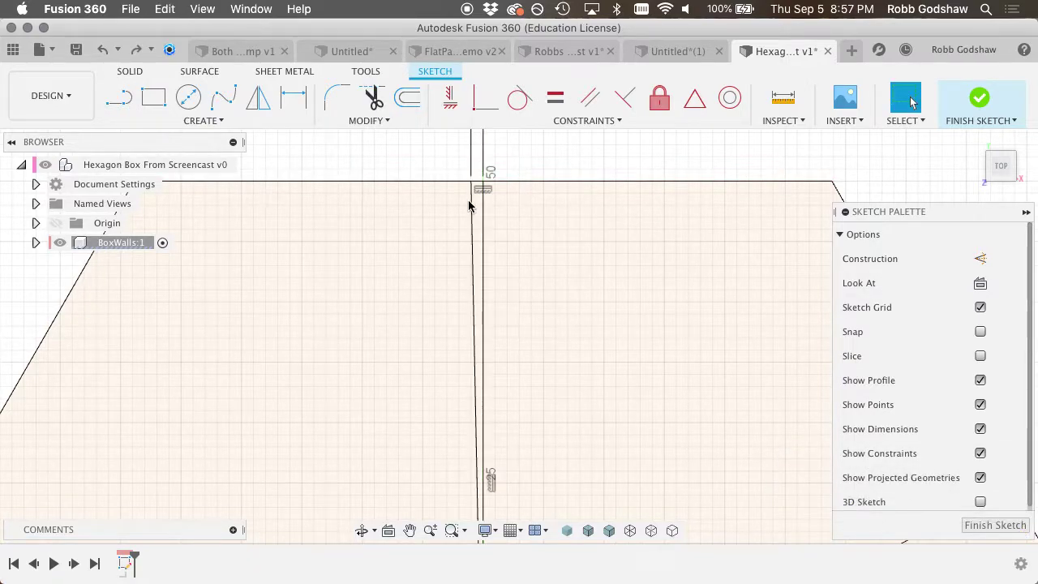
# Trim the short upper-edge segment between the two wedge lines, trim away both lines, and finish the sketch.
pyautogui.click(373, 98)
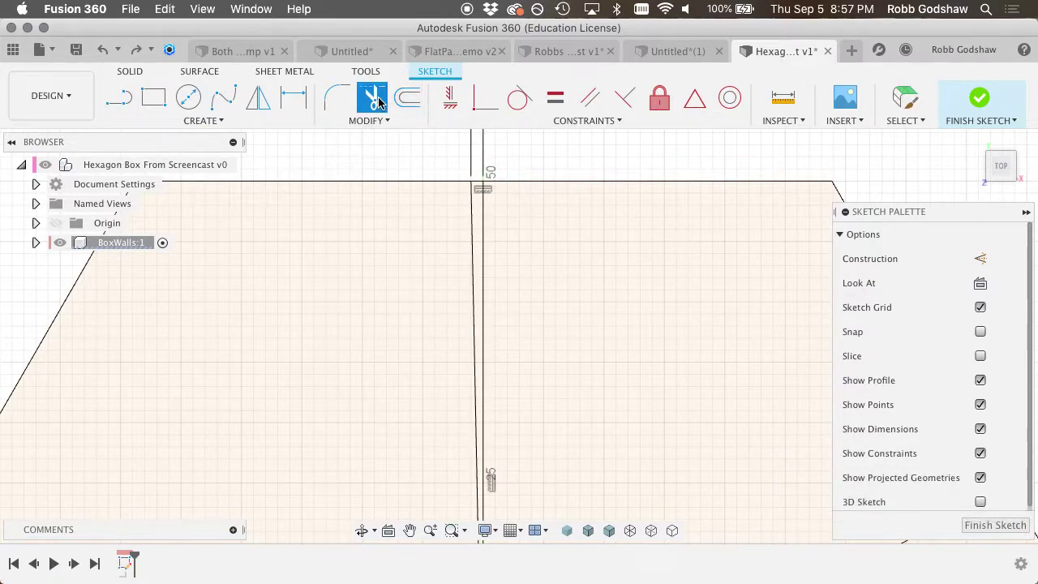
pyautogui.click(479, 187)
pyautogui.click(475, 230)
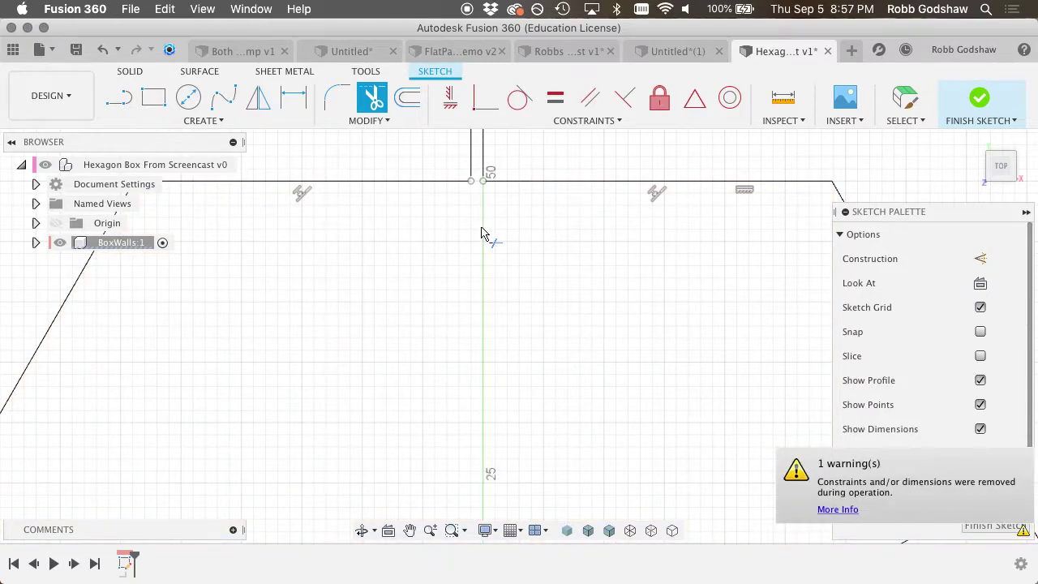
pyautogui.scroll(-5, 481, 234)
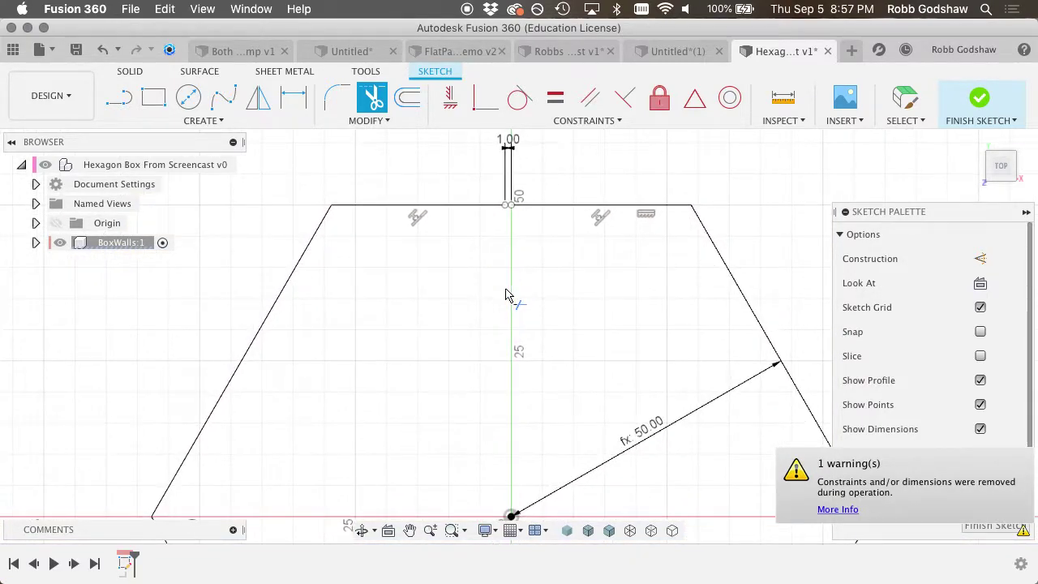
pyautogui.scroll(-4, 505, 294)
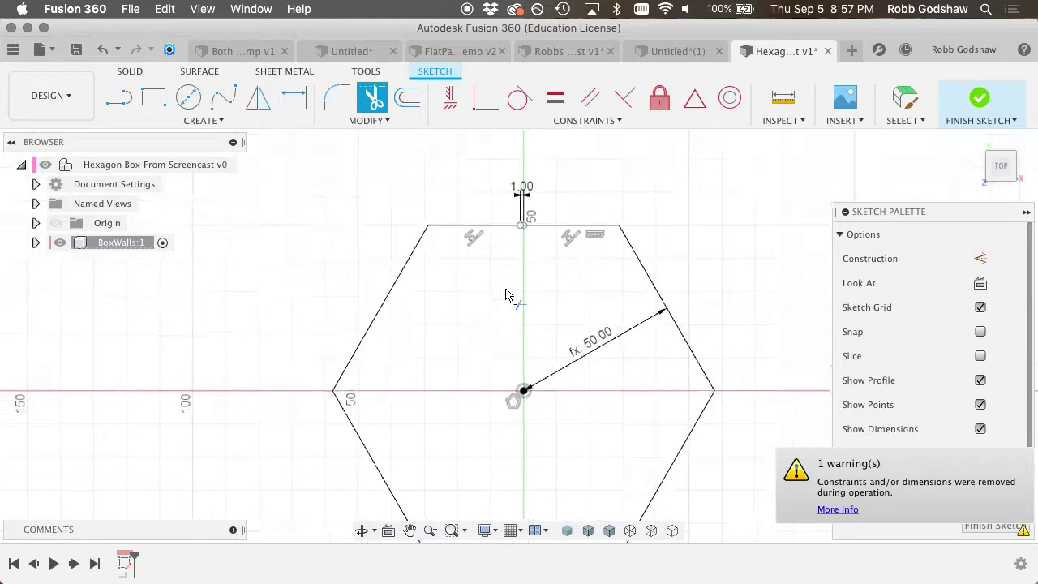
pyautogui.scroll(6, 505, 294)
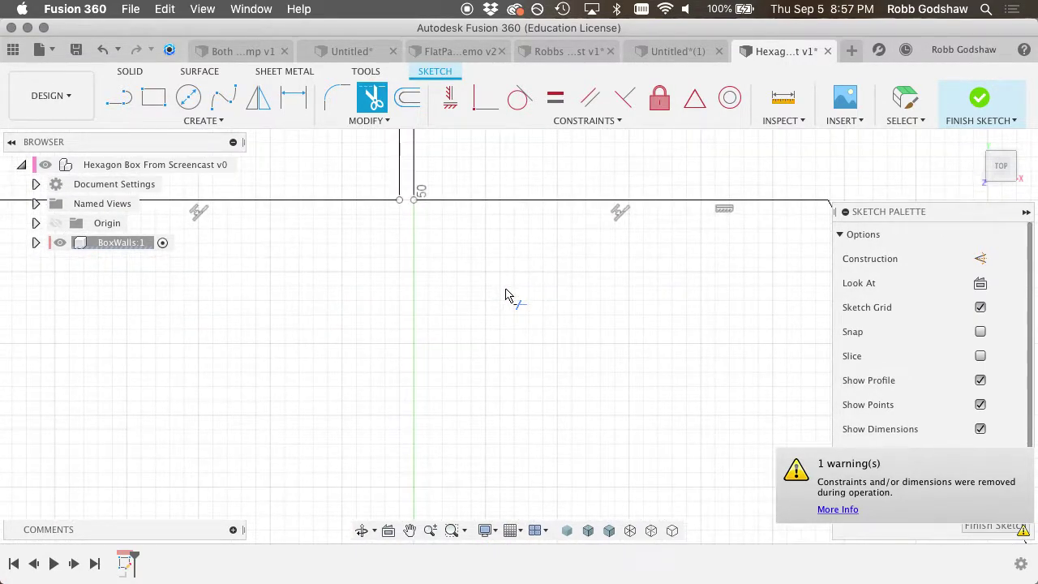
pyautogui.scroll(-5, 505, 295)
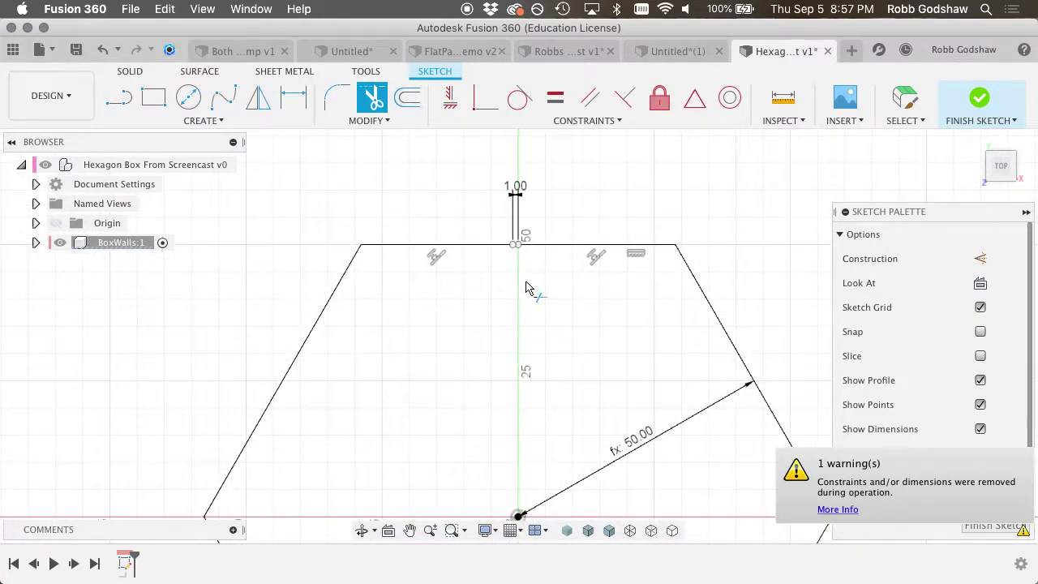
pyautogui.scroll(-3, 590, 316)
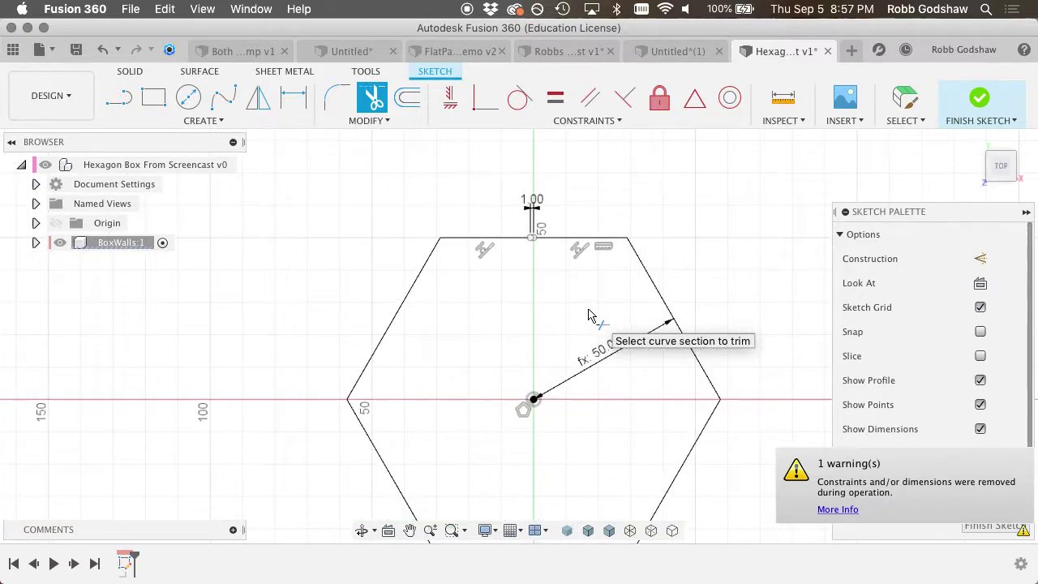
pyautogui.scroll(-2, 600, 237)
pyautogui.hscroll(3, 604, 238)
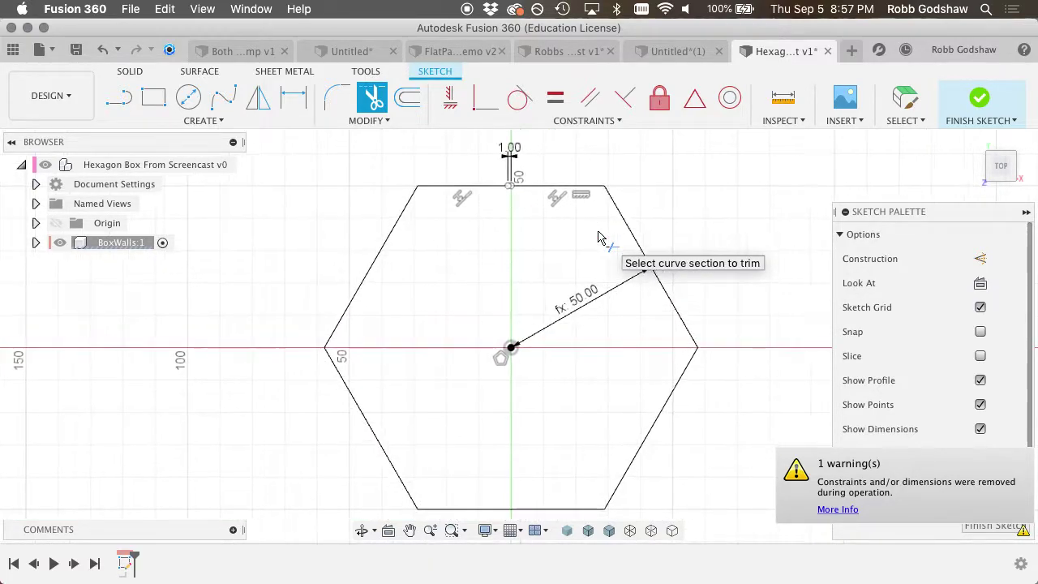
pyautogui.click(981, 98)
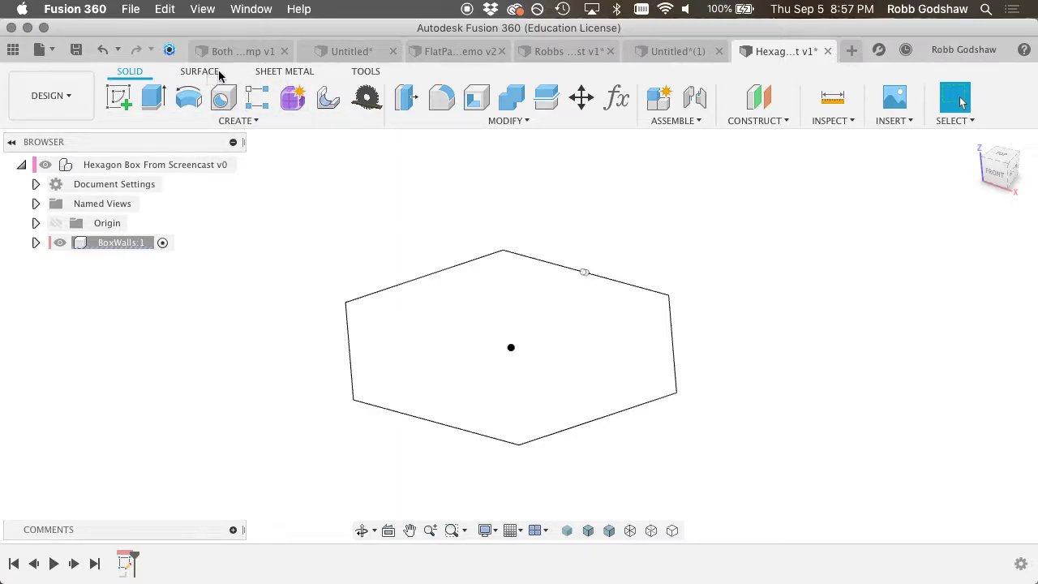
# Create a sheet metal flange from the open hexagon profile as a new body, with its distance set to BoxHt.
pyautogui.click(276, 71)
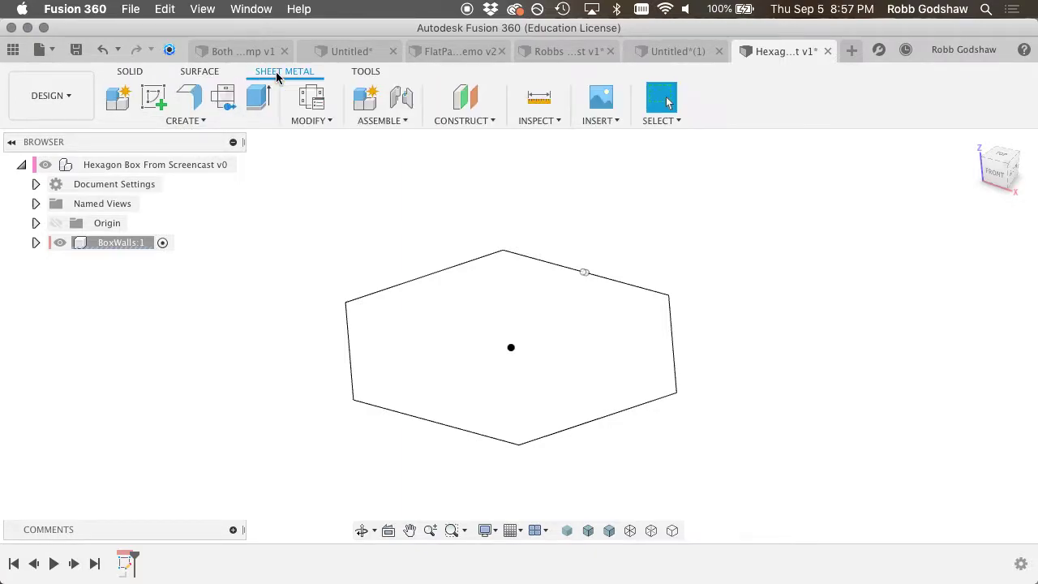
pyautogui.click(188, 122)
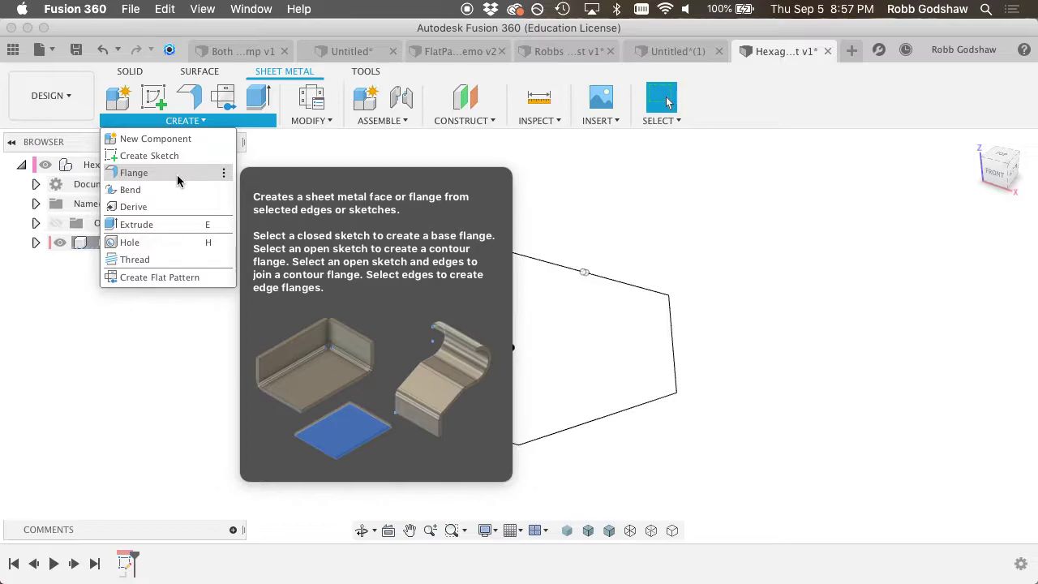
pyautogui.click(177, 175)
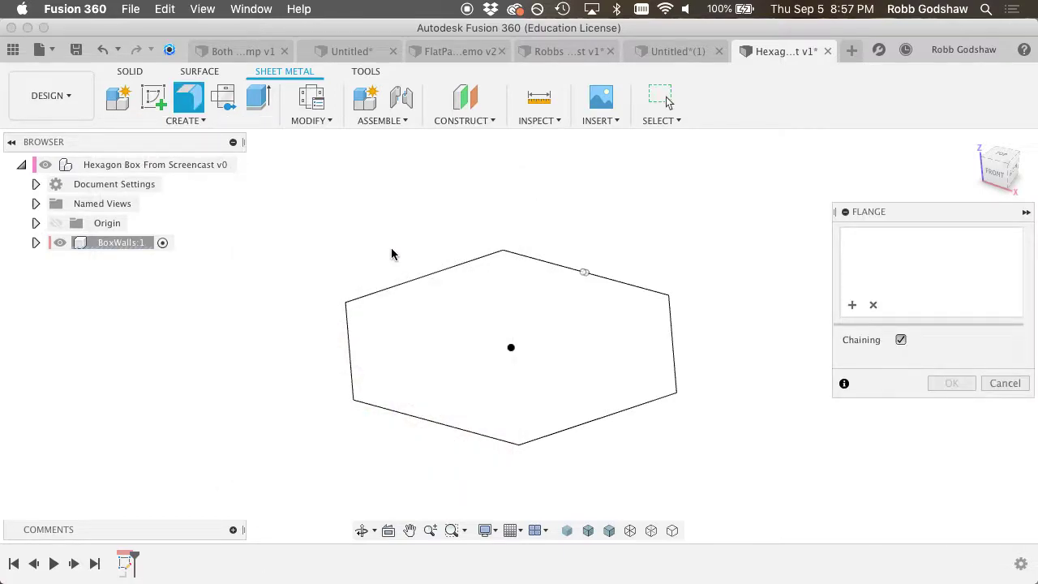
pyautogui.click(427, 273)
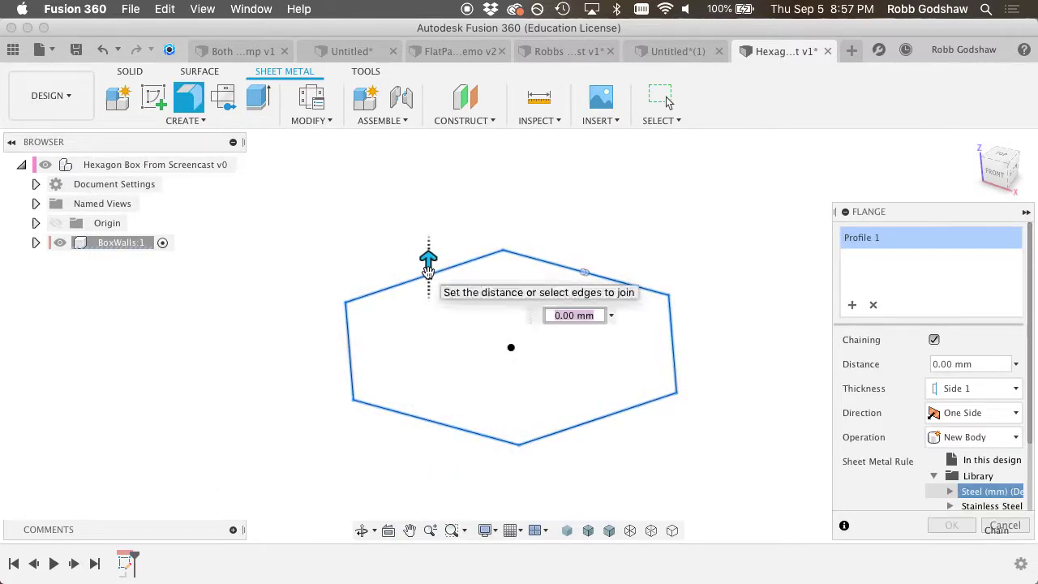
pyautogui.moveTo(429, 271); pyautogui.dragTo(436, 148)
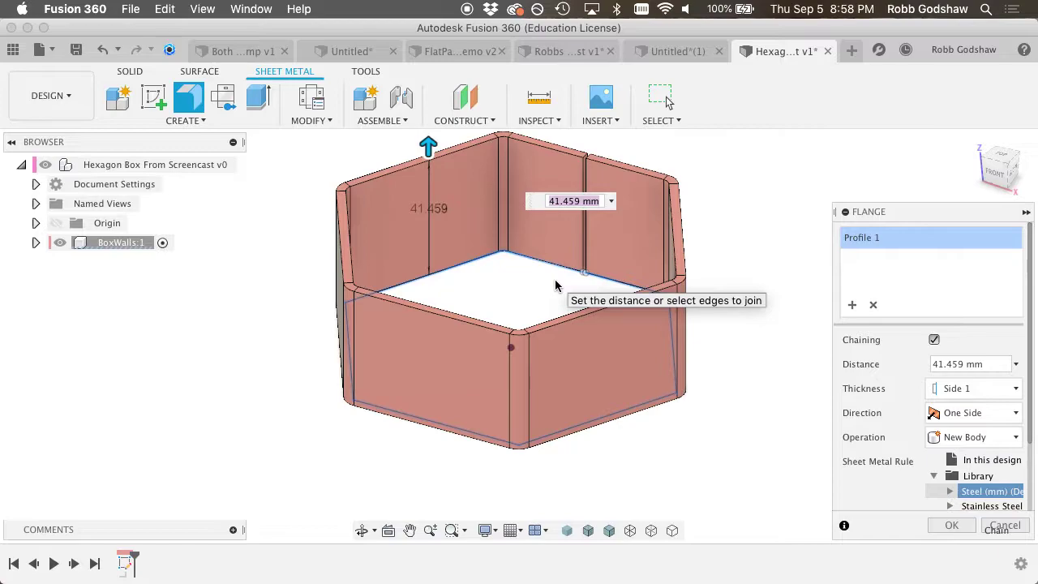
pyautogui.write('box')
pyautogui.press('Down')
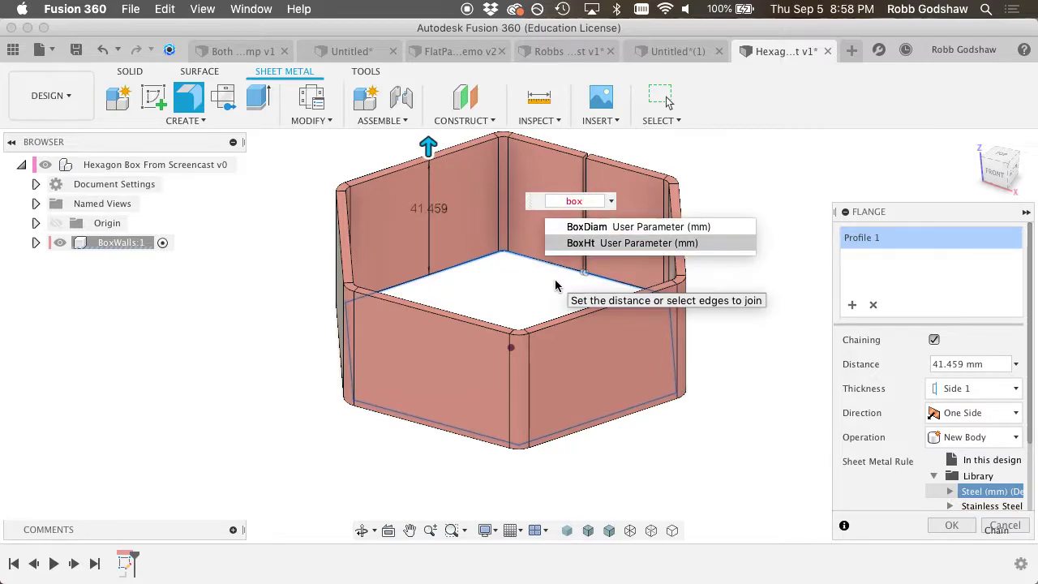
pyautogui.press('Return')
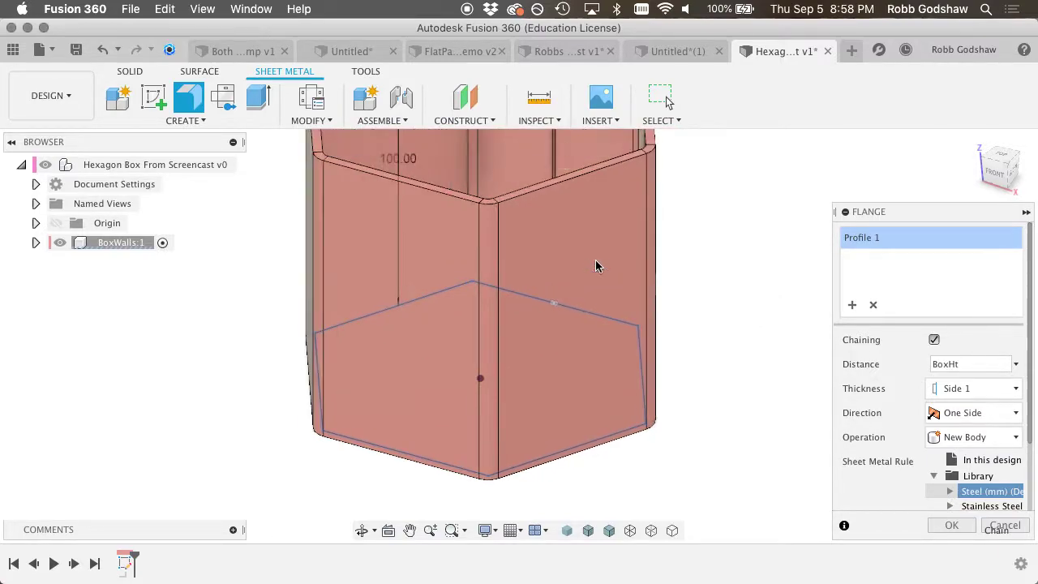
pyautogui.scroll(5, 665, 268)
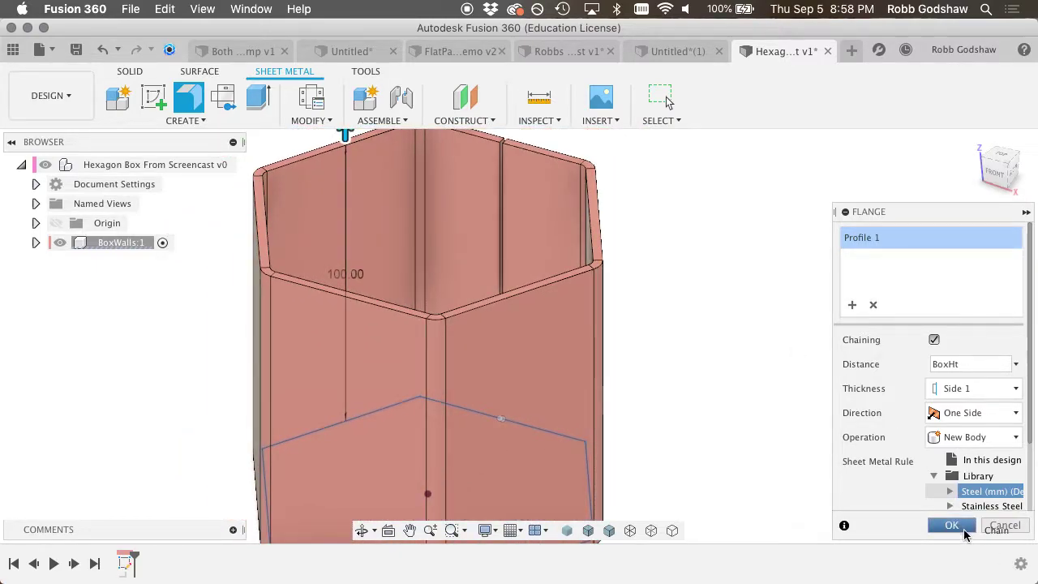
pyautogui.click(953, 527)
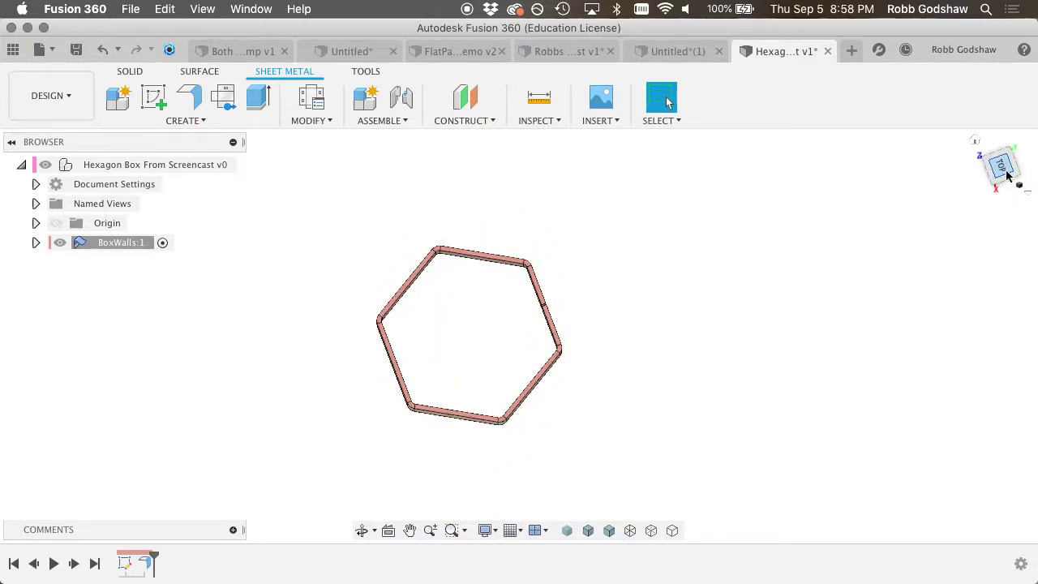
# Examine the box walls' corner bends from above and look over the sheet metal rules in the design.
pyautogui.click(1004, 169)
pyautogui.scroll(10, 457, 256)
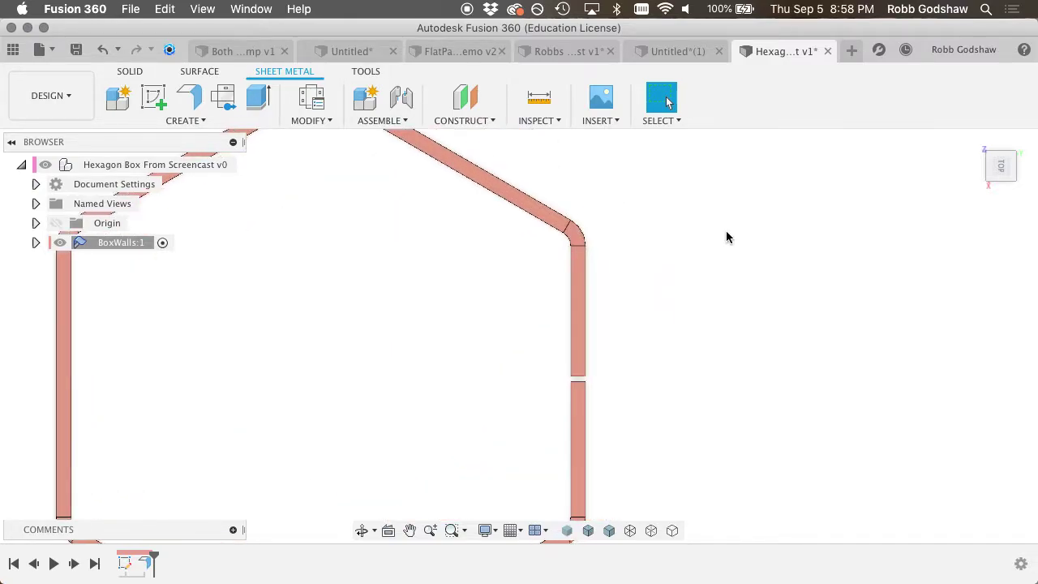
pyautogui.scroll(3, 725, 237)
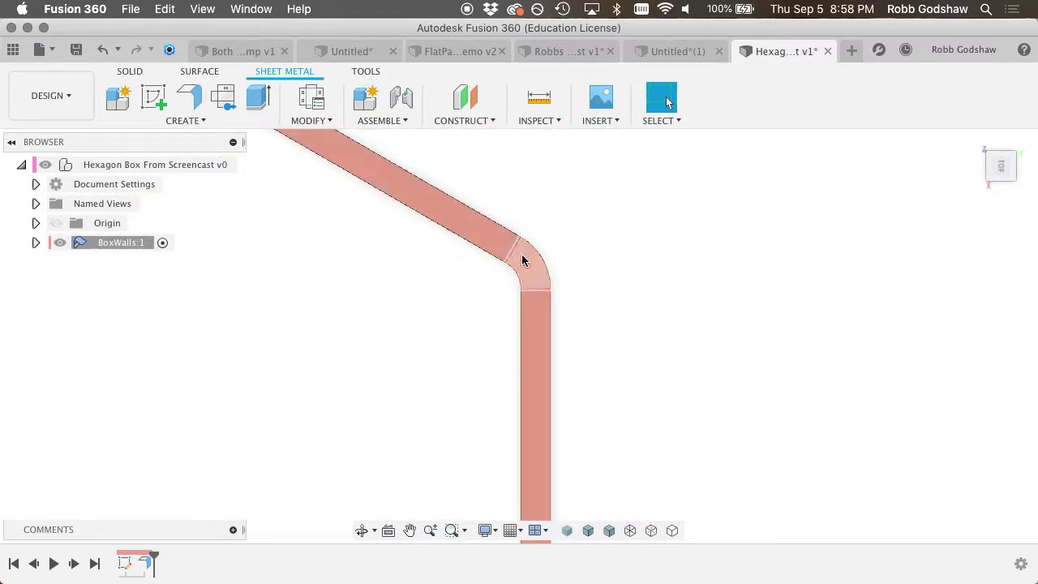
pyautogui.scroll(-5, 561, 315)
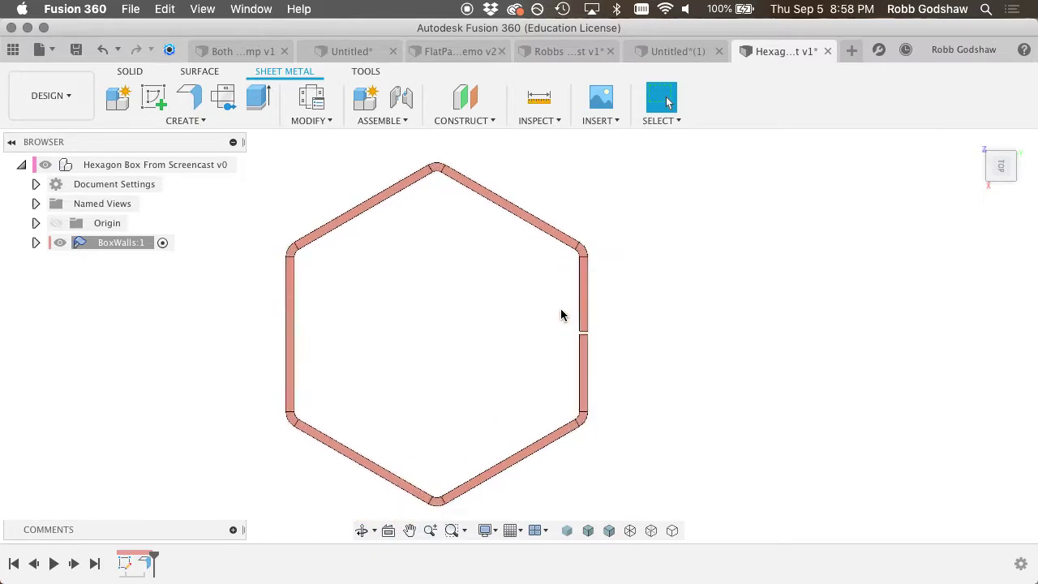
pyautogui.click(312, 97)
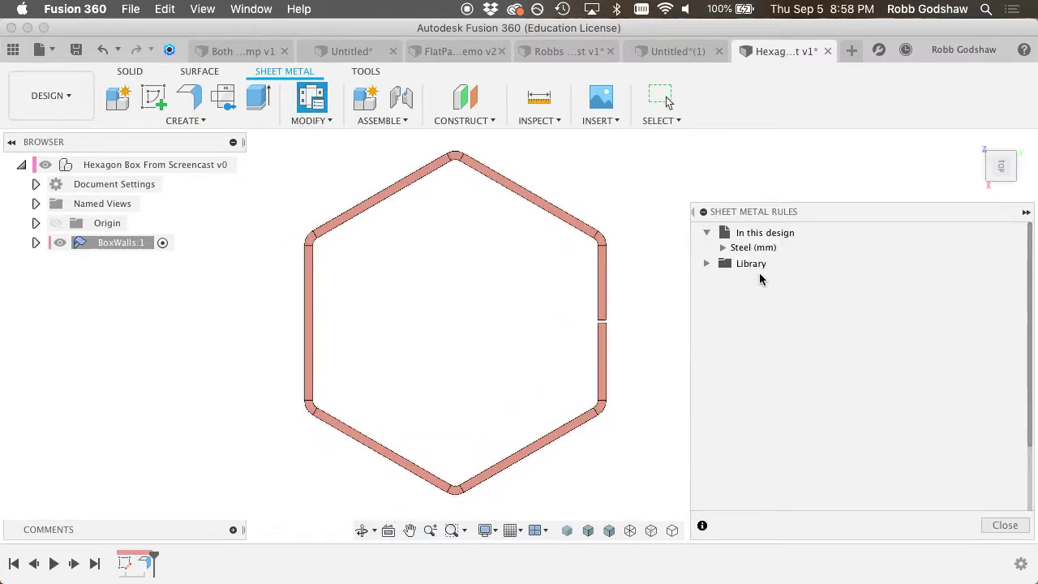
pyautogui.click(1005, 525)
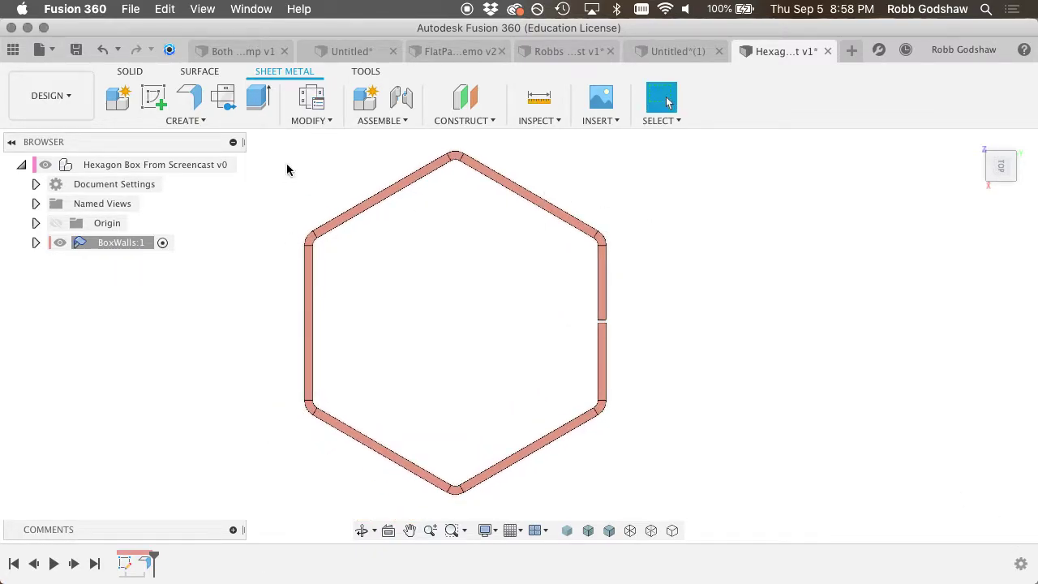
# Edit the design's Steel (mm) sheet metal rule and set its thickness to 2.5 mm.
pyautogui.click(318, 122)
pyautogui.click(334, 152)
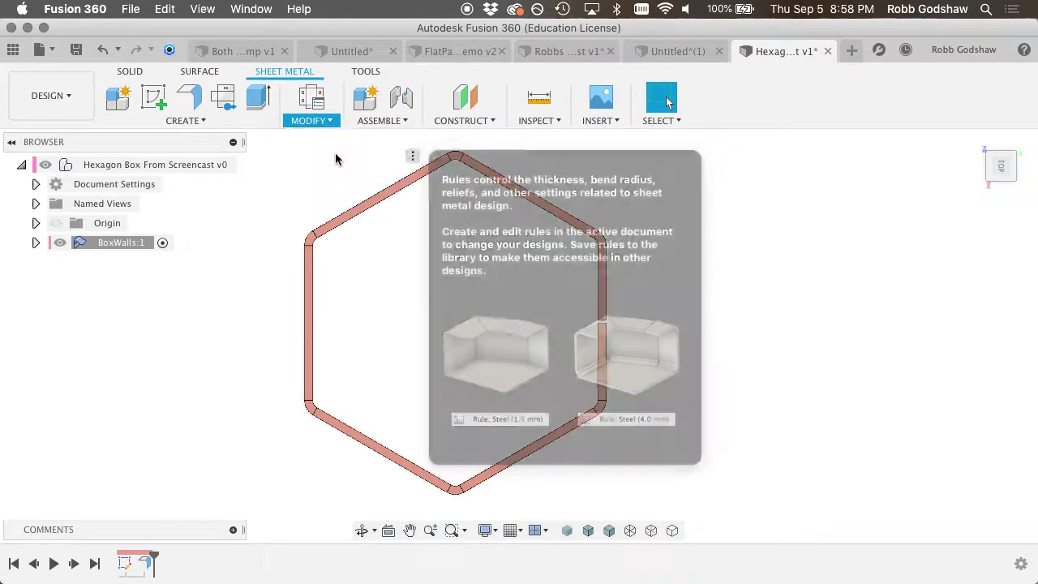
pyautogui.click(755, 248)
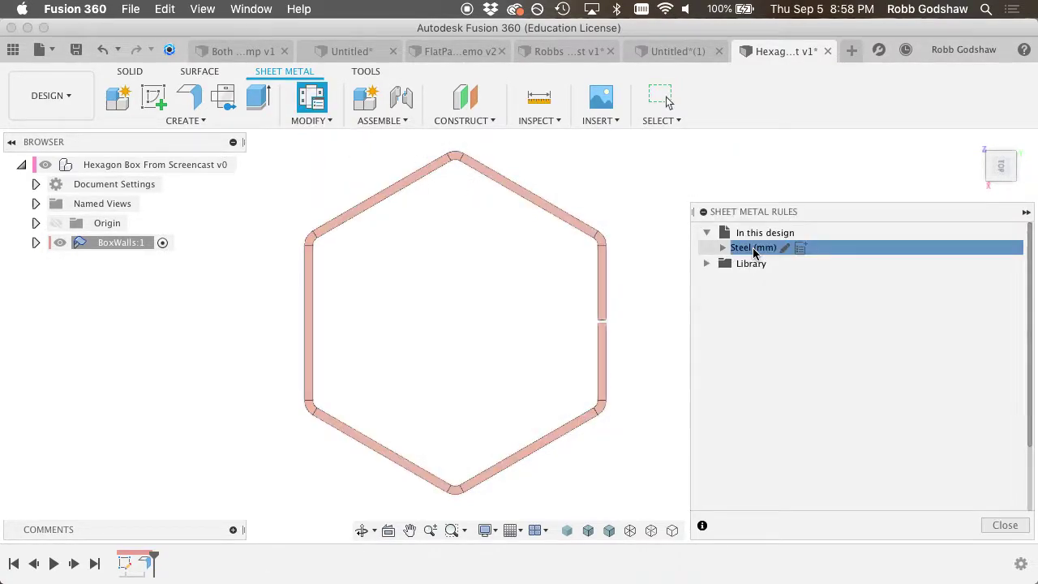
pyautogui.click(707, 264)
pyautogui.click(706, 264)
pyautogui.click(783, 250)
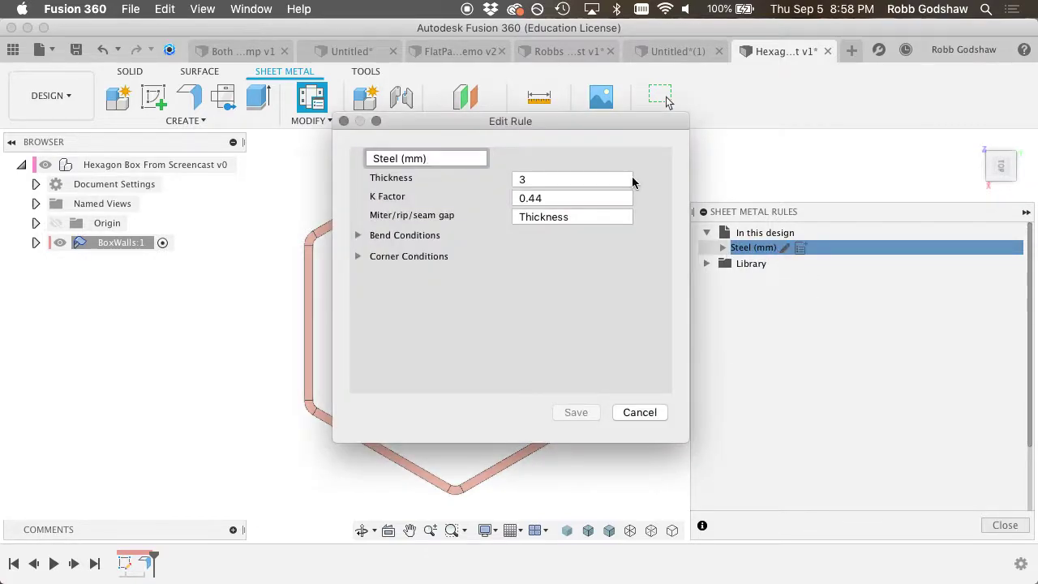
pyautogui.moveTo(546, 124)
pyautogui.mouseDown()
pyautogui.moveTo(710, 162)
pyautogui.moveTo(865, 170)
pyautogui.mouseUp()
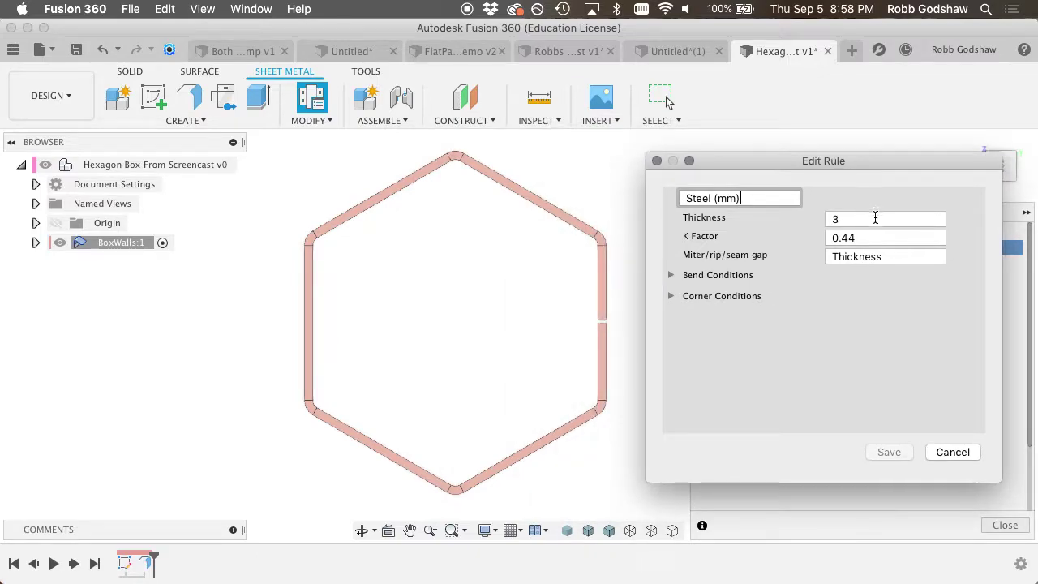
pyautogui.click(873, 218)
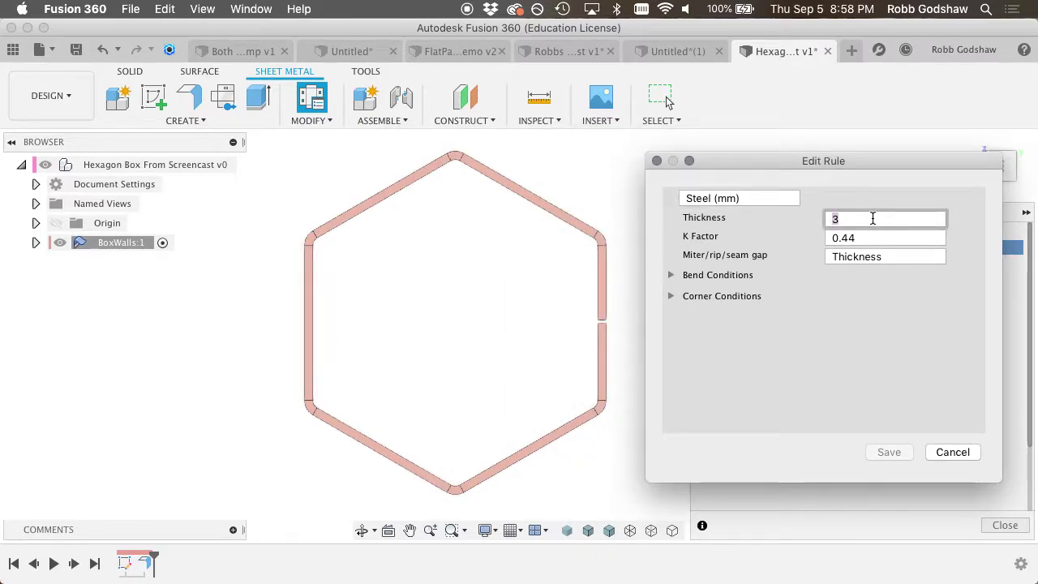
pyautogui.write('2.5')
pyautogui.click(878, 238)
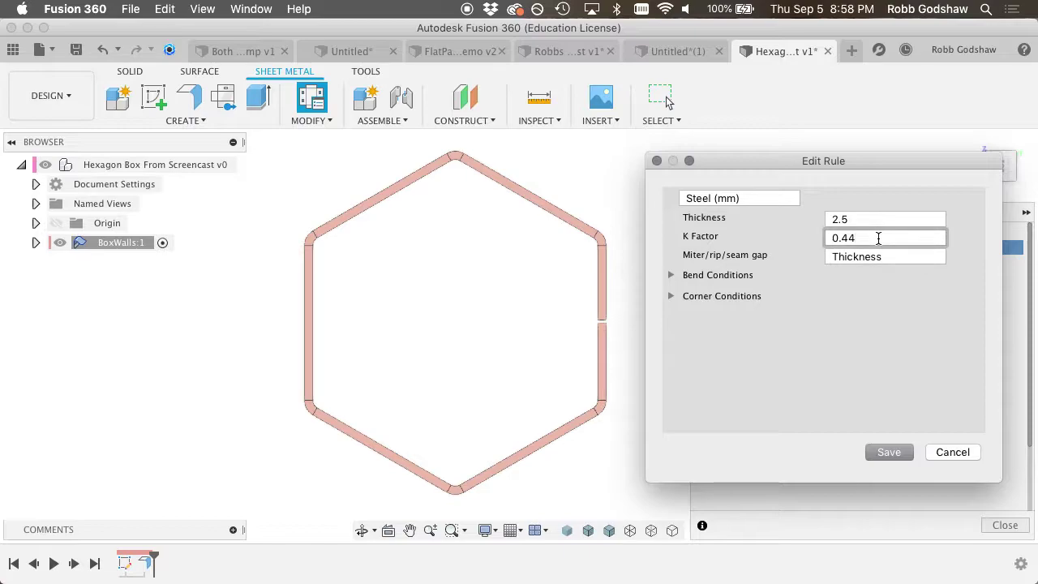
# Set the Steel (mm) rule's bend radius to 35mm under the bend conditions and save the rule.
pyautogui.click(671, 279)
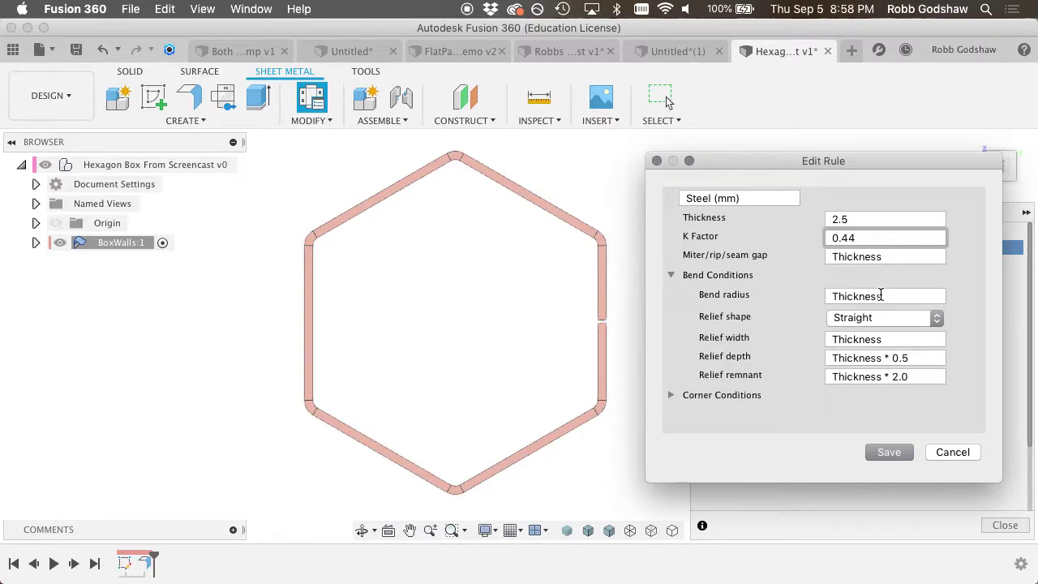
pyautogui.click(881, 296)
pyautogui.doubleClick(881, 296)
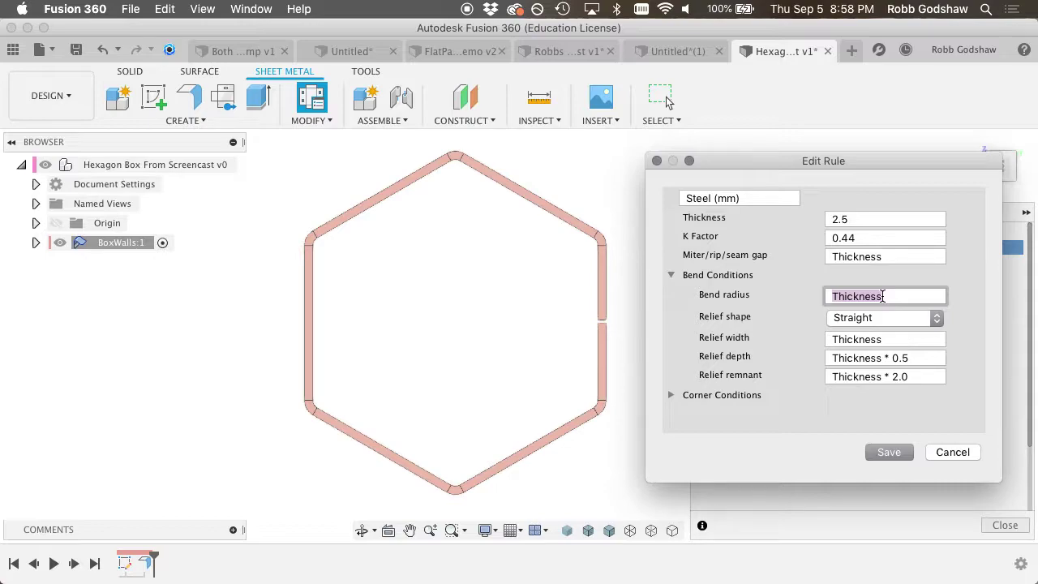
pyautogui.write('35mm')
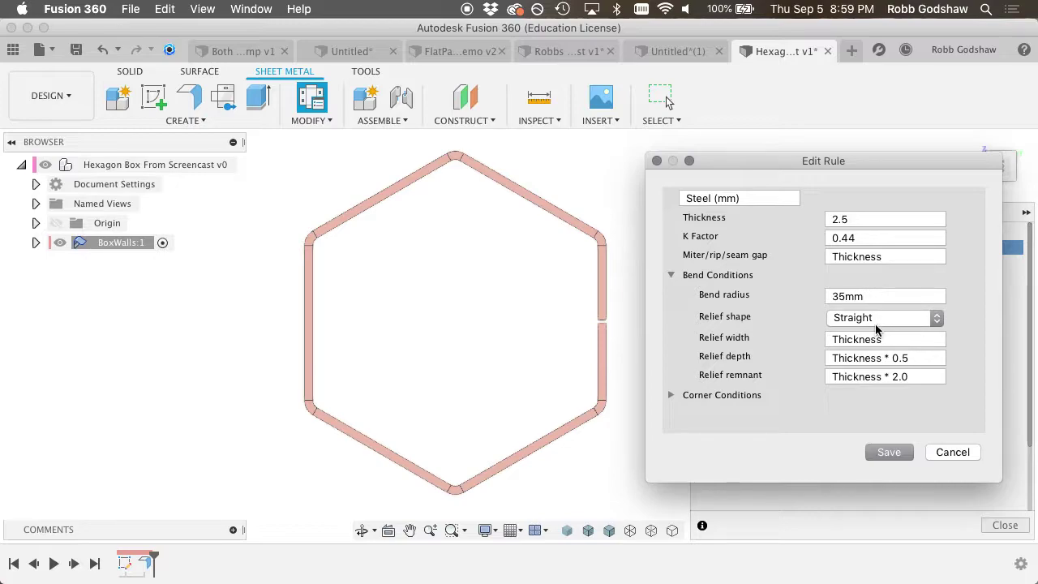
pyautogui.click(876, 318)
pyautogui.click(876, 325)
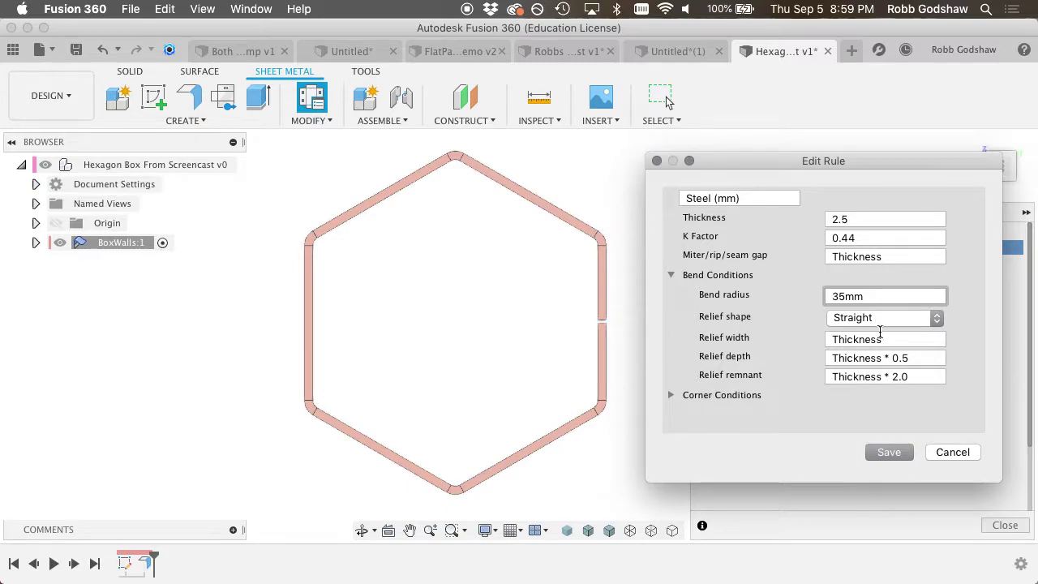
pyautogui.click(887, 453)
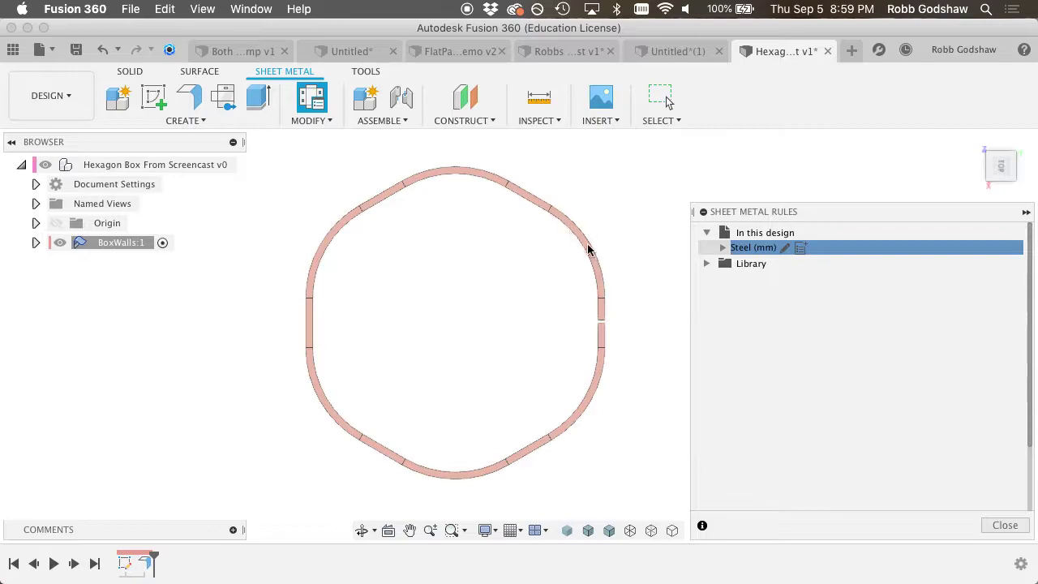
# Measure the radius of a rounded corner's inner edge on the box walls, and view the body in 3D.
pyautogui.click(539, 98)
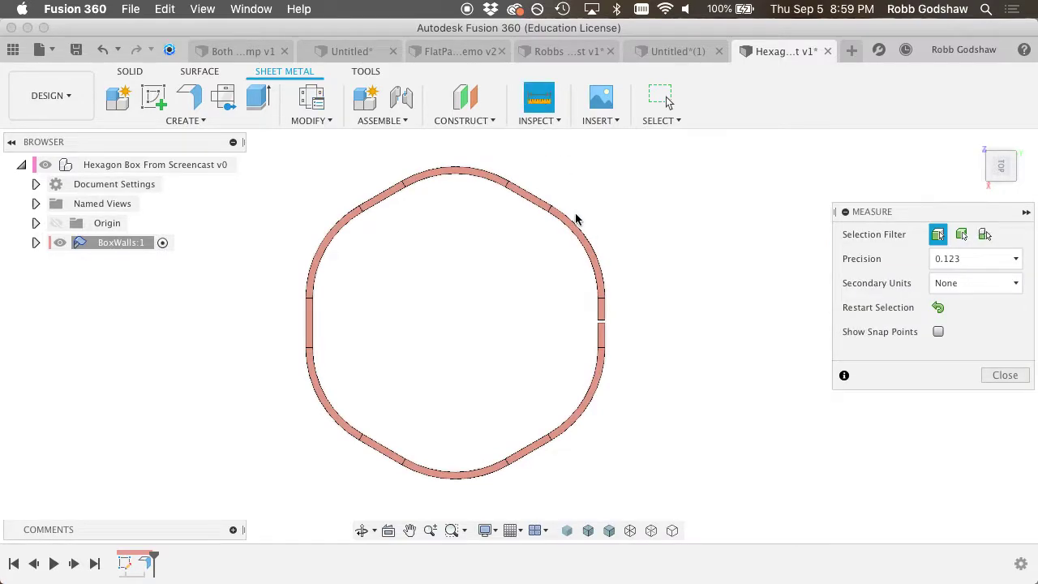
pyautogui.click(581, 242)
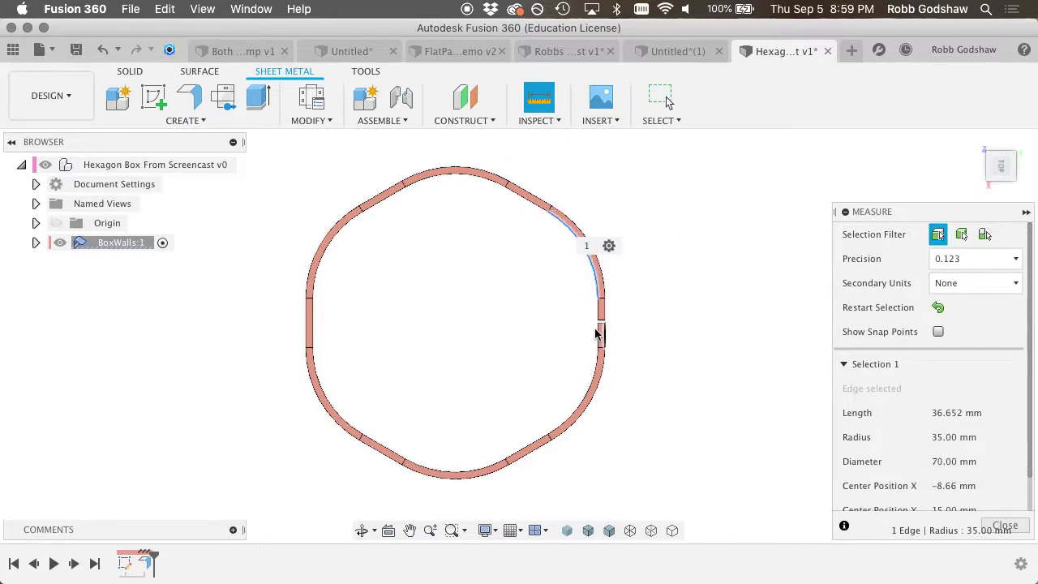
pyautogui.press('F6')
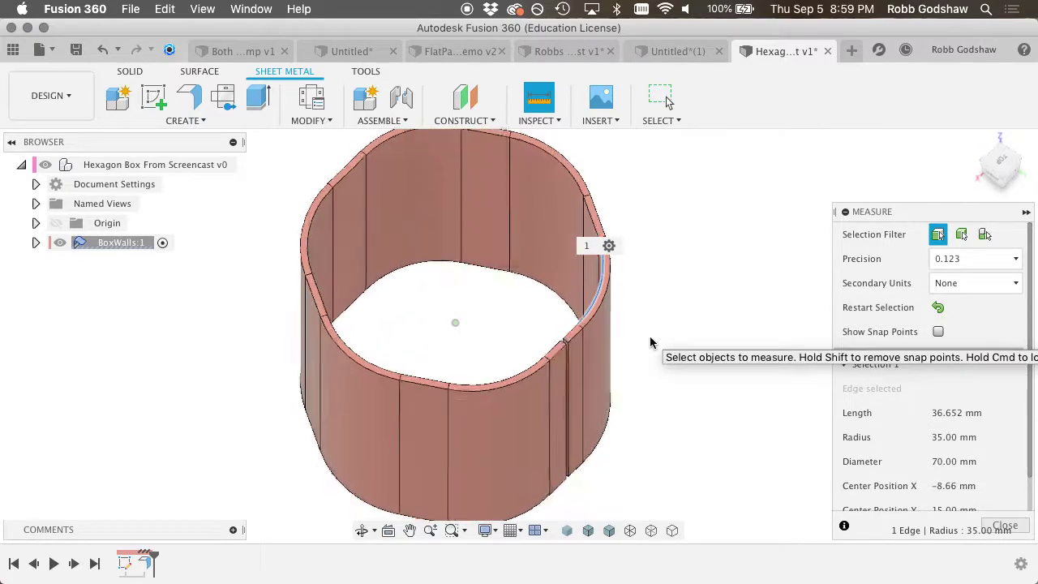
pyautogui.click(1005, 525)
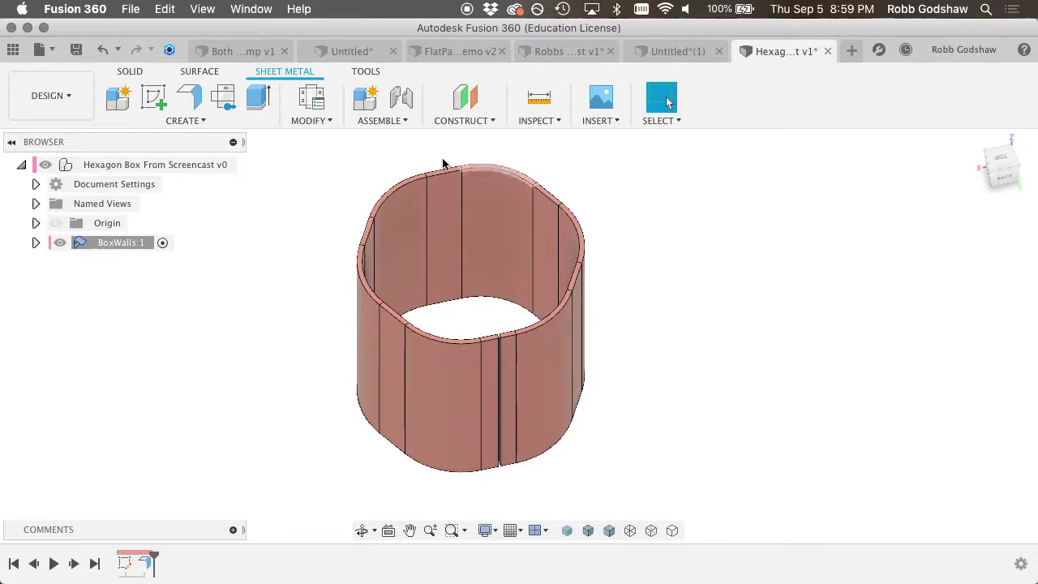
# Create a flat pattern of the box walls, using the narrow flat outer face beside the seam gap as stationary face.
pyautogui.click(224, 99)
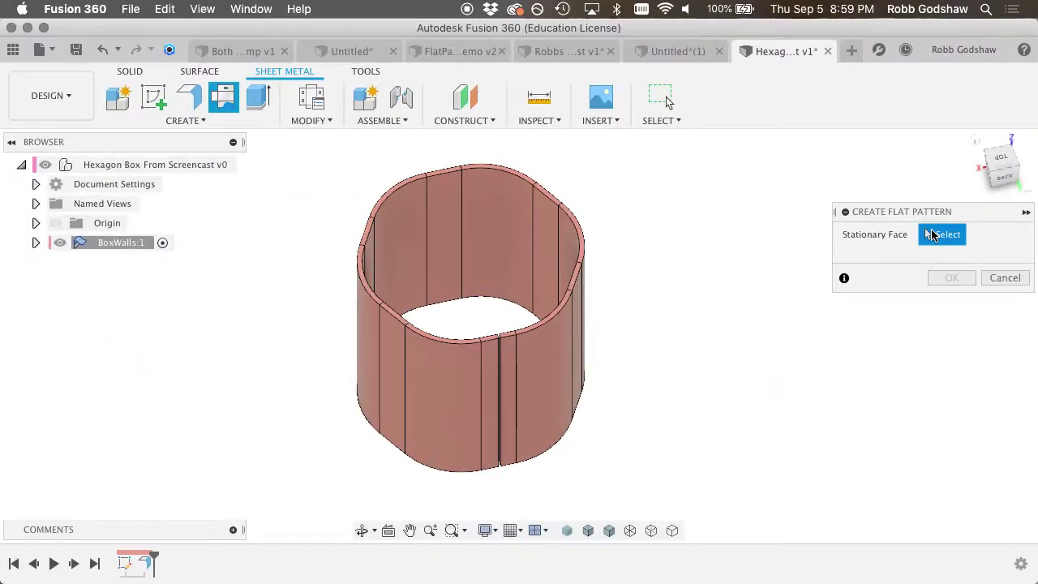
pyautogui.click(508, 369)
pyautogui.click(940, 279)
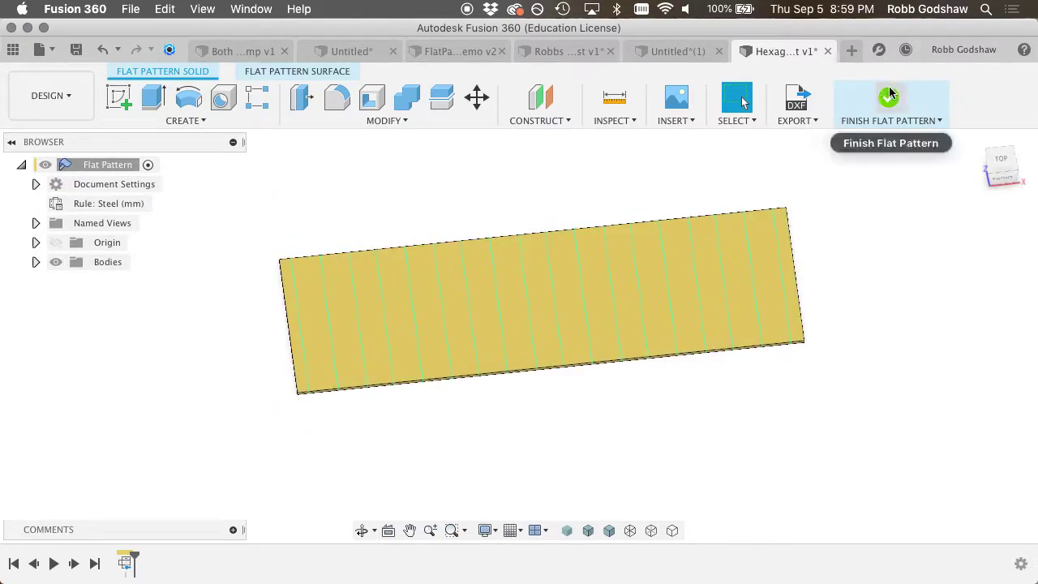
# Export the flat pattern as a DXF named HexagonBoxDXFWallsFromScreenCast_mm in the Downloads folder, without converting splines to polylines.
pyautogui.click(797, 97)
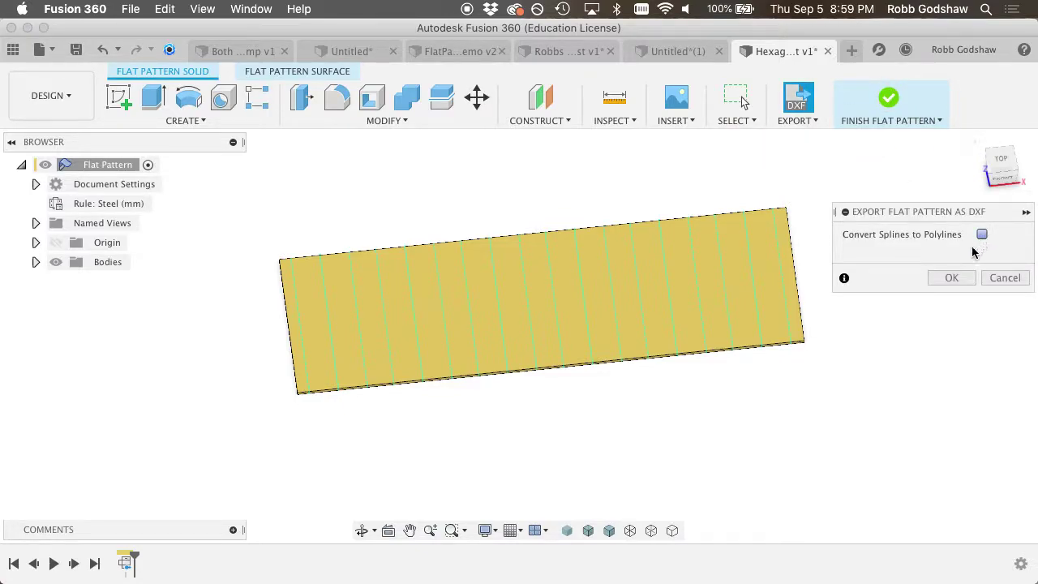
pyautogui.click(951, 277)
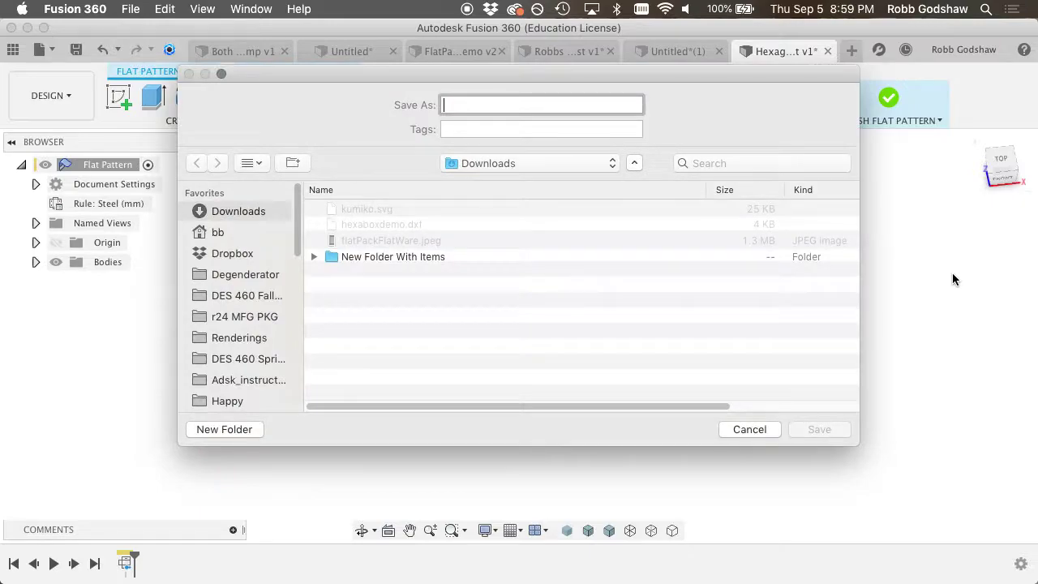
pyautogui.write('HexagonBoxDXFWallsFromScreen')
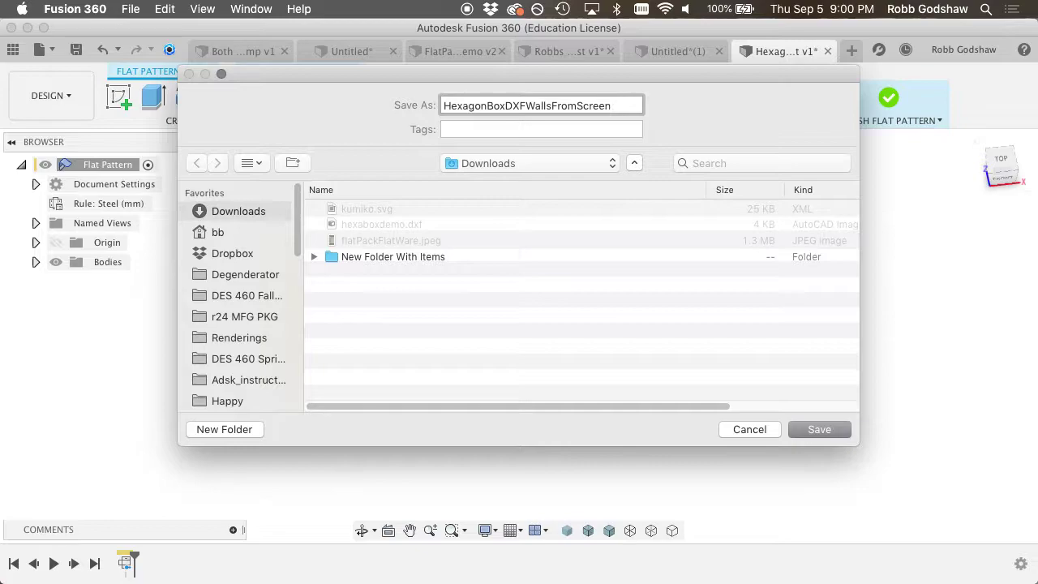
pyautogui.write('_mm')
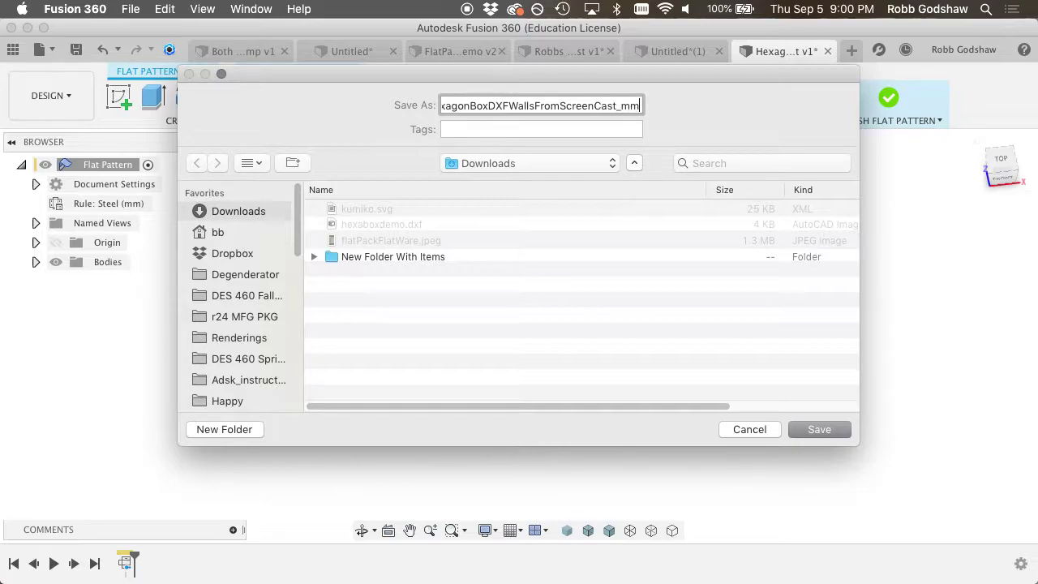
pyautogui.press('Return')
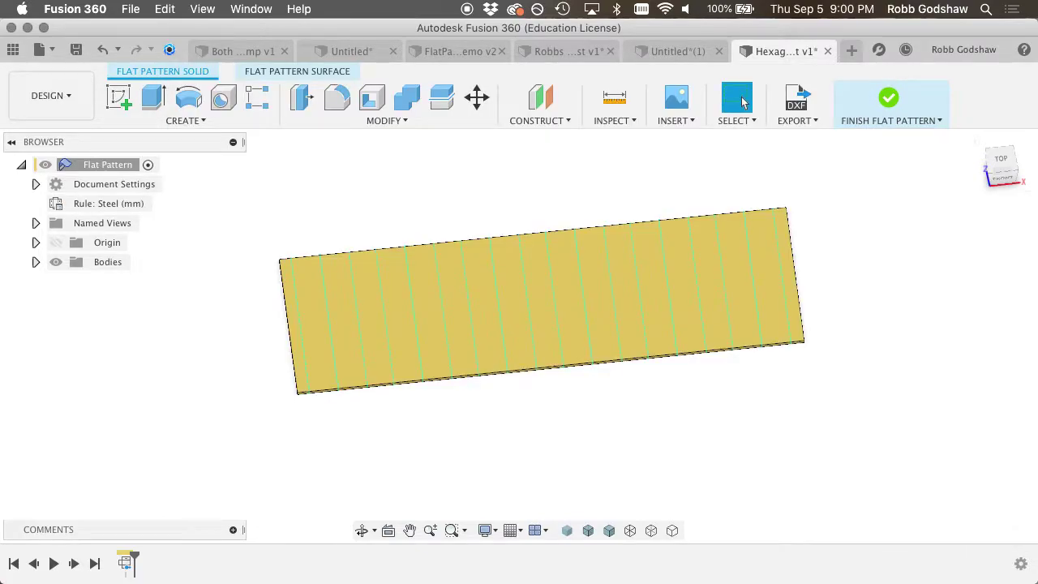
# Switch to Illustrator and open HexagonBoxDXFWallsFromScreenCast_mm.dxf at original size, with a scale of 1 unit = 1 millimeter.
pyautogui.press('super+Tab')
pyautogui.press('super+Tab')
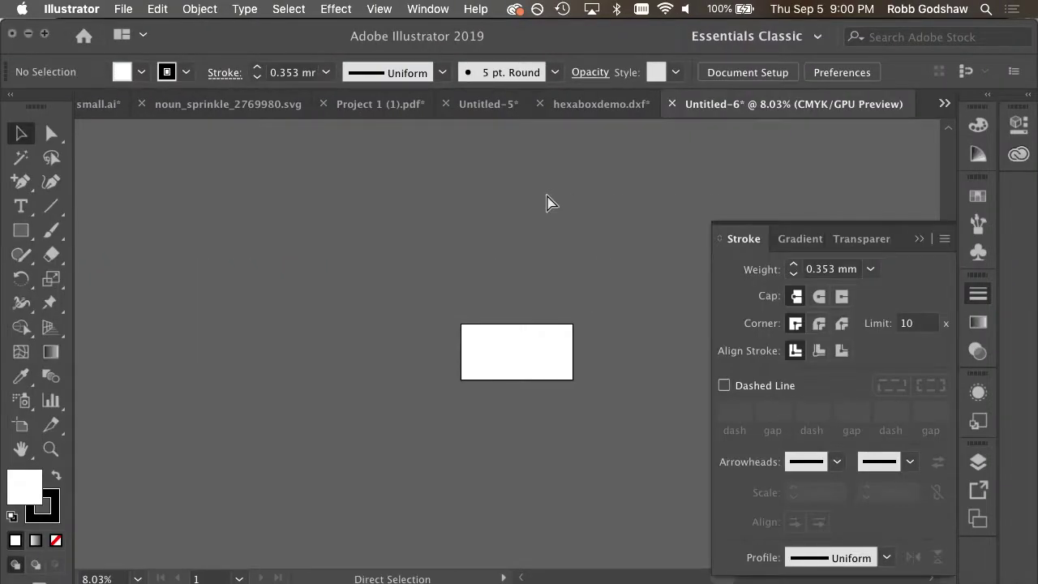
pyautogui.press('super+o')
pyautogui.doubleClick(474, 133)
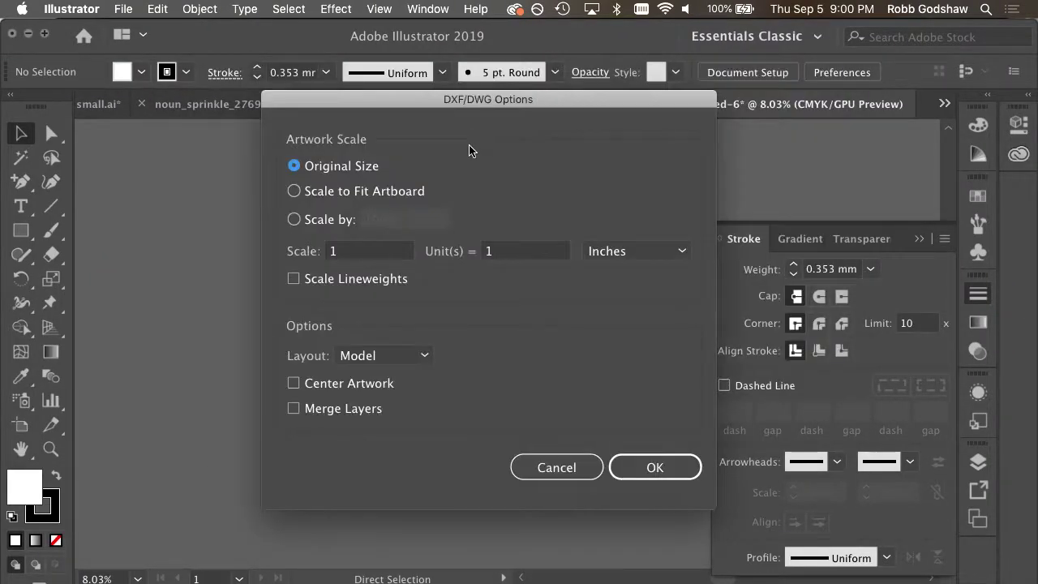
pyautogui.click(625, 250)
pyautogui.click(631, 339)
pyautogui.click(541, 258)
pyautogui.write('1')
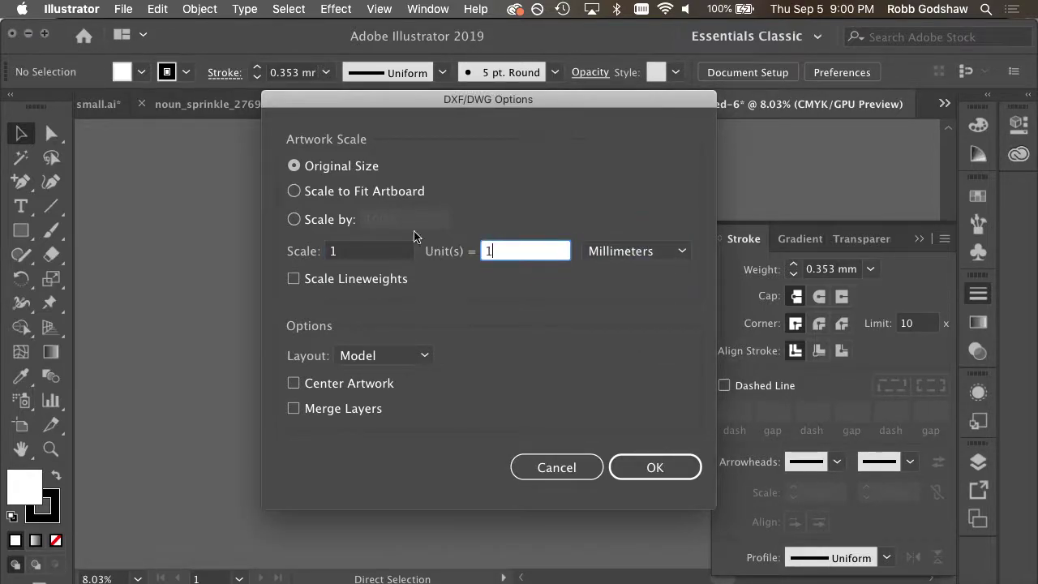
pyautogui.click(655, 468)
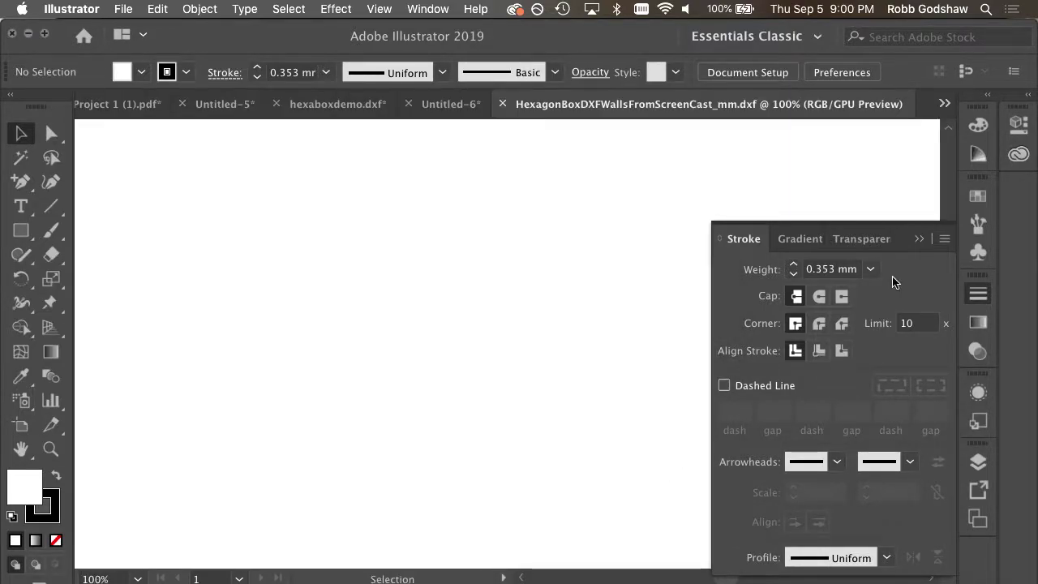
# Select all of the imported flat pattern artwork and show the document's layers.
pyautogui.click(686, 285)
pyautogui.keyDown('alt'); pyautogui.scroll(-5, 686, 285); pyautogui.keyUp('alt')
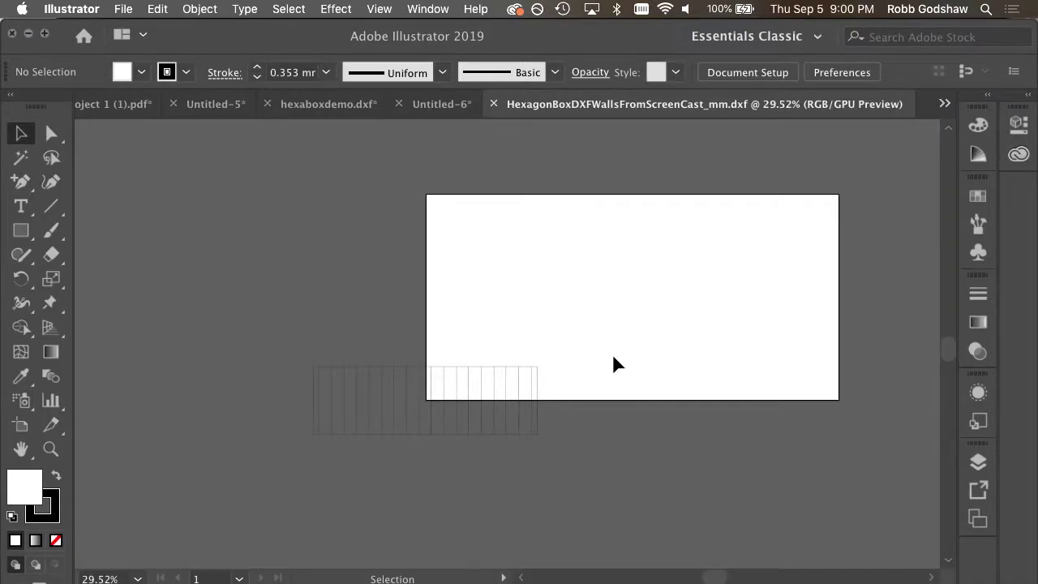
pyautogui.click(414, 373)
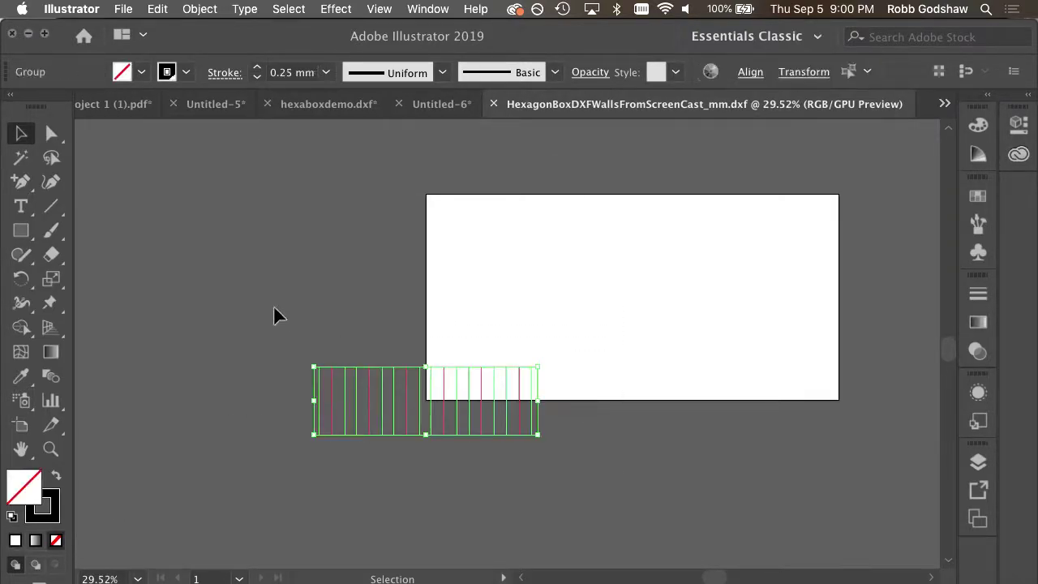
pyautogui.click(596, 444)
pyautogui.press('super+a')
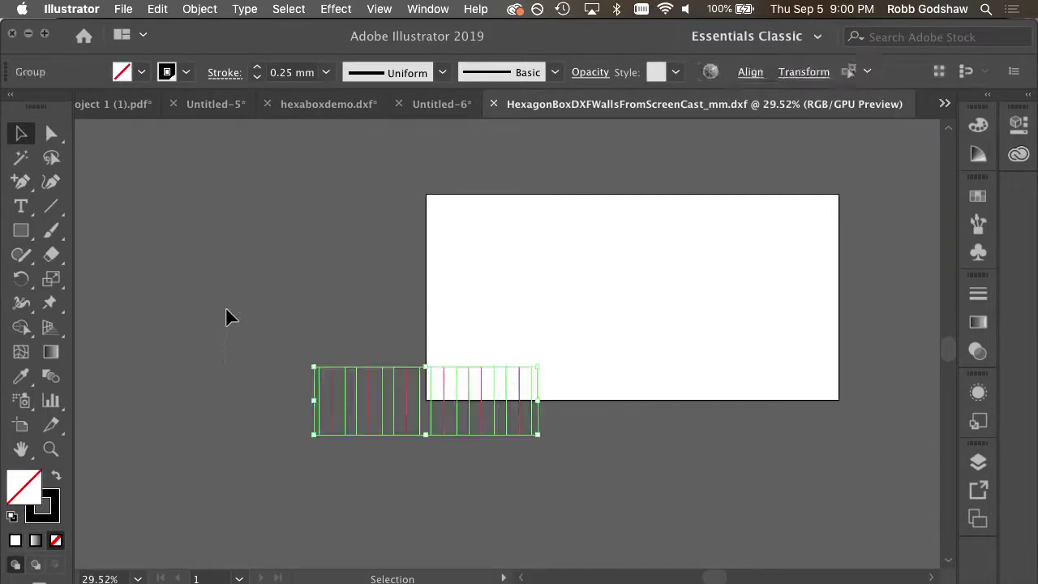
pyautogui.click(979, 461)
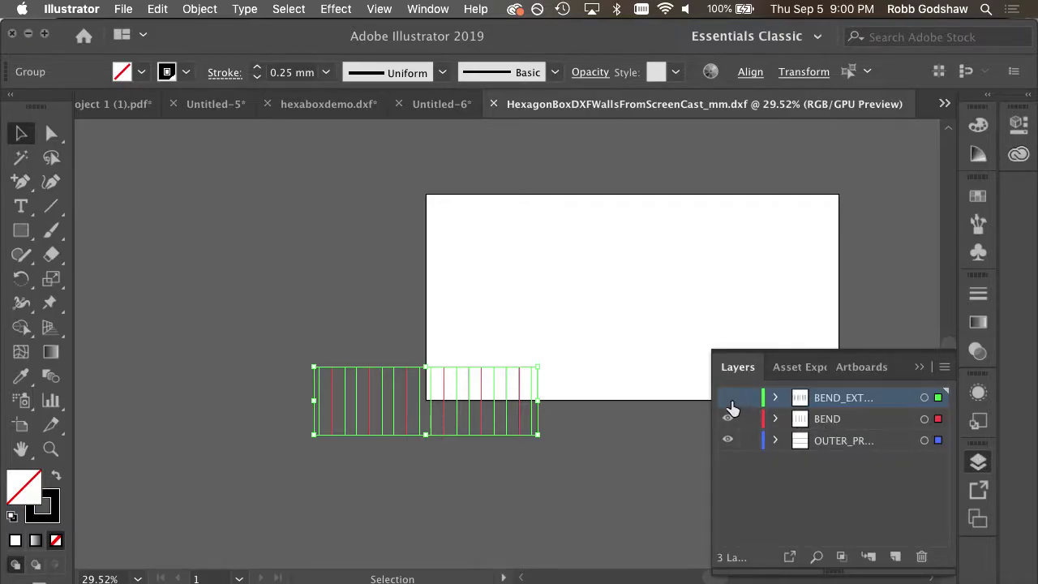
# Hide the BEND layer, keeping the bend extent lines and the outer profile visible.
pyautogui.click(727, 398)
pyautogui.click(728, 418)
pyautogui.keyDown('alt'); pyautogui.scroll(2, 433, 443); pyautogui.keyUp('alt')
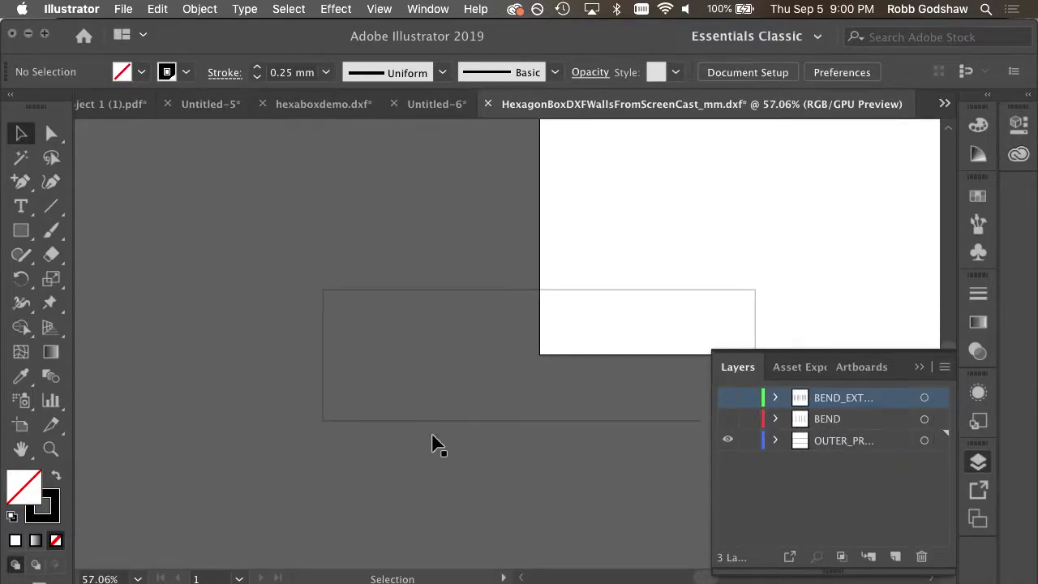
pyautogui.hscroll(2, 433, 443)
pyautogui.click(728, 398)
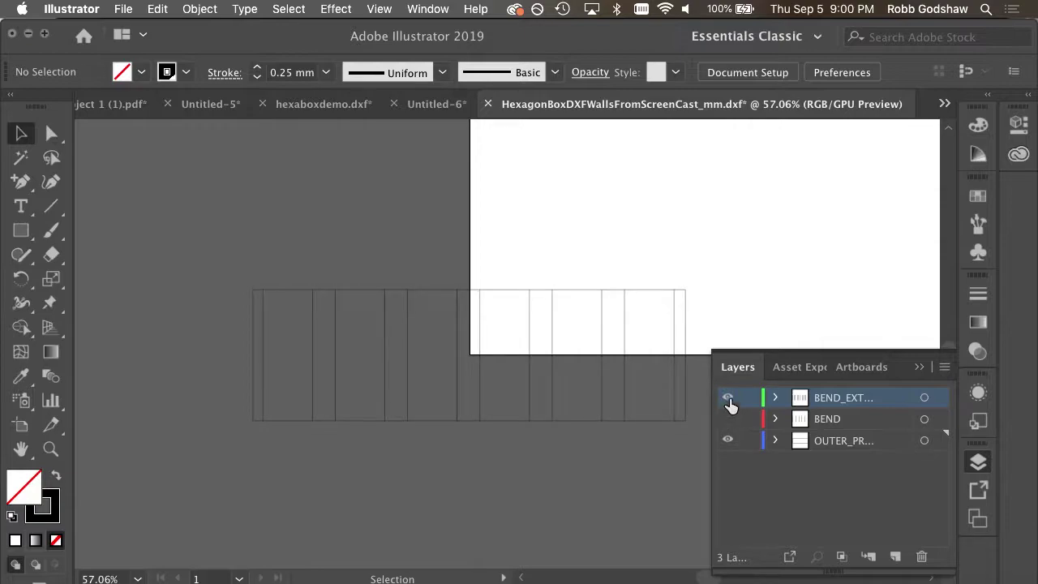
pyautogui.click(727, 397)
pyautogui.click(727, 397)
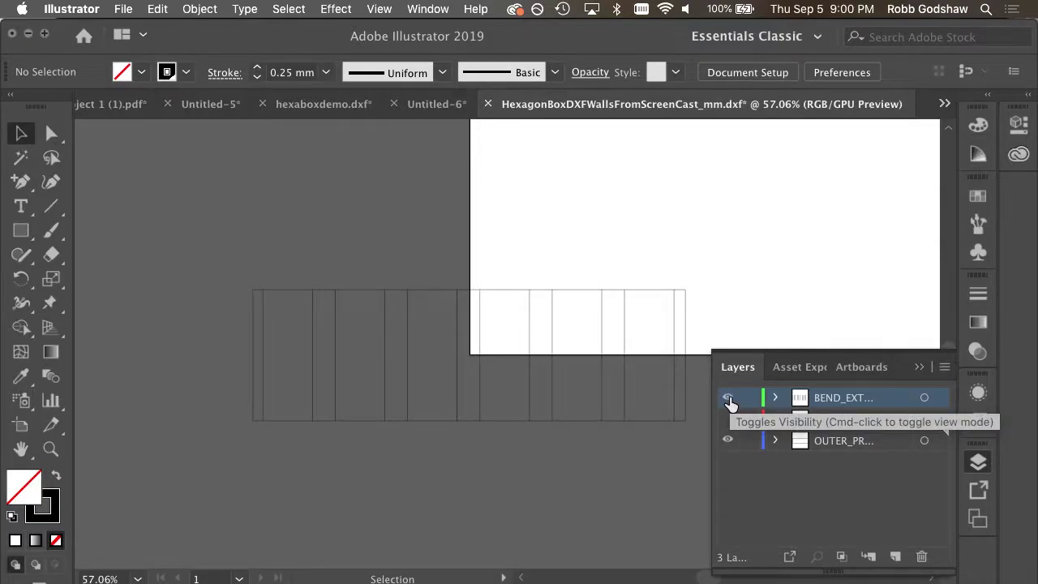
pyautogui.keyDown('alt'); pyautogui.scroll(3, 532, 341); pyautogui.keyUp('alt')
pyautogui.keyDown('alt'); pyautogui.scroll(-2, 533, 341); pyautogui.keyUp('alt')
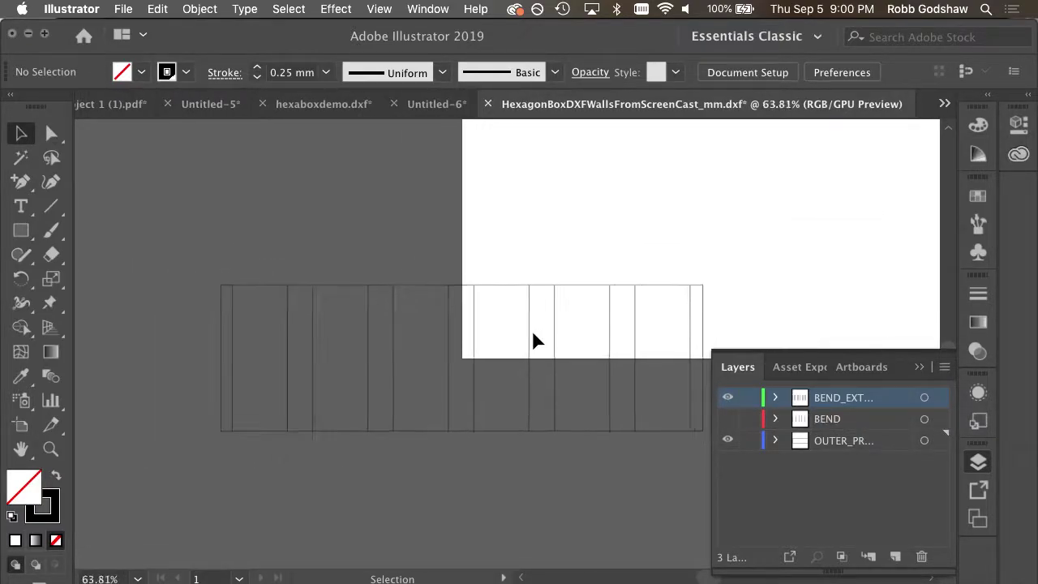
# Draw a short vertical line just inside the outline's upper edge, slightly right of the fourth bend extent line.
pyautogui.keyDown('alt'); pyautogui.scroll(1, 523, 339); pyautogui.keyUp('alt')
pyautogui.click(51, 206)
pyautogui.keyDown('alt'); pyautogui.scroll(2, 313, 272); pyautogui.keyUp('alt')
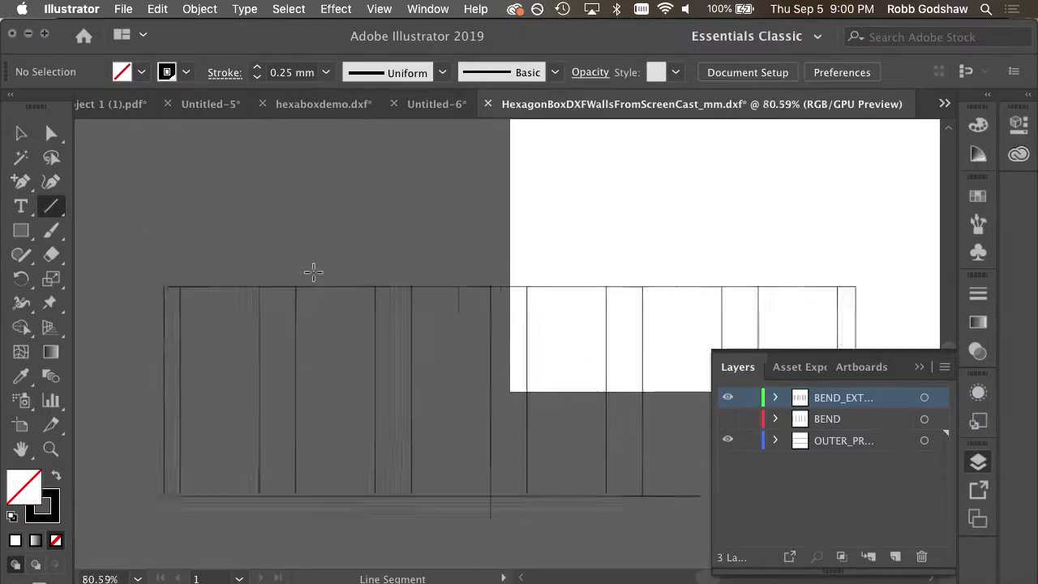
pyautogui.keyDown('alt'); pyautogui.scroll(2, 313, 272); pyautogui.keyUp('alt')
pyautogui.moveTo(308, 350); pyautogui.dragTo(306, 349)
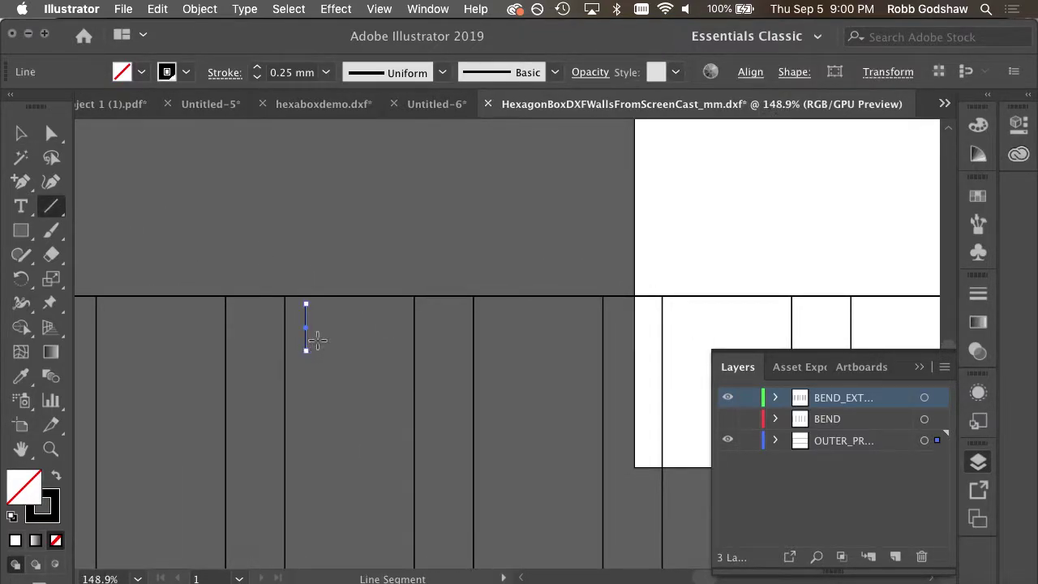
pyautogui.keyDown('alt'); pyautogui.scroll(2, 308, 332); pyautogui.keyUp('alt')
# Copy the short line straight down with a gap and repeat the copy three times, forming a vertical column of five dashes.
pyautogui.press('v')
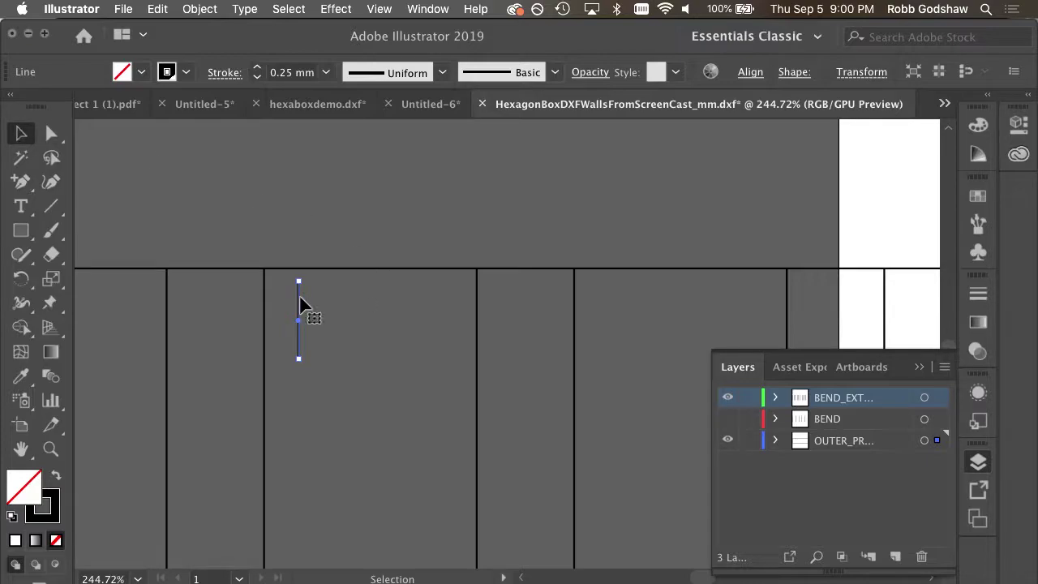
pyautogui.moveTo(300, 304); pyautogui.dragTo(301, 426)
pyautogui.keyDown('alt'); pyautogui.scroll(-2, 325, 429); pyautogui.keyUp('alt')
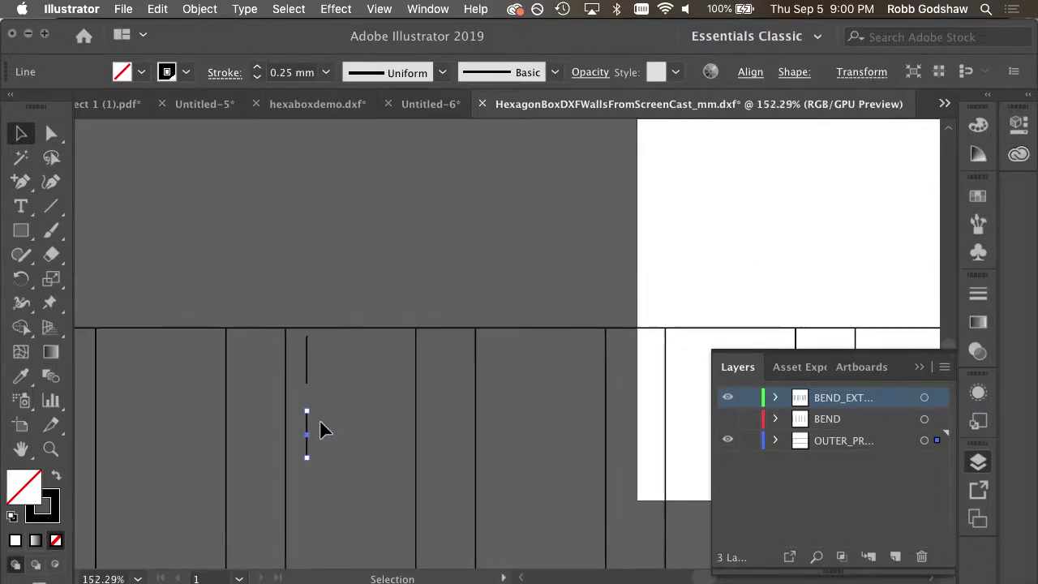
pyautogui.press('super+d')
pyautogui.press('super+d')
pyautogui.press('super+d')
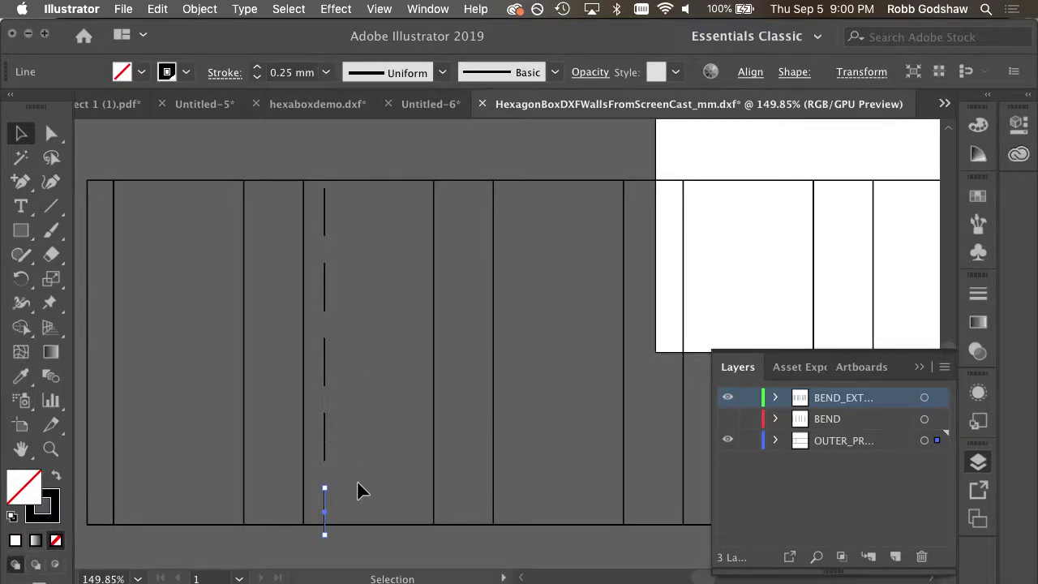
# Select the whole dash column and copy it slightly to the right, shifted up by half the dash spacing to stagger the dashes.
pyautogui.keyDown('shift'); pyautogui.click(322, 219); pyautogui.keyUp('shift')
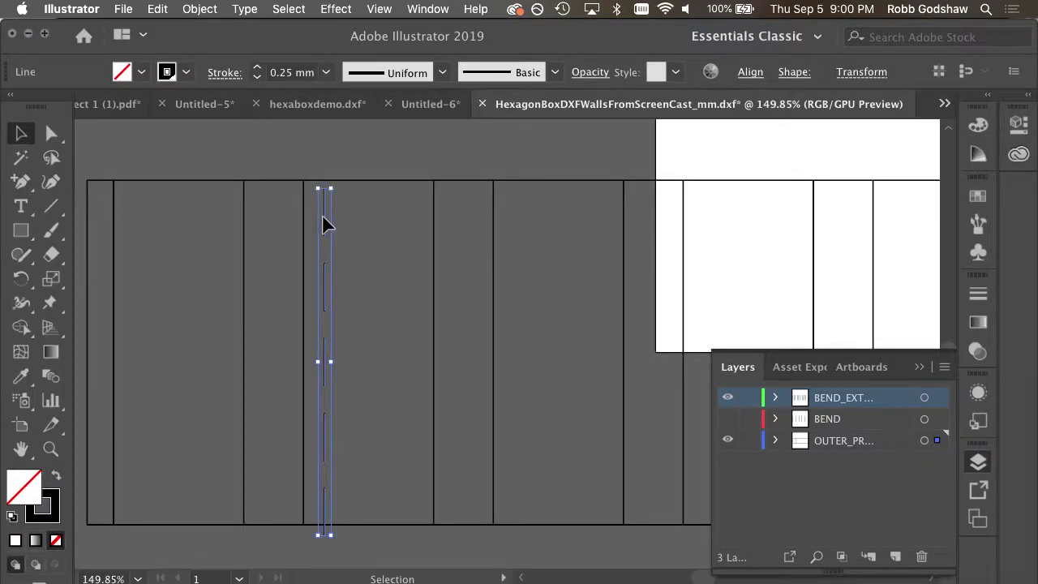
pyautogui.keyDown('alt'); pyautogui.moveTo(322, 225); pyautogui.dragTo(340, 187); pyautogui.keyUp('alt')
pyautogui.click(383, 462)
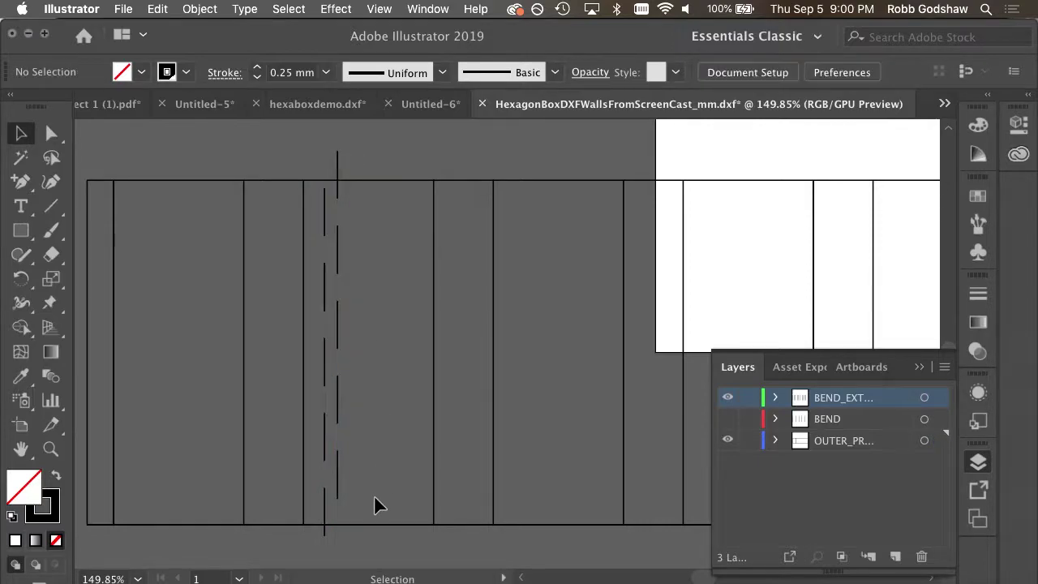
# Copy both staggered columns to the right, excluding the dash overhanging the upper edge, and repeat the copy three times.
pyautogui.click(318, 214)
pyautogui.keyDown('alt'); pyautogui.moveTo(324, 219); pyautogui.dragTo(352, 226); pyautogui.keyUp('alt')
pyautogui.hotkey('ctrl', 'd')
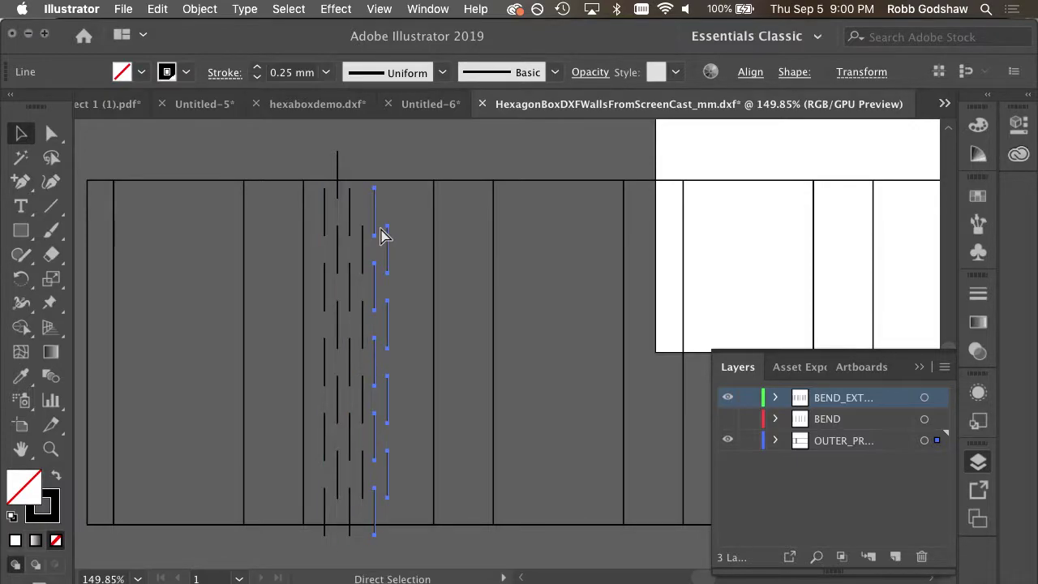
pyautogui.hotkey('ctrl', 'd')
pyautogui.hotkey('ctrl', 'd')
pyautogui.click(432, 187)
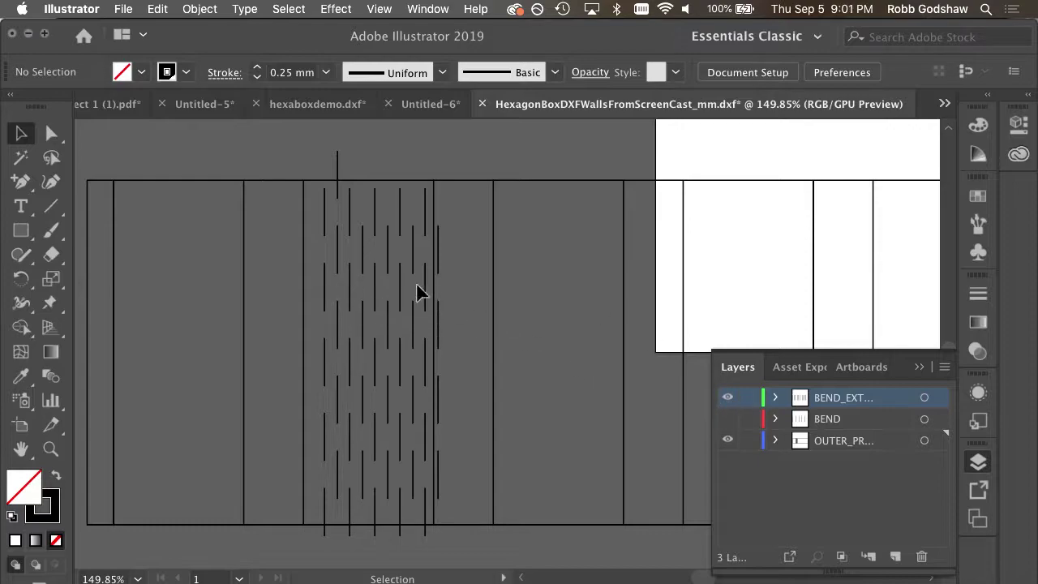
# Hide the bend extent layer and inspect the staggered dash pattern against the outer profile.
pyautogui.click(438, 209)
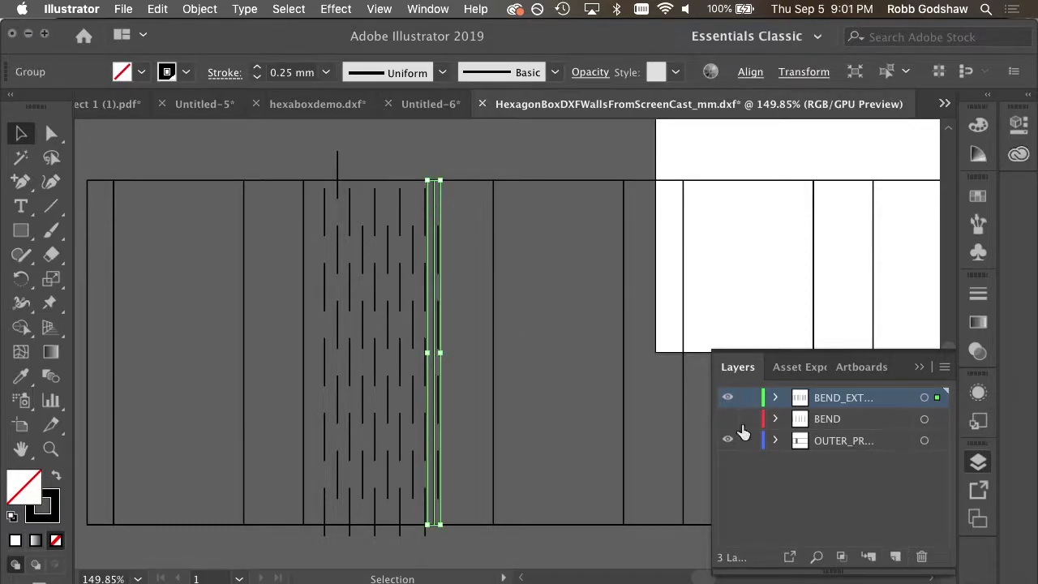
pyautogui.click(727, 397)
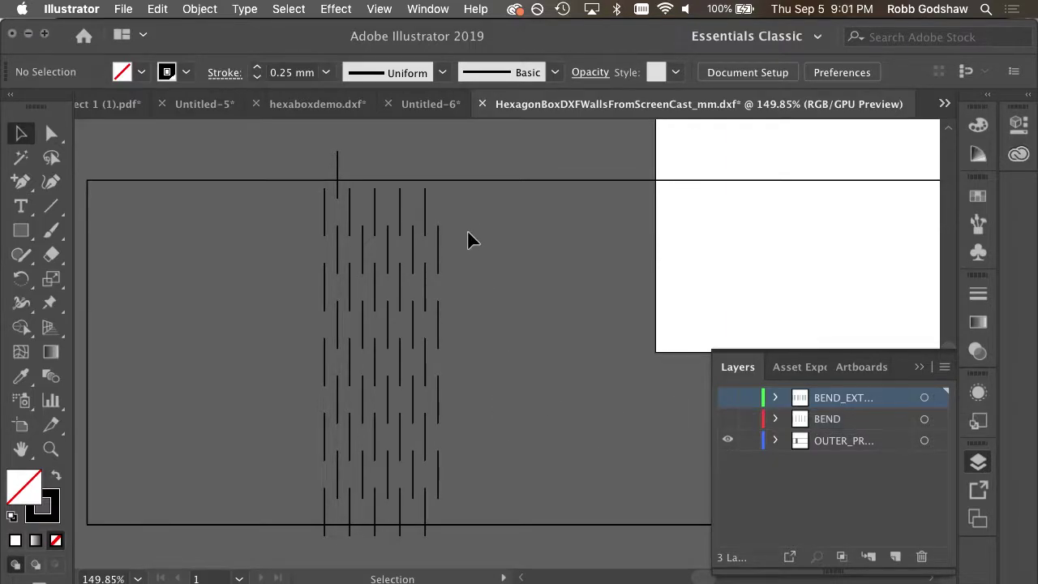
pyautogui.moveTo(287, 546); pyautogui.dragTo(515, 409)
pyautogui.click(549, 389)
pyautogui.keyDown('alt'); pyautogui.scroll(-3, 549, 389); pyautogui.keyUp('alt')
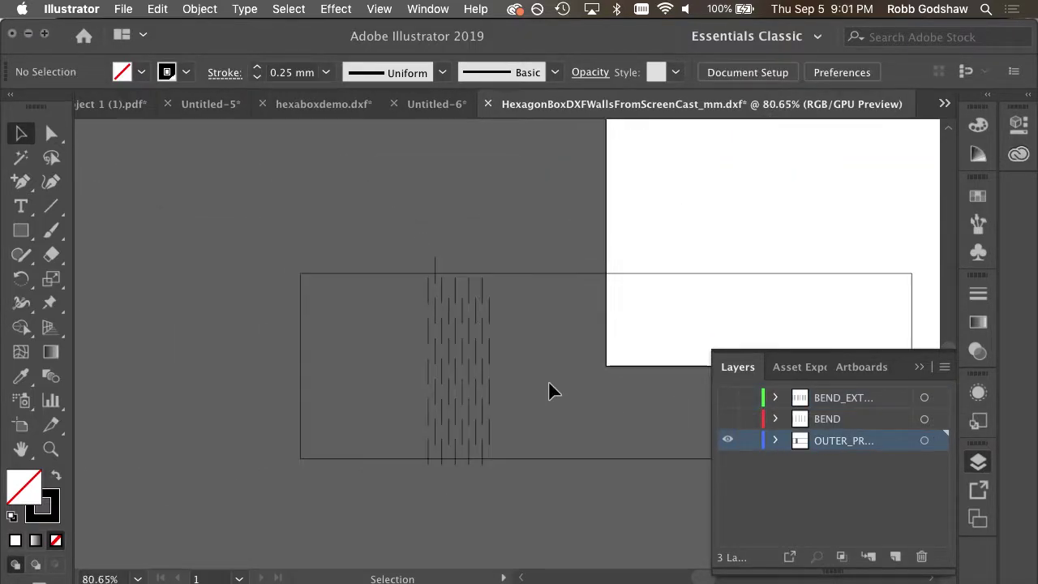
pyautogui.hscroll(3, 549, 392)
pyautogui.keyDown('alt'); pyautogui.scroll(-2, 548, 392); pyautogui.keyUp('alt')
pyautogui.hscroll(3, 354, 400)
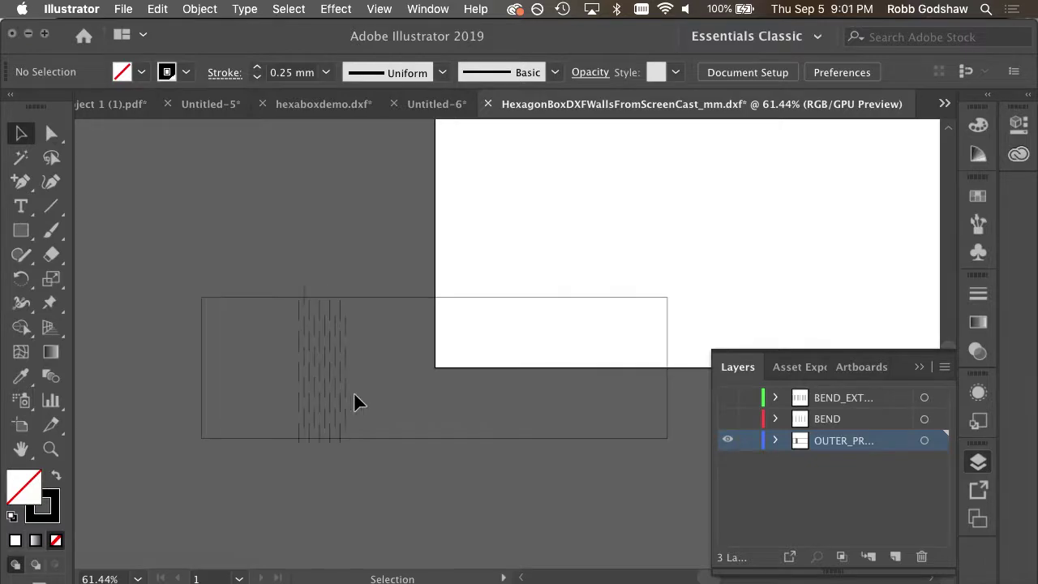
# Switch to Fusion 360, finish the flat pattern and show the solid modeling tools.
pyautogui.hotkey('ctrl', 'Right')
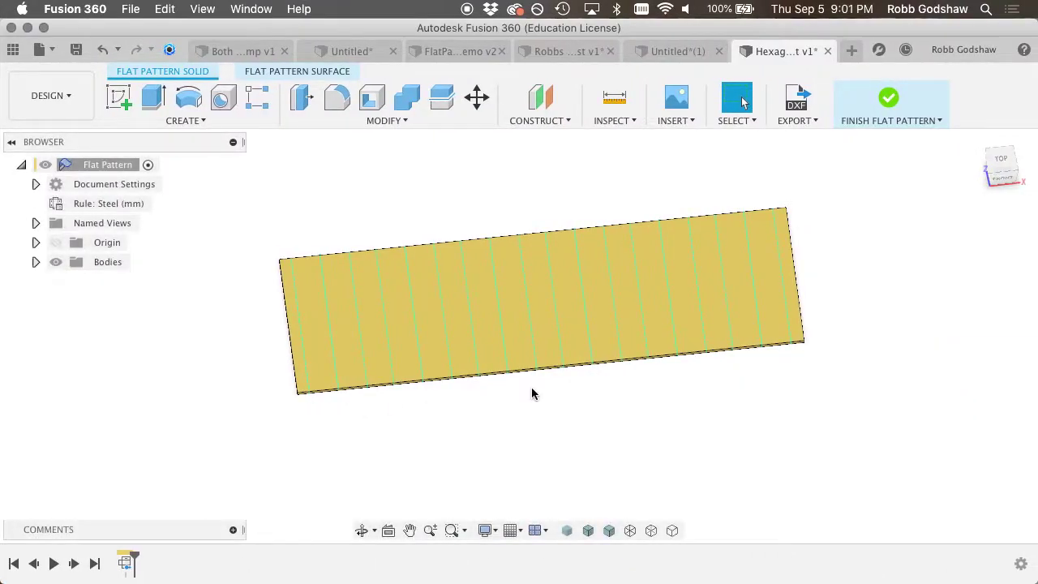
pyautogui.click(884, 109)
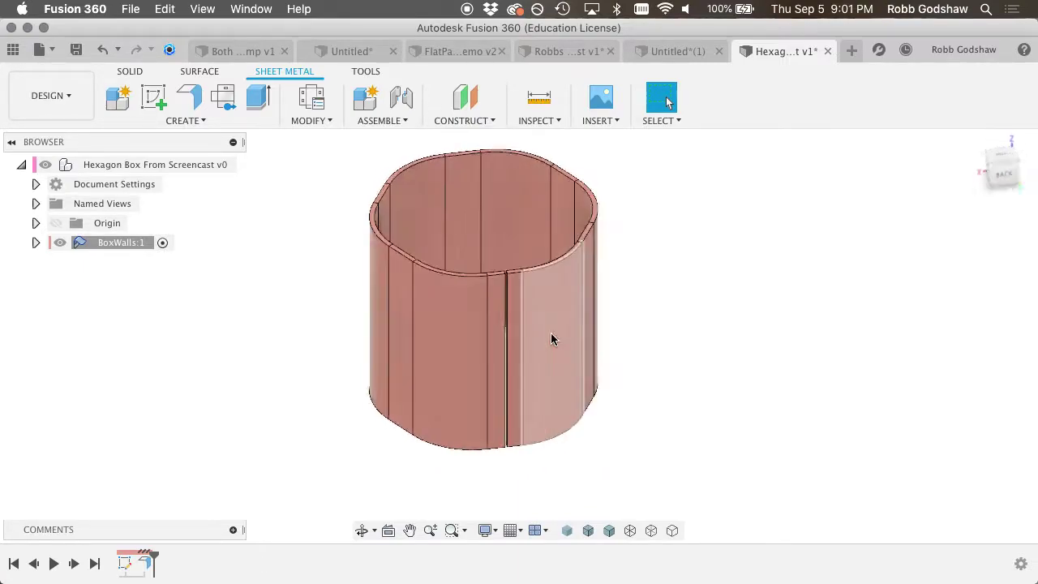
pyautogui.click(130, 71)
pyautogui.click(219, 120)
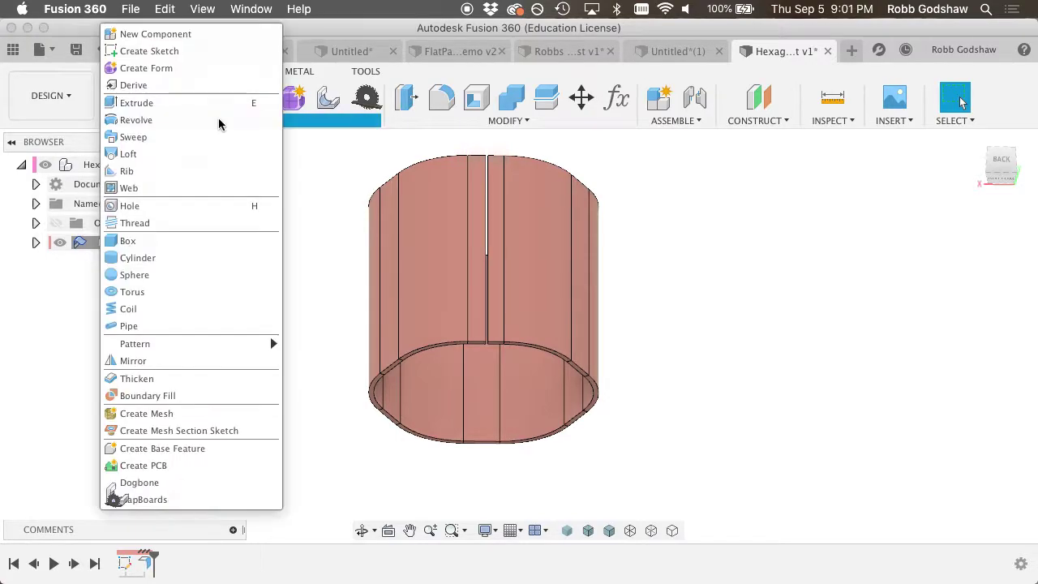
pyautogui.click(159, 35)
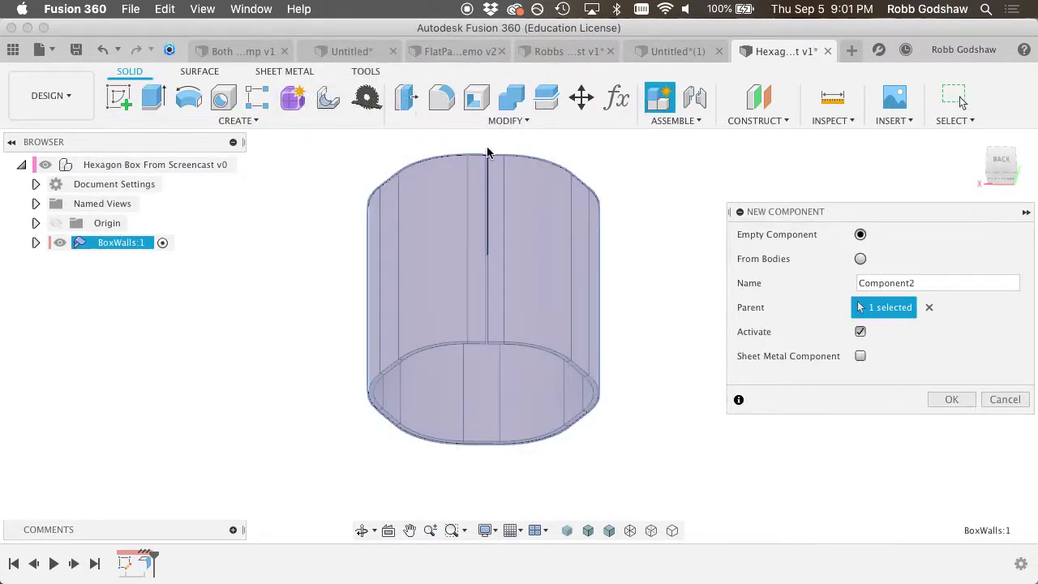
pyautogui.click(983, 399)
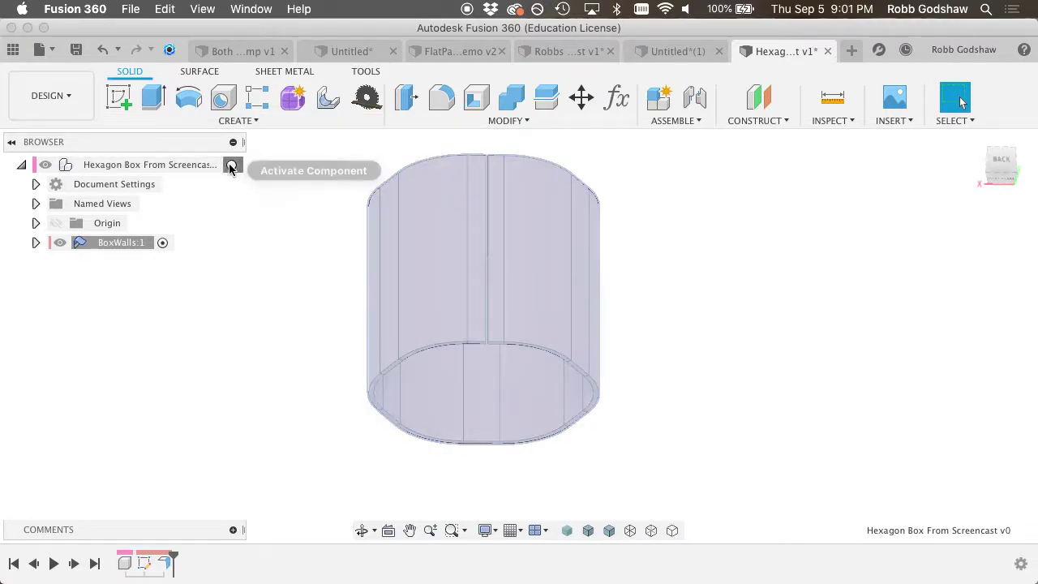
# Activate the top-level component and create an empty, non-sheet-metal component named BoxBottom inside it.
pyautogui.click(231, 166)
pyautogui.click(204, 123)
pyautogui.click(180, 44)
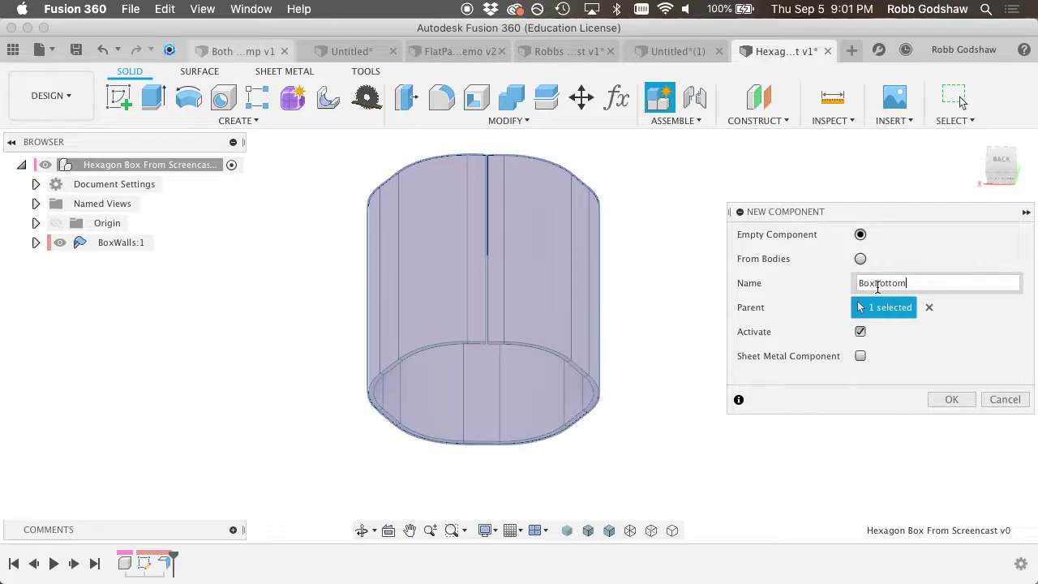
pyautogui.press('Return')
# Start a sketch for BoxBottom on the bottom rim face of the box walls.
pyautogui.click(118, 98)
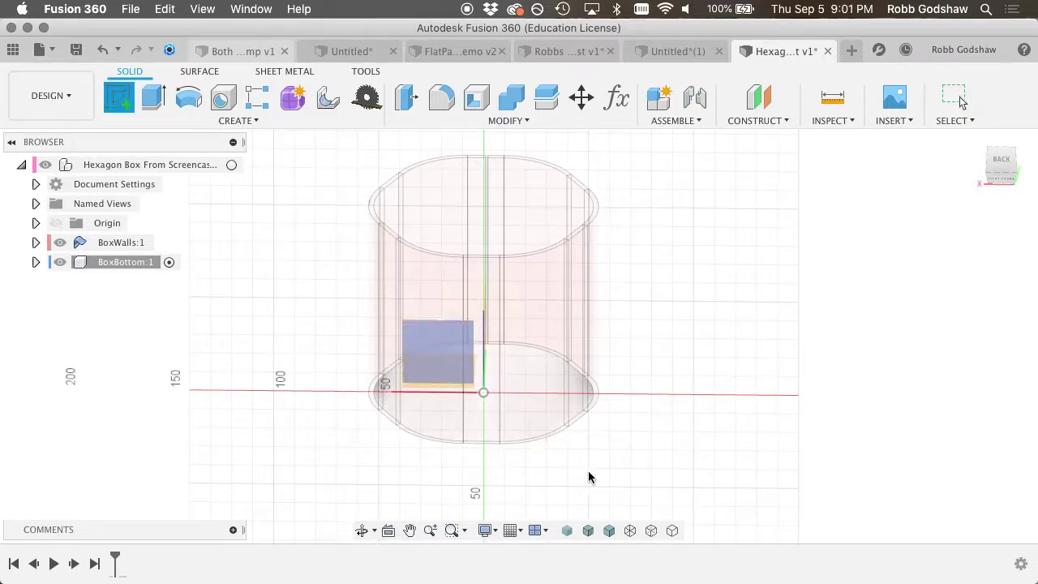
pyautogui.scroll(5, 635, 468)
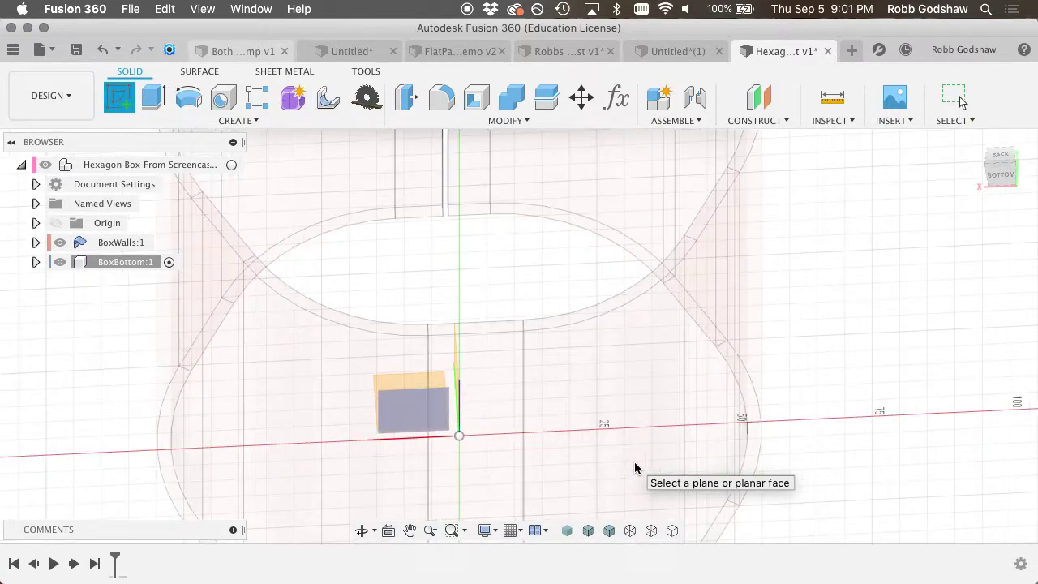
pyautogui.click(644, 261)
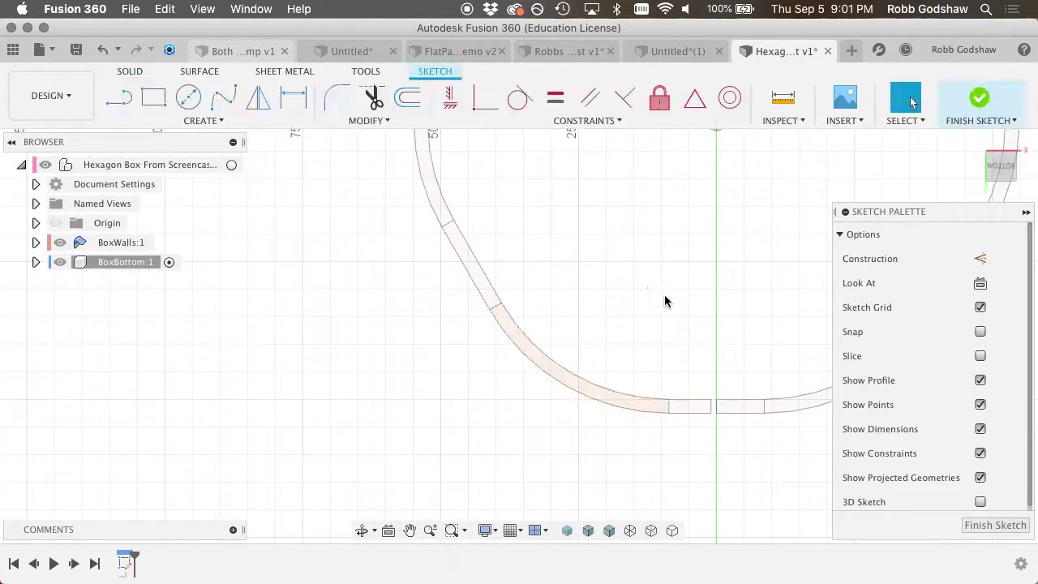
pyautogui.keyDown('shift'); pyautogui.scroll(-5, 661, 303); pyautogui.keyUp('shift')
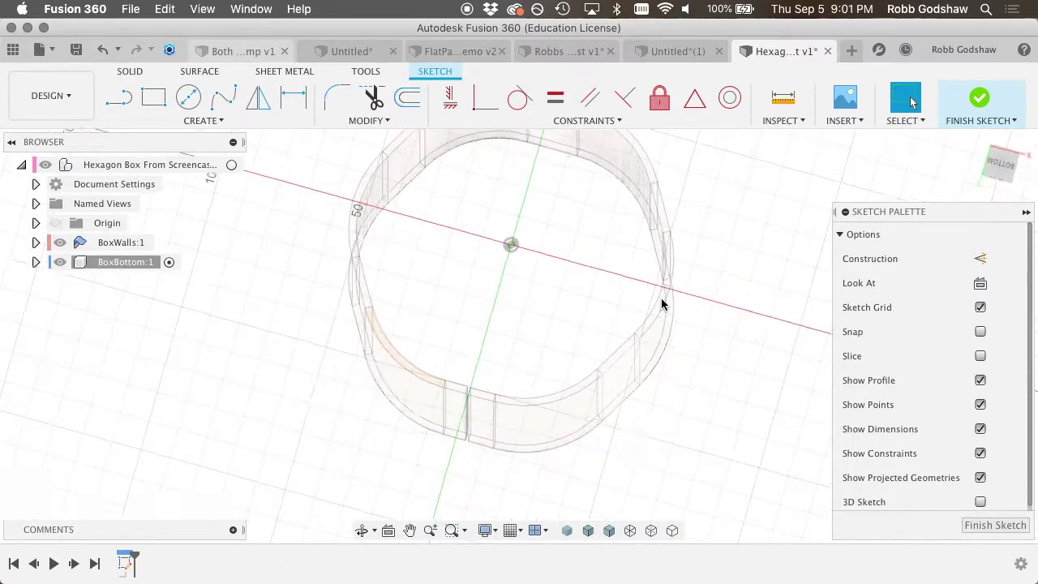
pyautogui.click(241, 123)
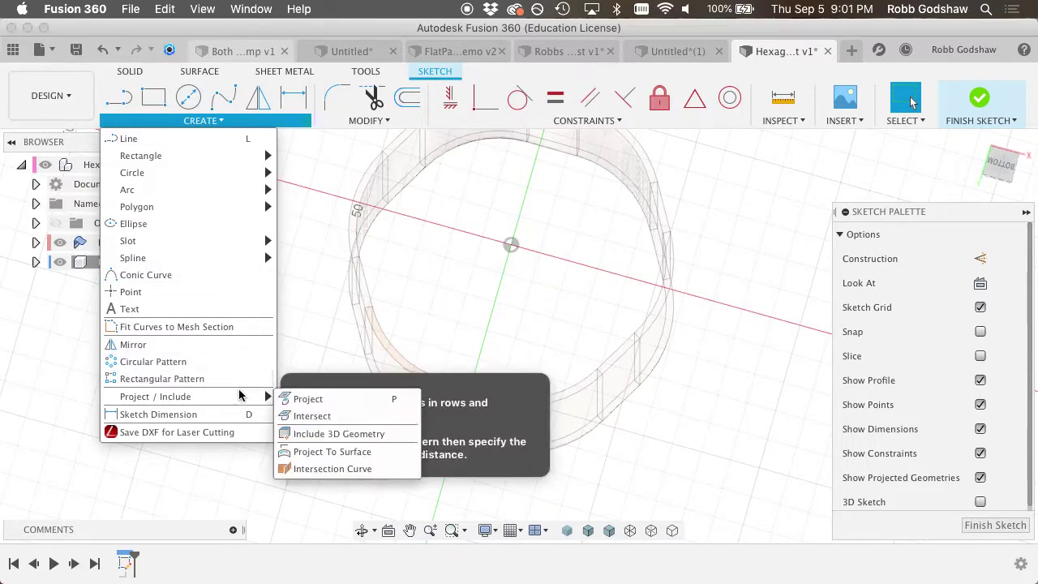
pyautogui.moveTo(243, 397)
pyautogui.click(307, 398)
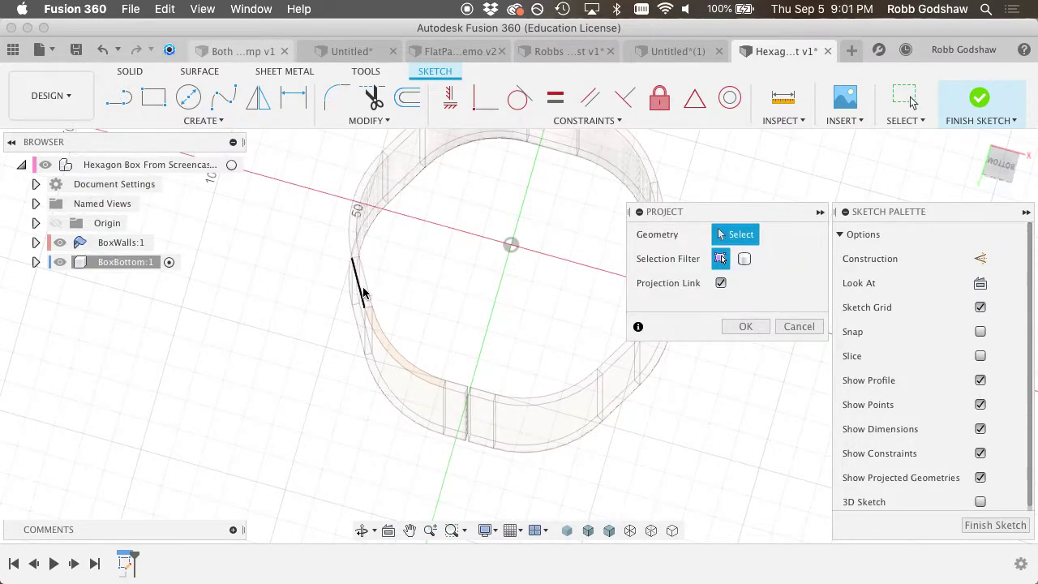
pyautogui.keyDown('shift'); pyautogui.moveTo(357, 275); pyautogui.dragTo(699, 213, button='middle'); pyautogui.keyUp('shift')
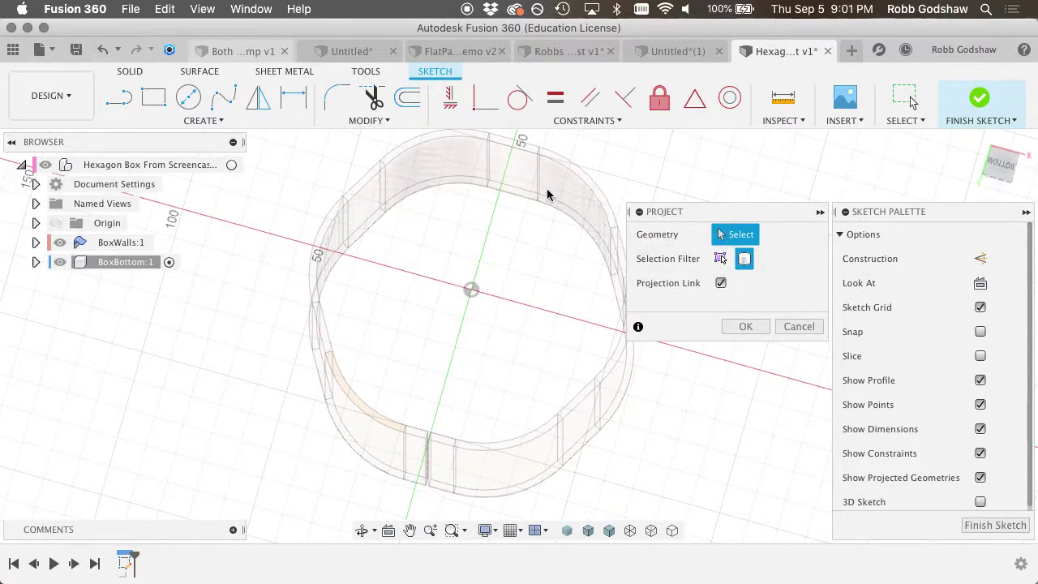
pyautogui.click(780, 327)
# Intersect Body1 of BoxWalls with the sketch plane to bring the wall outline into the BoxBottom sketch, with projection link on.
pyautogui.click(203, 120)
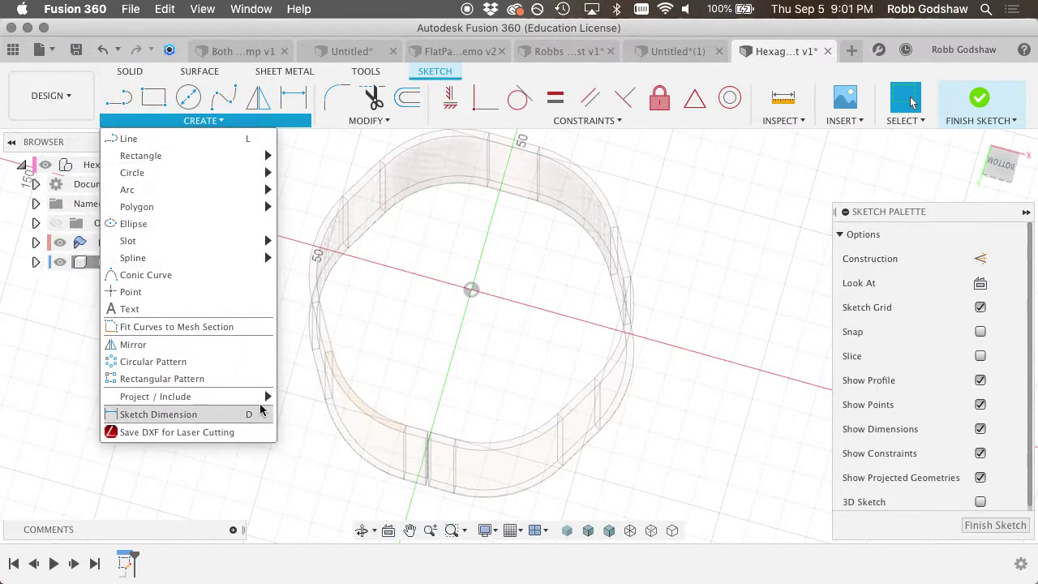
pyautogui.moveTo(264, 397)
pyautogui.click(294, 415)
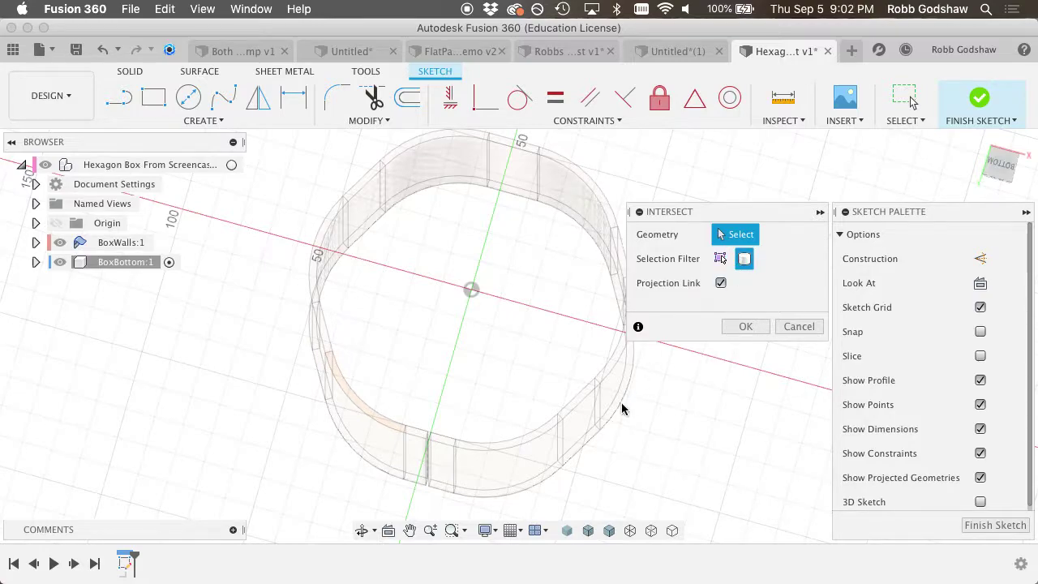
pyautogui.click(35, 262)
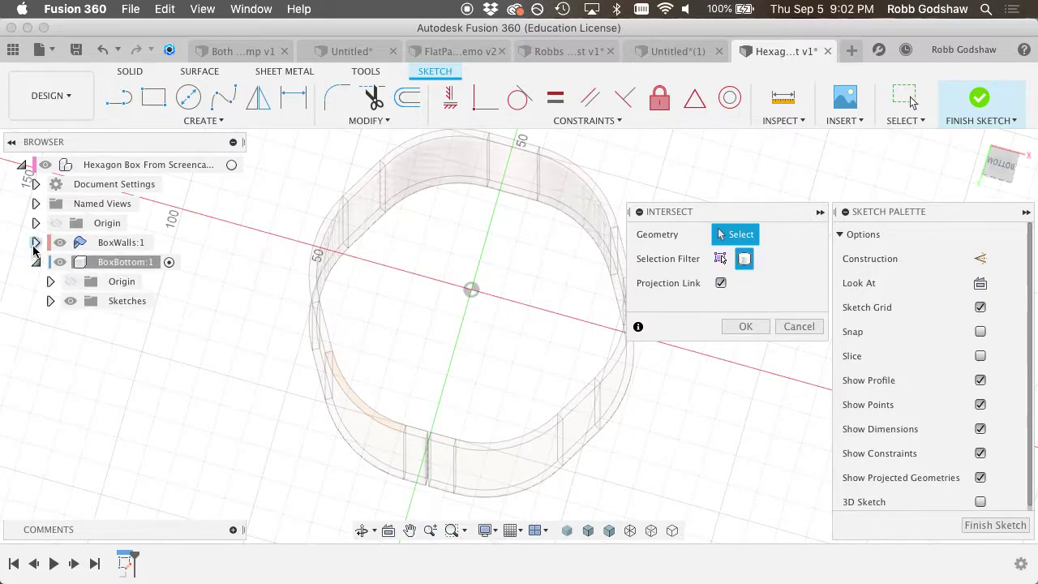
pyautogui.click(36, 242)
pyautogui.click(50, 320)
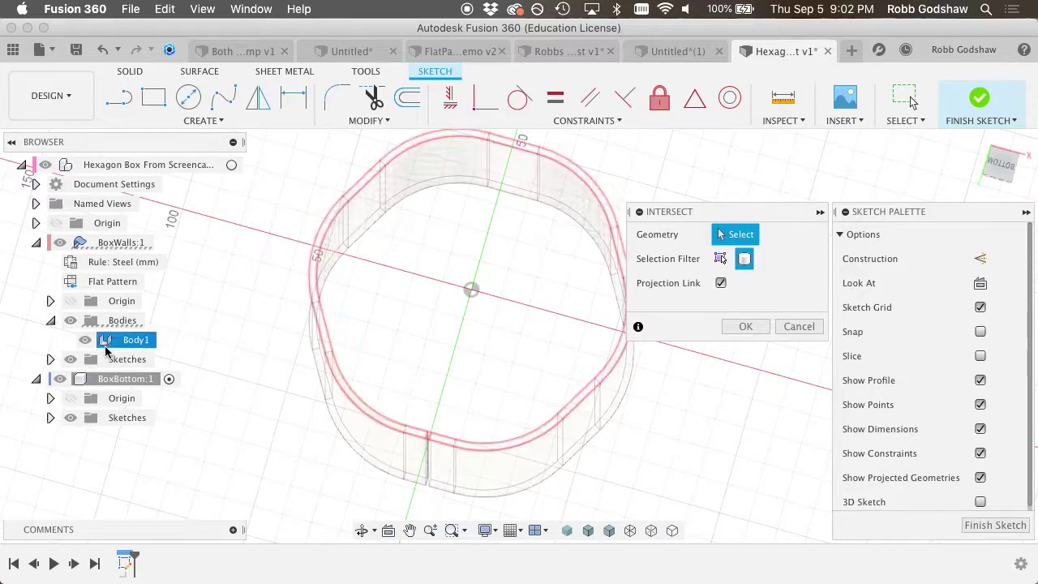
pyautogui.click(113, 340)
pyautogui.click(739, 327)
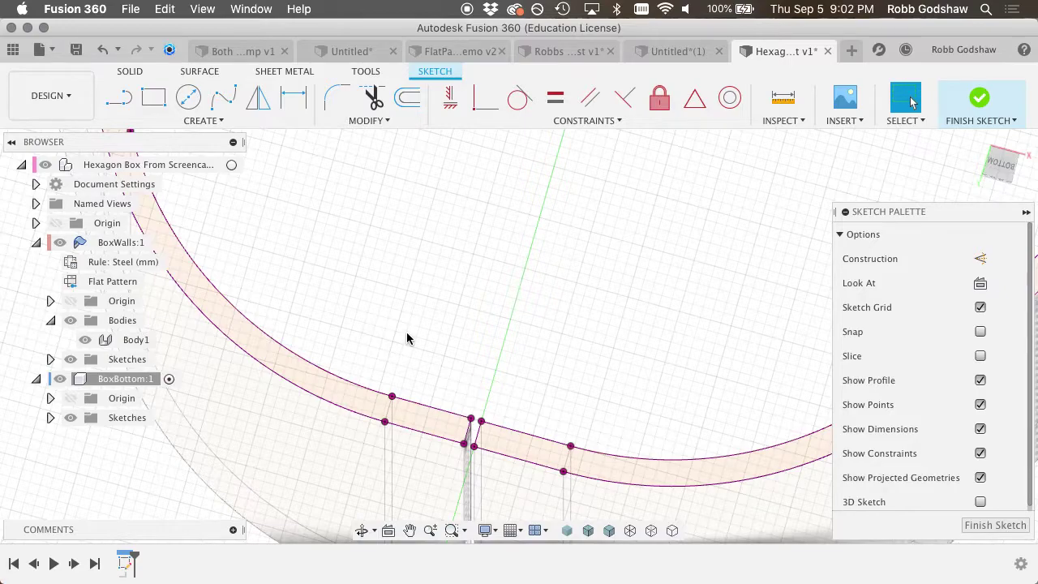
# Undo the sketch with the intersected outline and start a new BoxBottom sketch on the bottom rim face of the walls.
pyautogui.press('super+z')
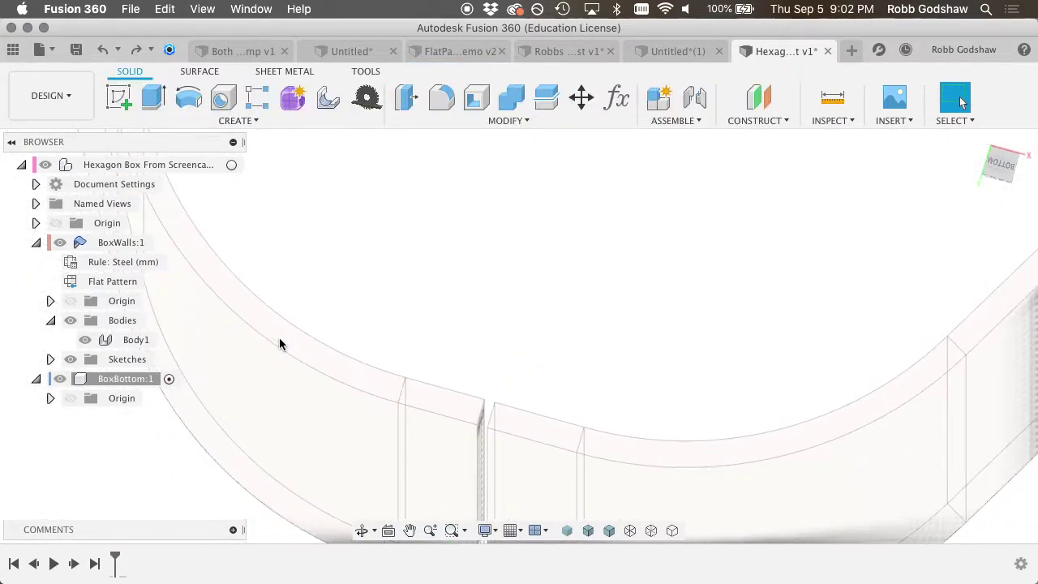
pyautogui.click(125, 109)
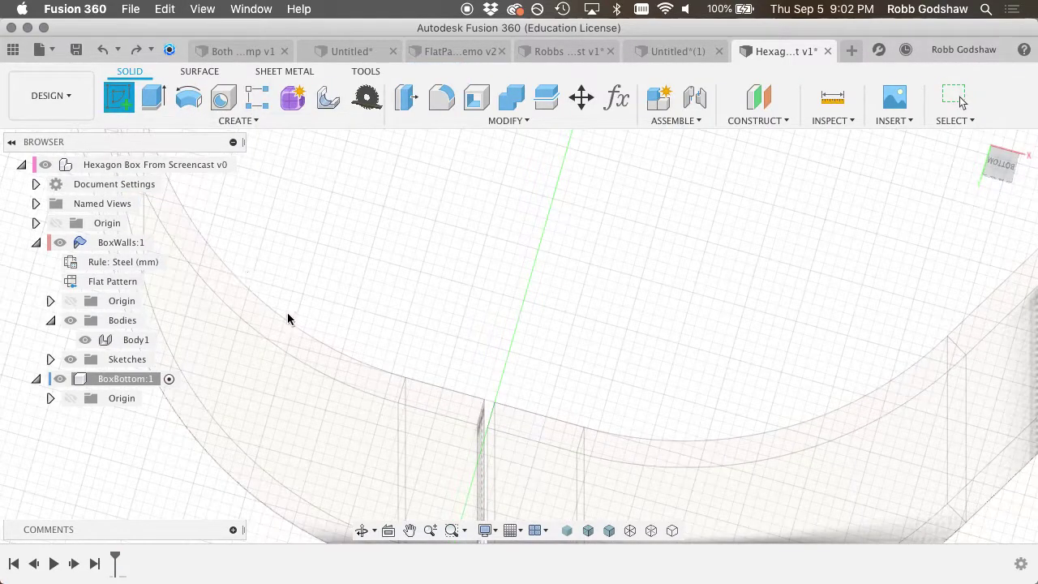
pyautogui.click(352, 348)
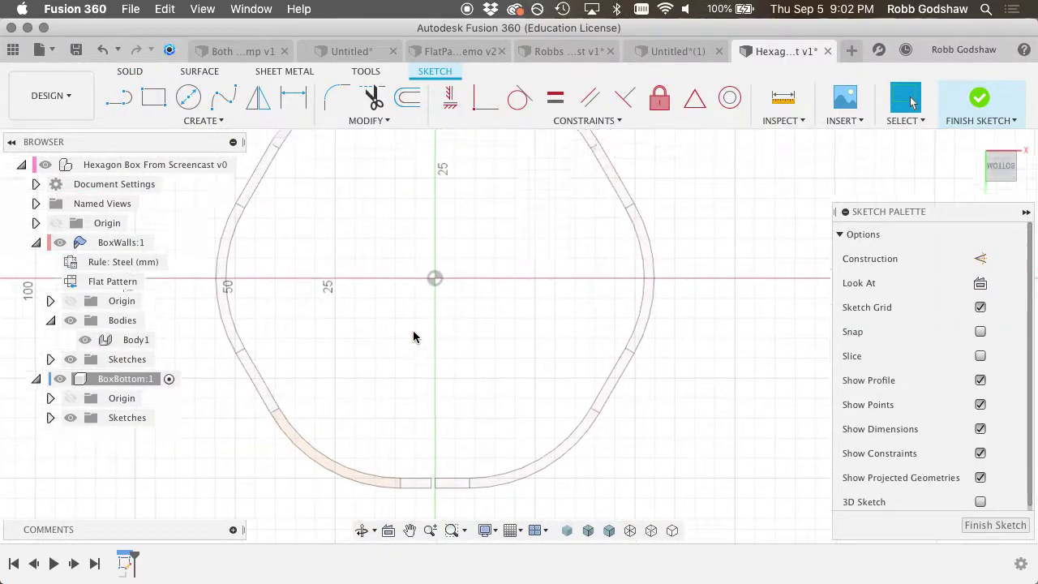
# Project Body1 of BoxWalls into the BoxBottom sketch using the body selection filter, with projection link on.
pyautogui.click(203, 120)
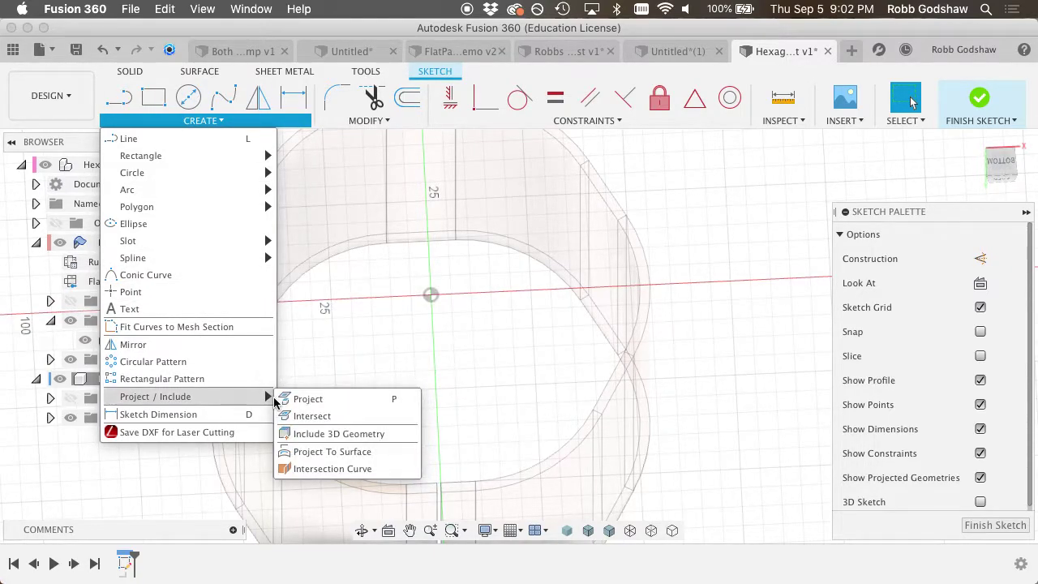
pyautogui.click(287, 401)
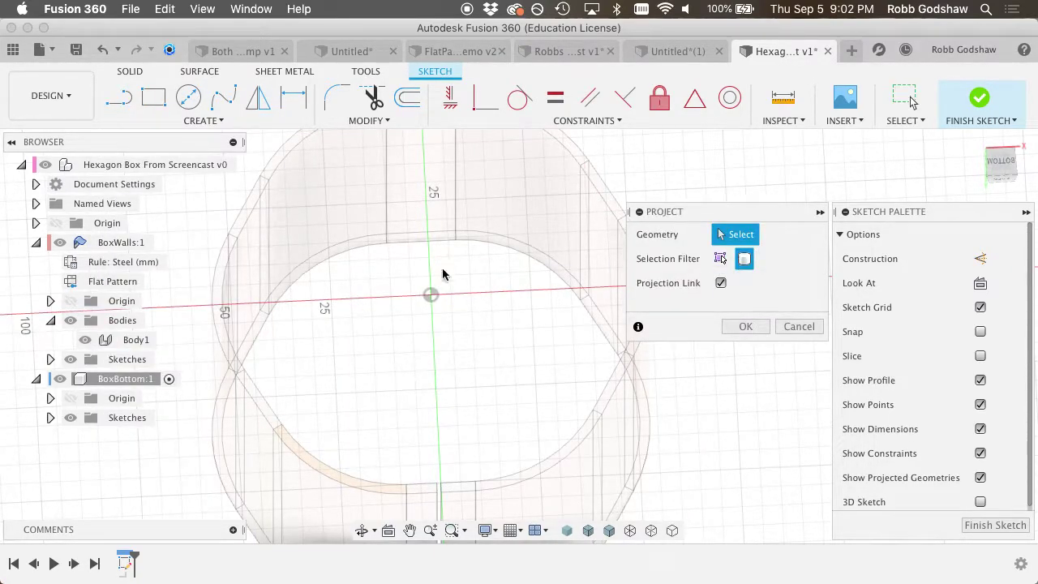
pyautogui.click(105, 339)
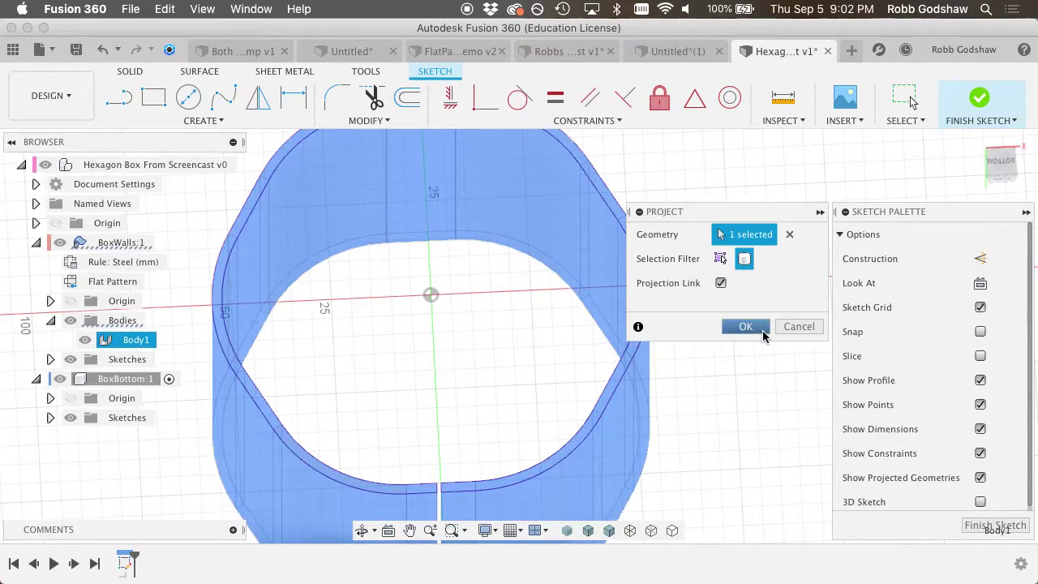
pyautogui.click(745, 327)
# Bridge the wall seam's inner and outer corners with lines about 0.5 mm long to close the outline, and finish the sketch.
pyautogui.scroll(2, 433, 456)
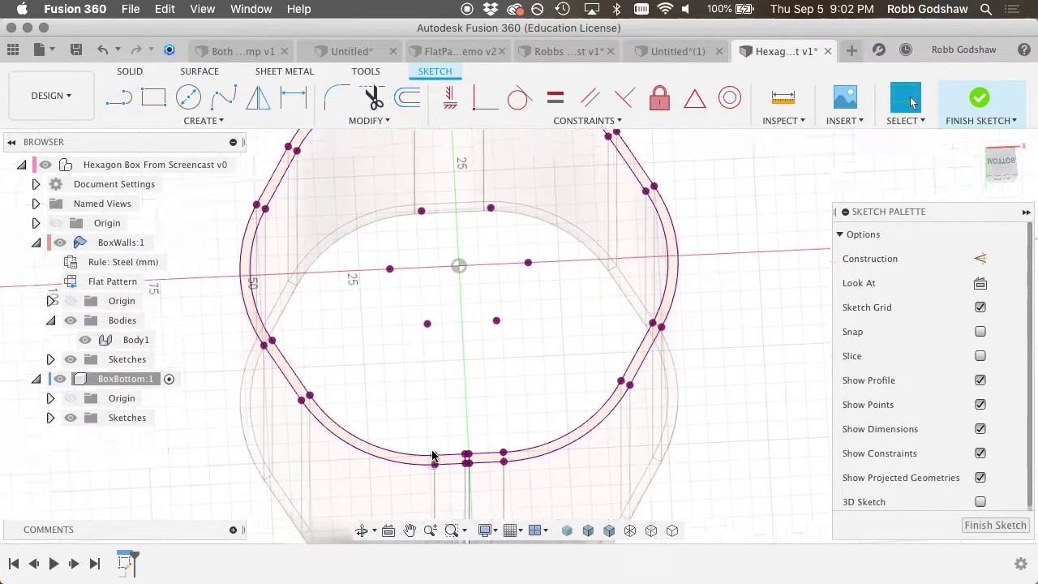
pyautogui.click(1002, 167)
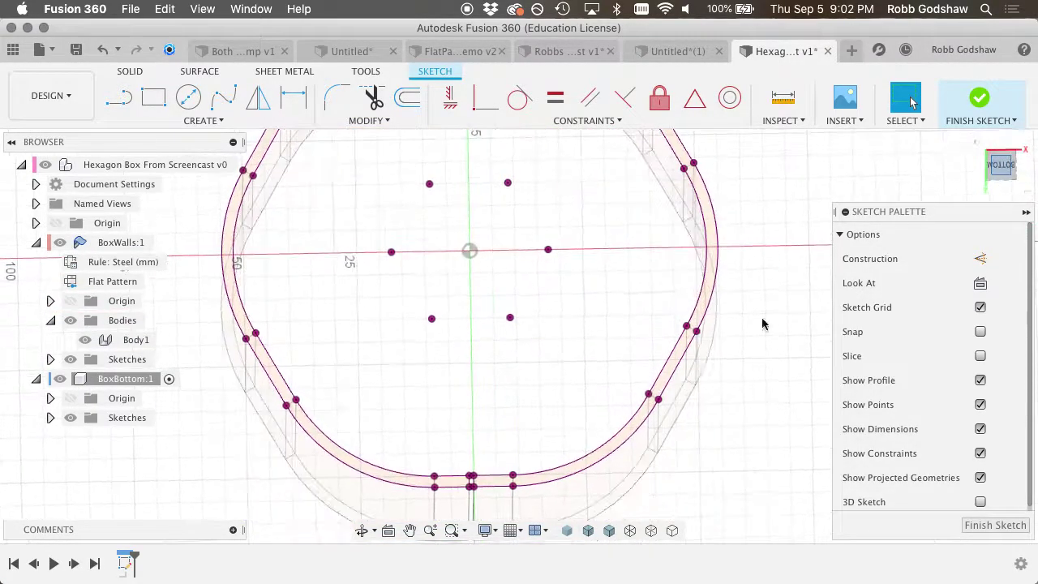
pyautogui.scroll(5, 514, 458)
pyautogui.scroll(-3, 514, 457)
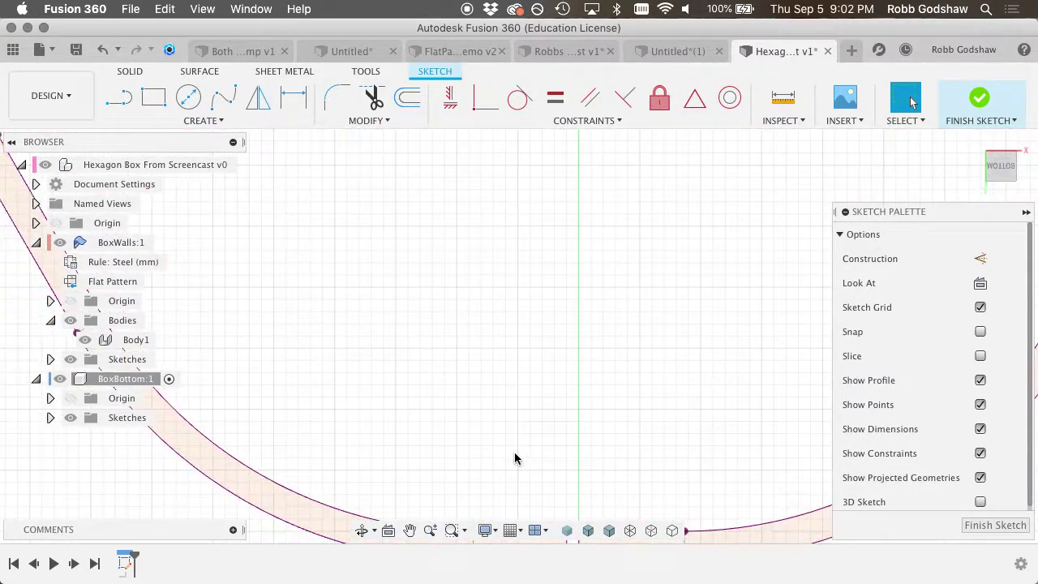
pyautogui.scroll(5, 514, 457)
pyautogui.moveTo(510, 441); pyautogui.dragTo(458, 396, button='middle')
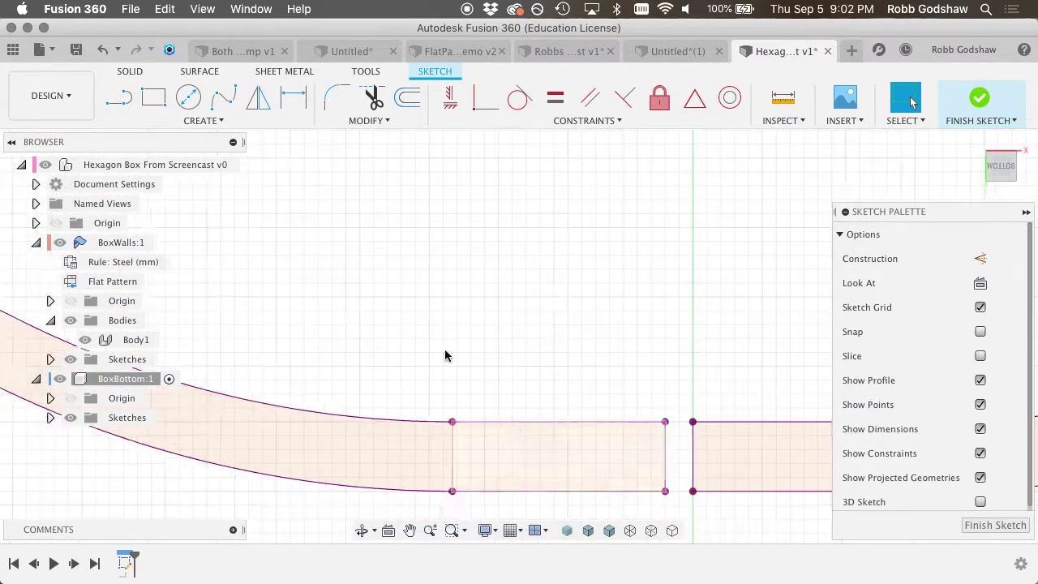
pyautogui.click(693, 422)
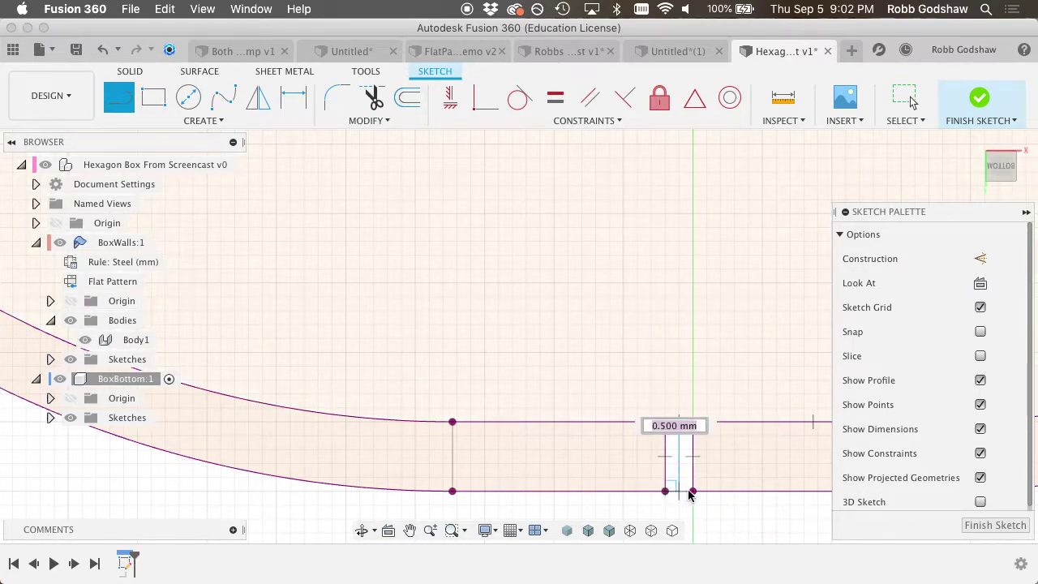
pyautogui.scroll(-10, 701, 308)
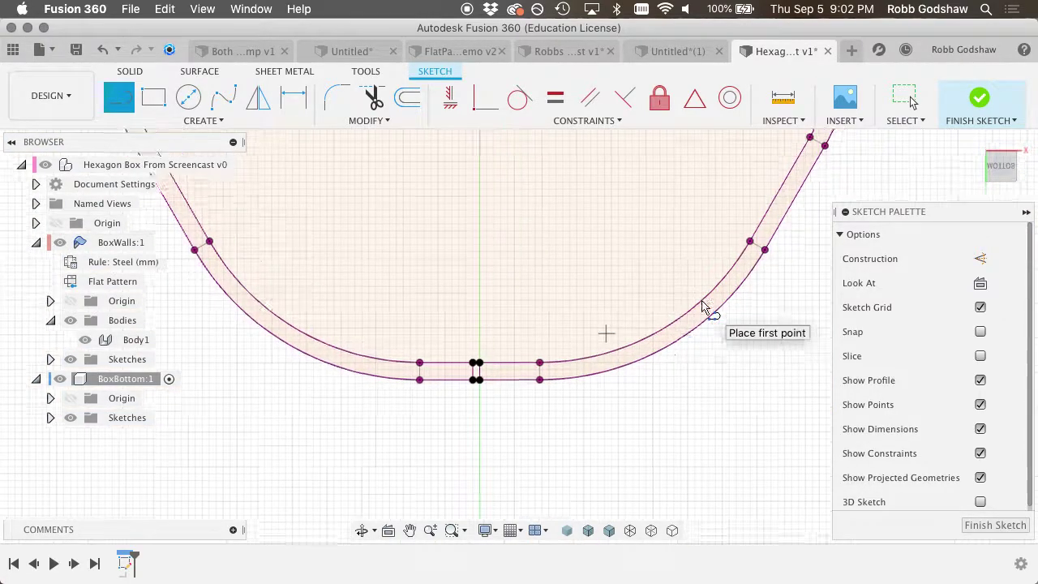
pyautogui.keyDown('shift'); pyautogui.scroll(10, 703, 308); pyautogui.keyUp('shift')
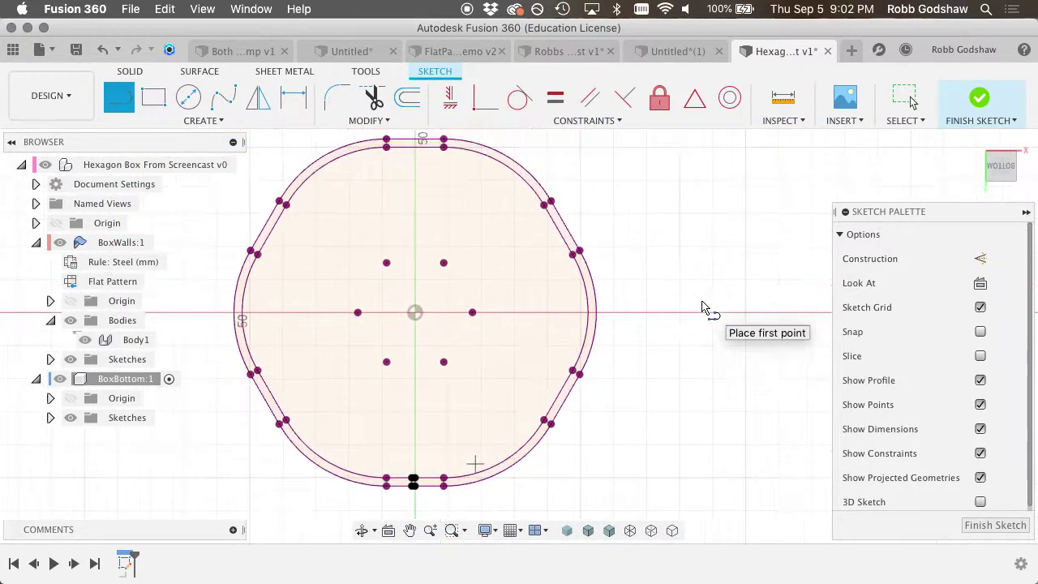
pyautogui.click(979, 98)
# Extrude the profile inside the walls by -3 mm into the box as a new body.
pyautogui.click(155, 98)
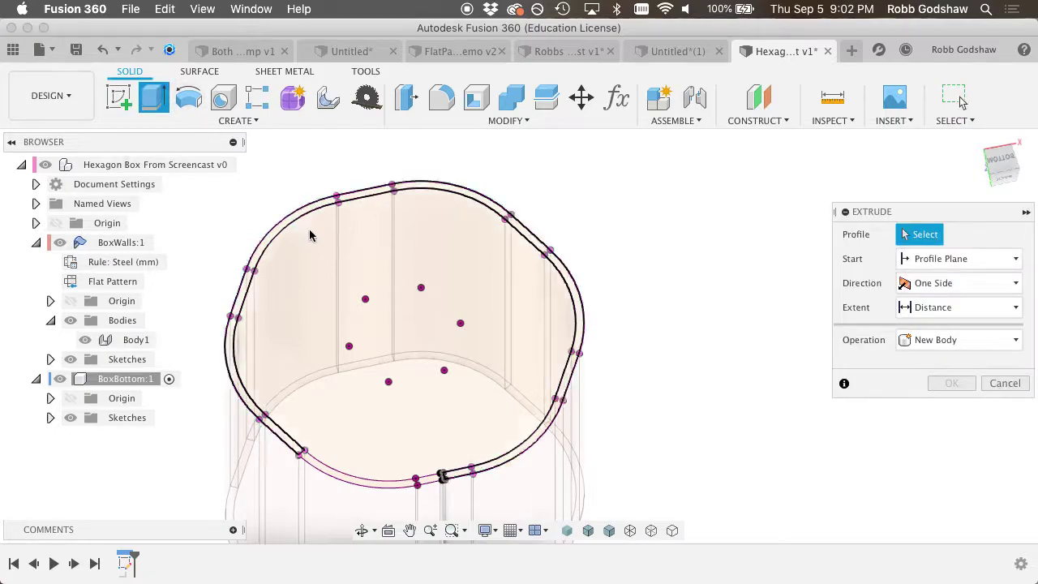
pyautogui.click(398, 294)
pyautogui.moveTo(406, 332)
pyautogui.mouseDown()
pyautogui.moveTo(403, 395)
pyautogui.moveTo(405, 371)
pyautogui.mouseUp()
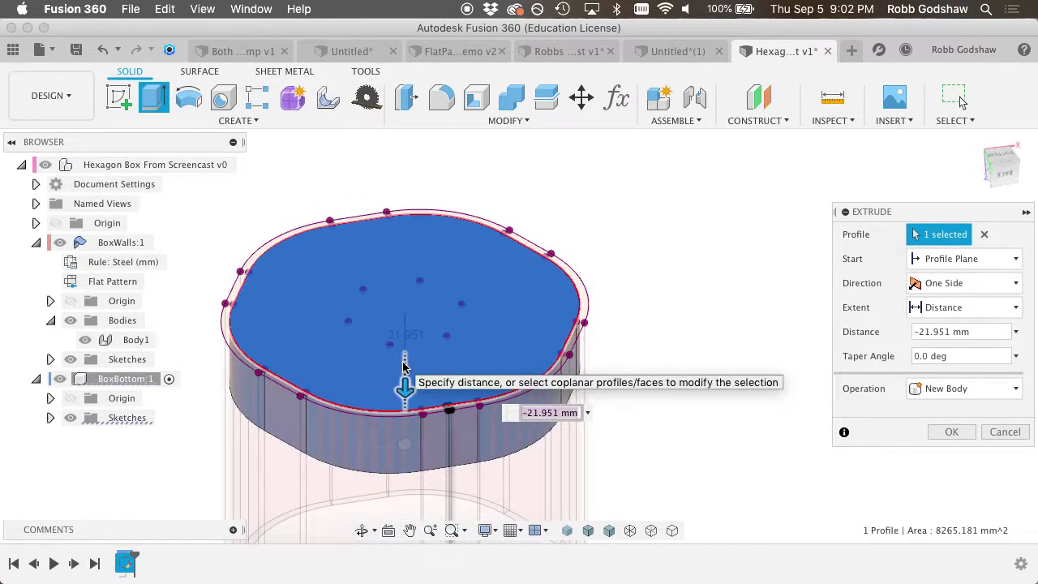
pyautogui.write('Tho')
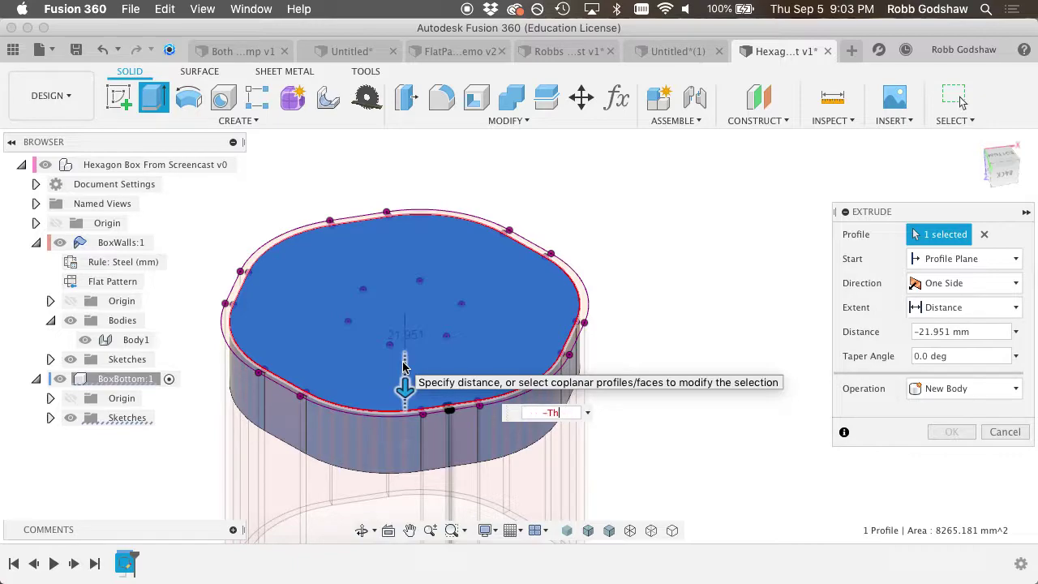
pyautogui.press('BackSpace')
pyautogui.press('BackSpace')
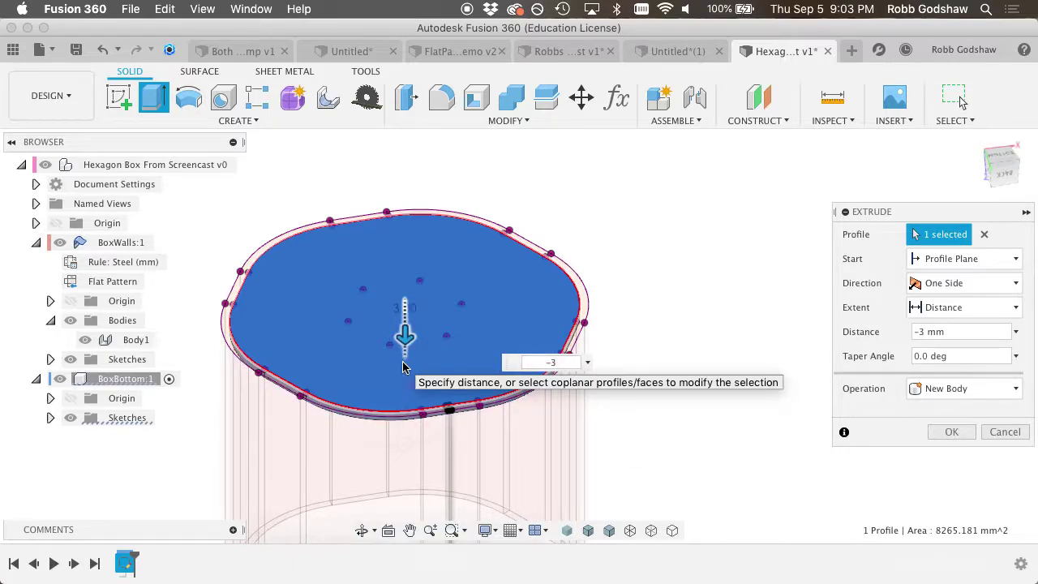
pyautogui.press('Return')
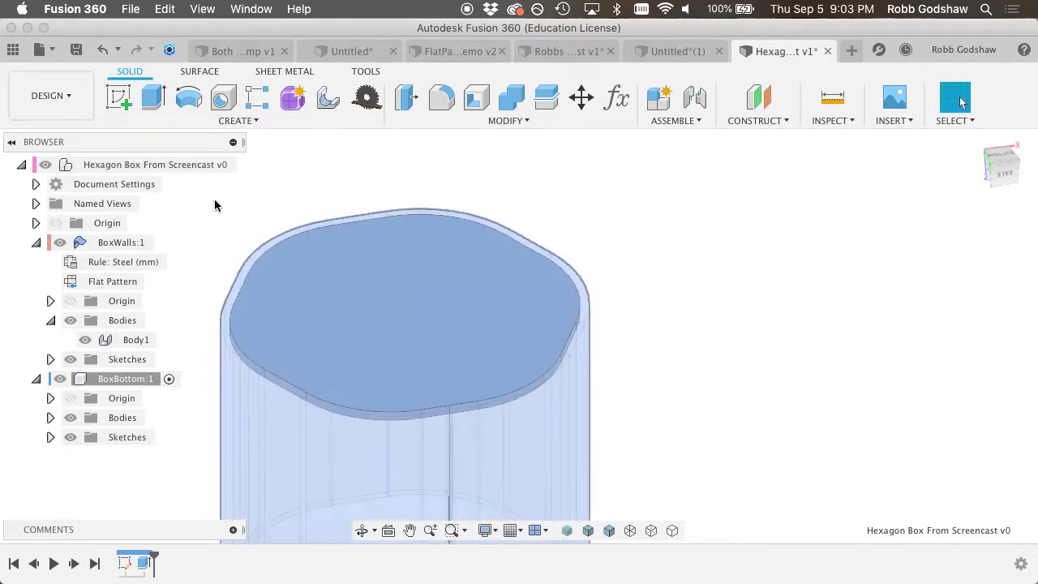
# Create an empty, activated, non-sheet-metal component named Bottom2 under the top-level component.
pyautogui.click(236, 120)
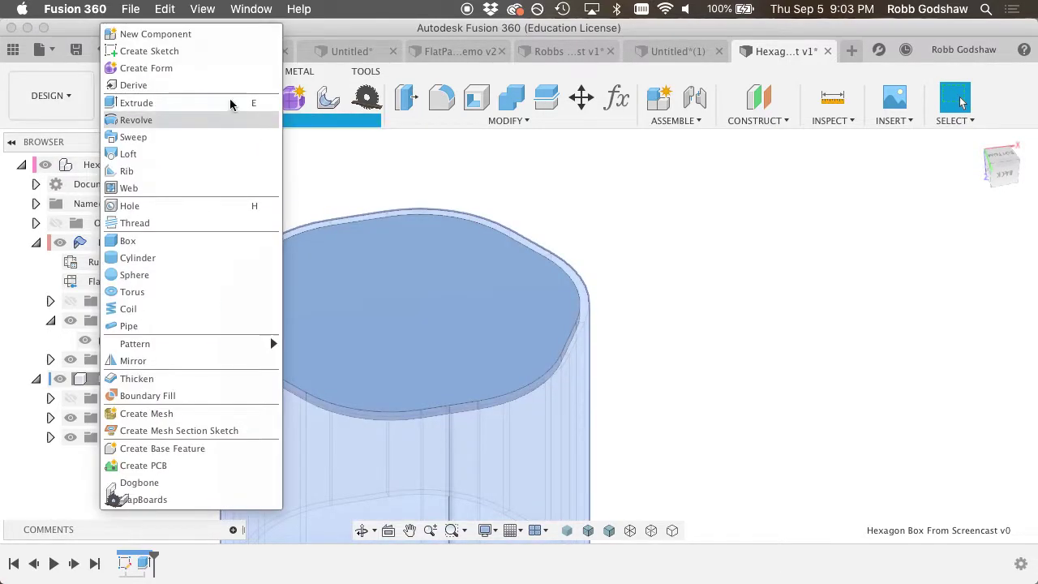
pyautogui.click(162, 35)
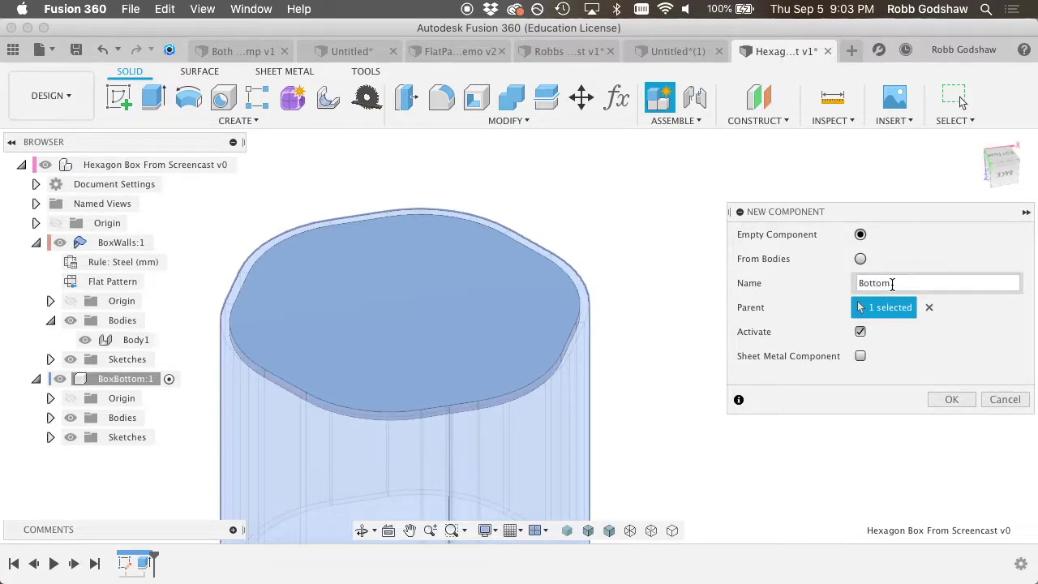
pyautogui.write('Bottom2')
pyautogui.press('Return')
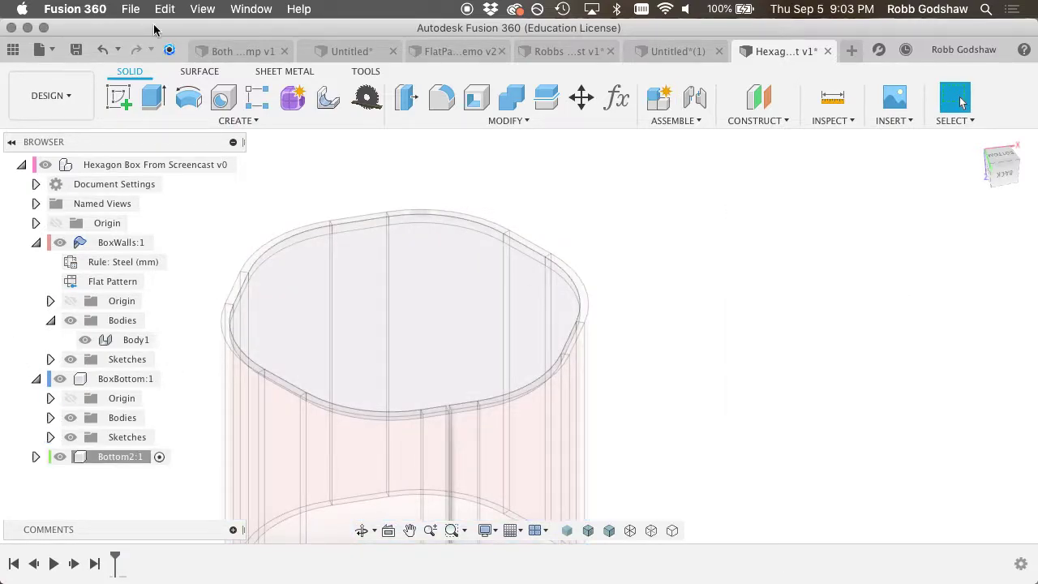
# Show BoxBottom's Sketch1 and extrude all its profiles, including the wall ring and seam gap, 3 mm outward as a new body in Bottom2.
pyautogui.click(153, 95)
pyautogui.click(50, 437)
pyautogui.click(84, 458)
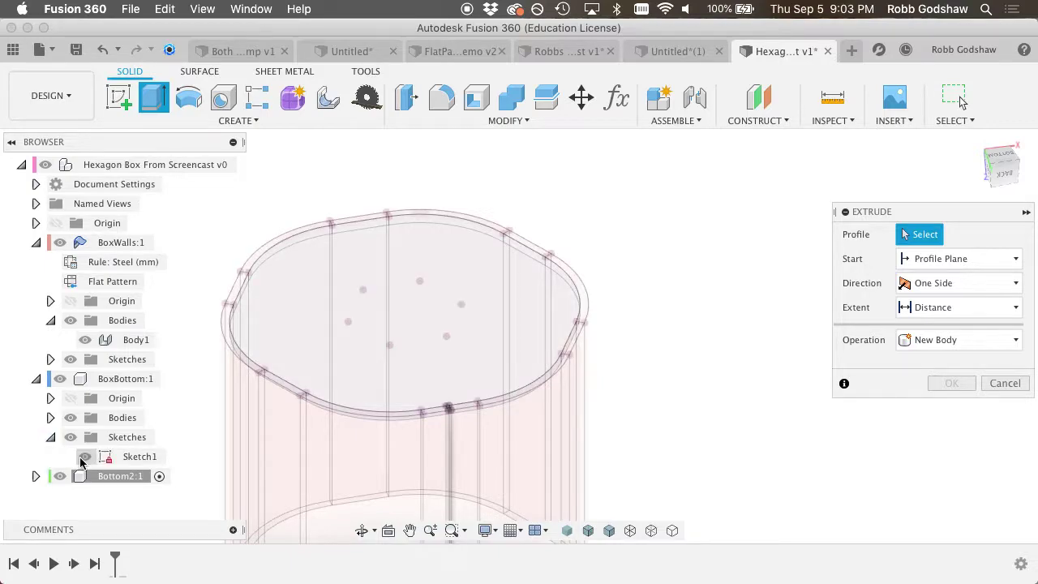
pyautogui.click(261, 253)
pyautogui.click(309, 393)
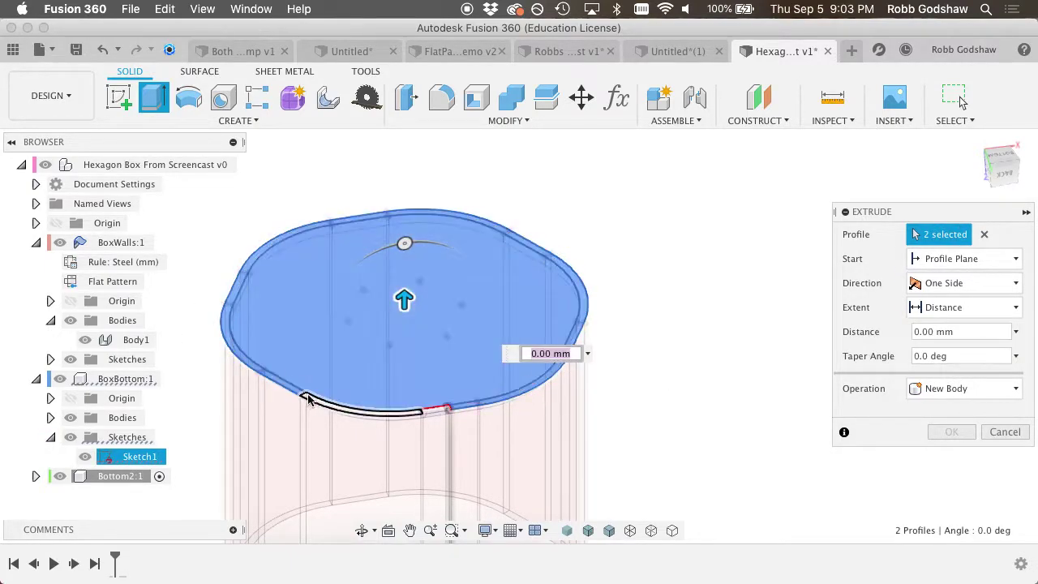
pyautogui.click(312, 404)
pyautogui.click(434, 412)
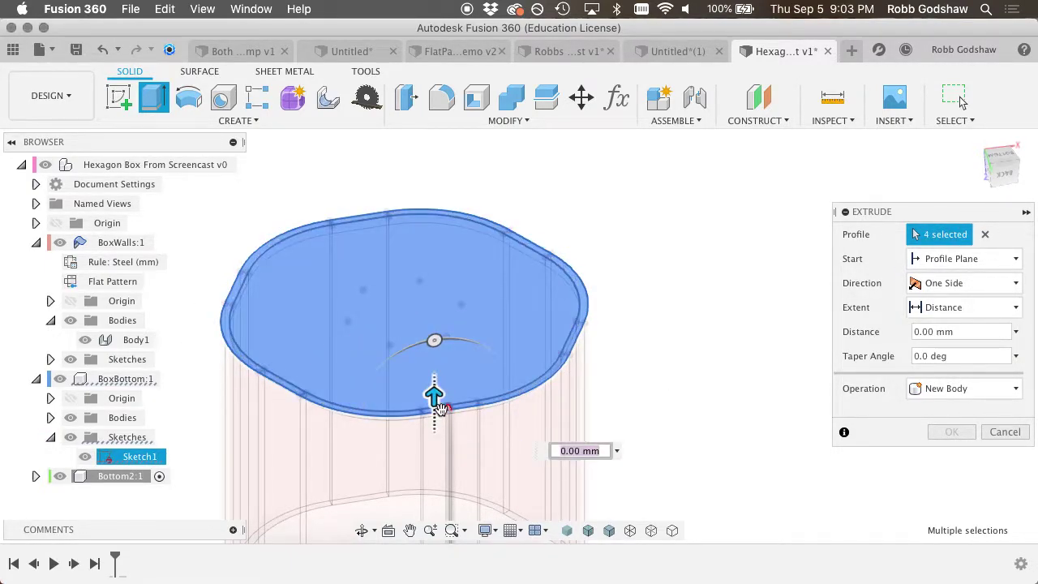
pyautogui.moveTo(441, 408); pyautogui.dragTo(451, 413)
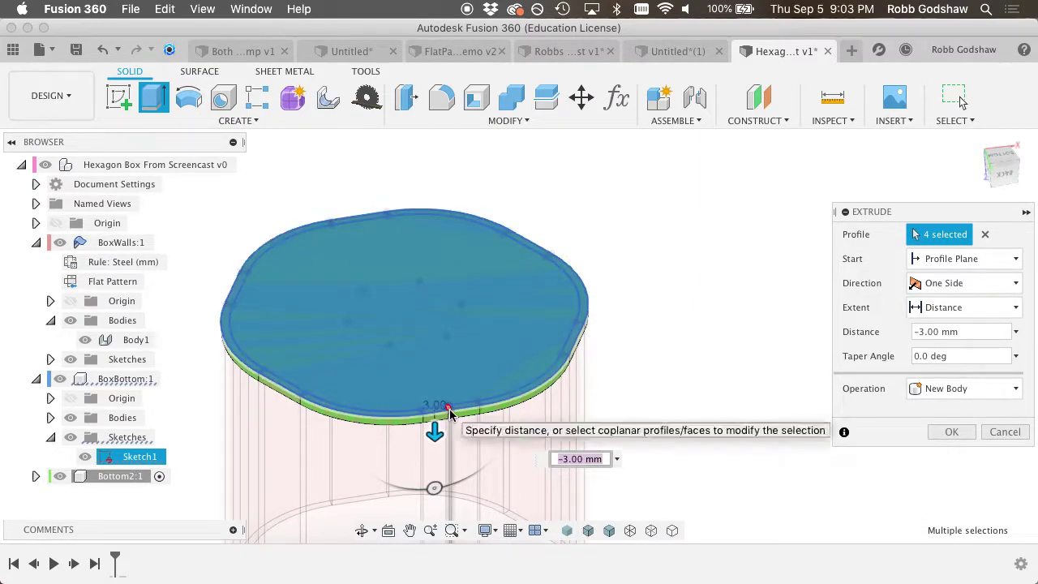
pyautogui.scroll(5, 450, 413)
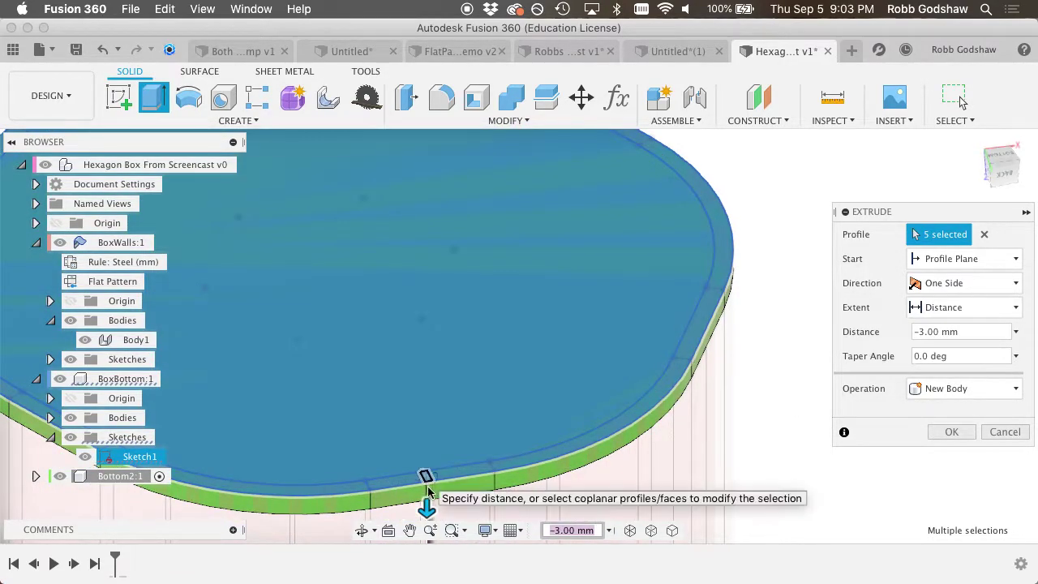
pyautogui.click(425, 480)
pyautogui.moveTo(424, 493); pyautogui.dragTo(426, 403)
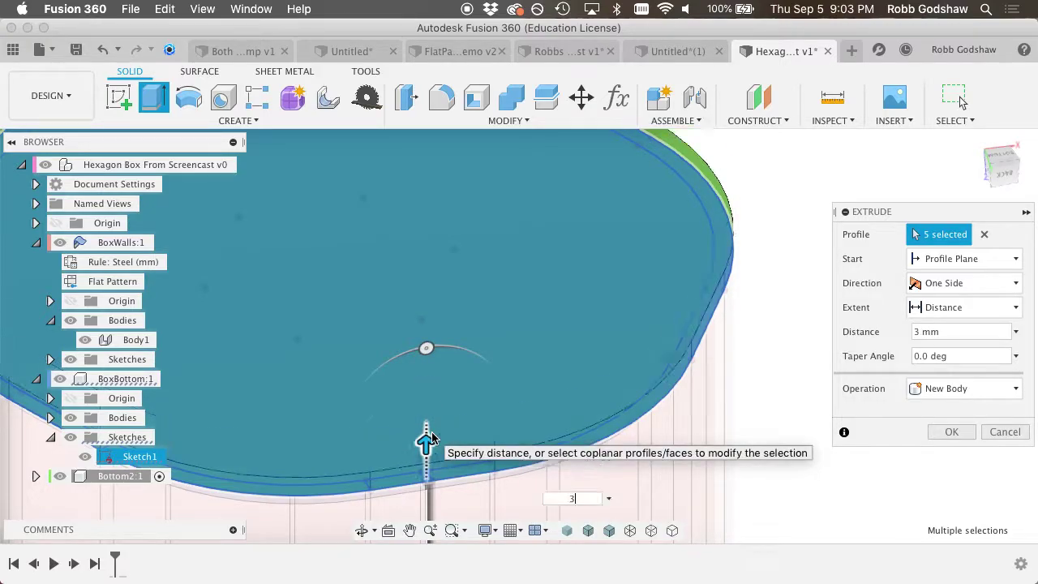
pyautogui.press('Return')
# Create a section analysis from a flat outer wall face, moving the cutting plane inward through the box.
pyautogui.keyDown('shift'); pyautogui.scroll(5, 589, 453); pyautogui.keyUp('shift')
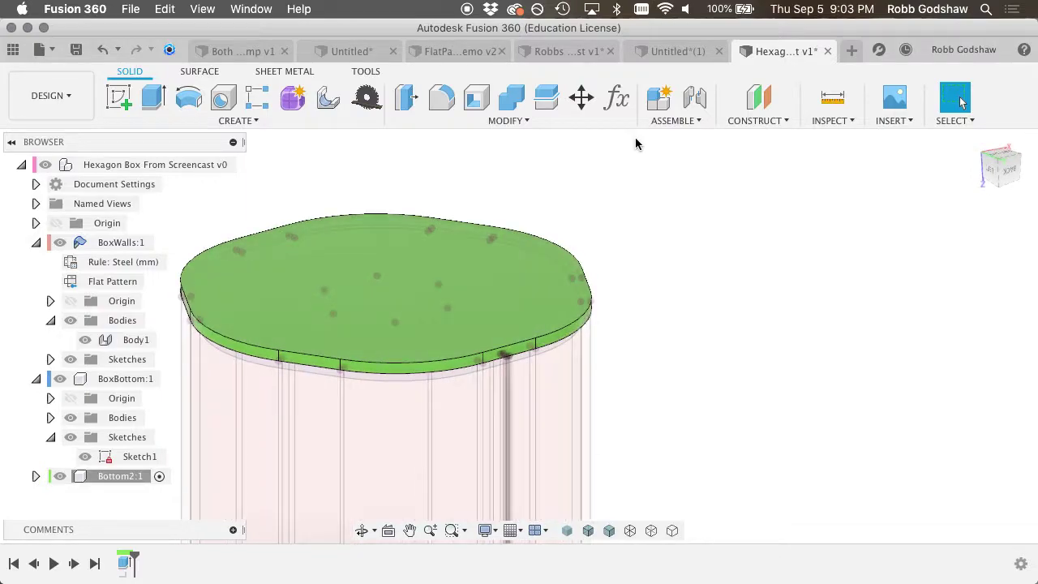
pyautogui.click(740, 121)
pyautogui.click(833, 120)
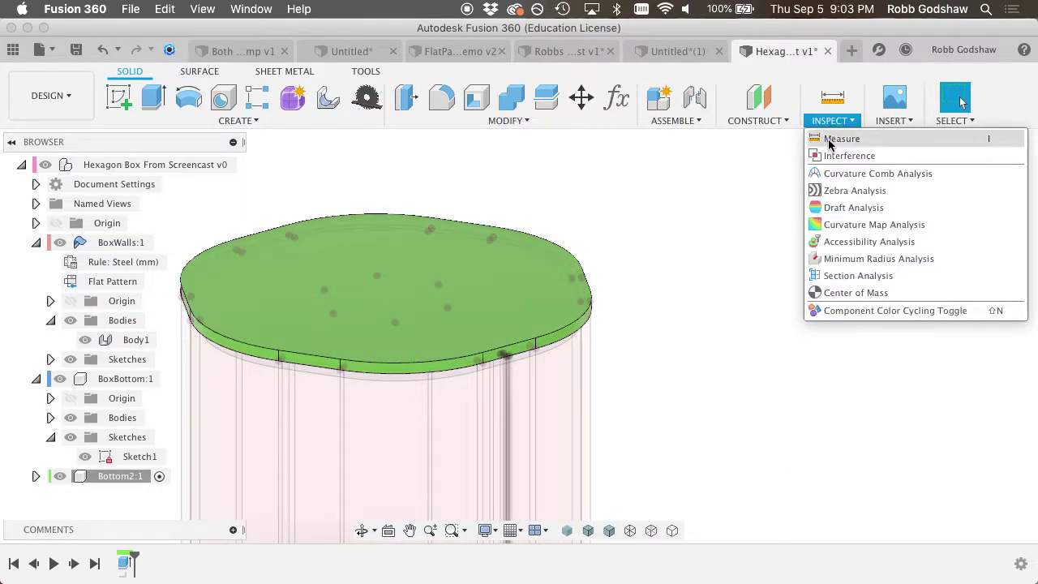
pyautogui.click(851, 273)
pyautogui.click(331, 452)
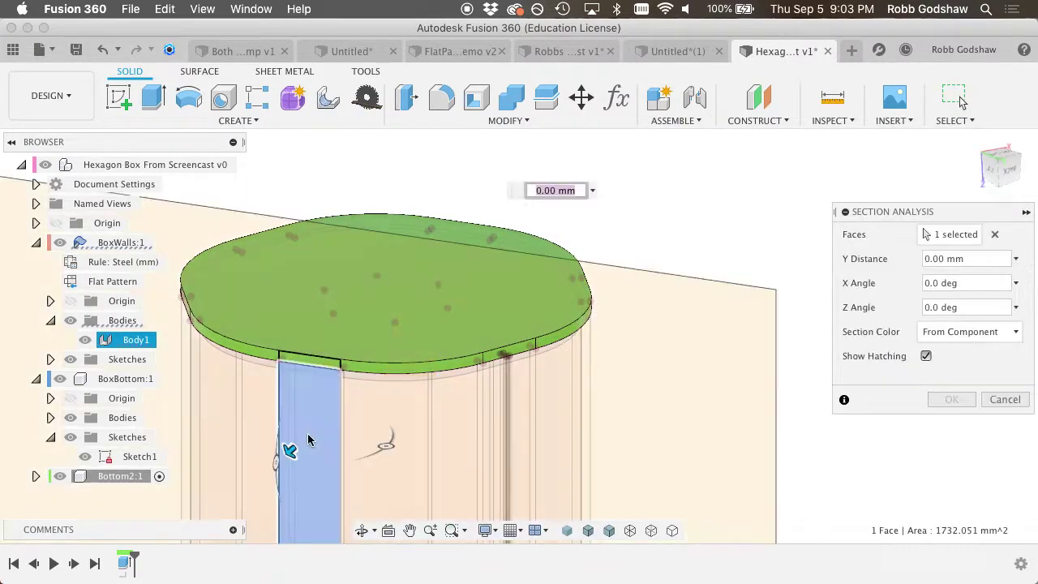
pyautogui.moveTo(290, 447); pyautogui.dragTo(386, 405)
pyautogui.click(966, 403)
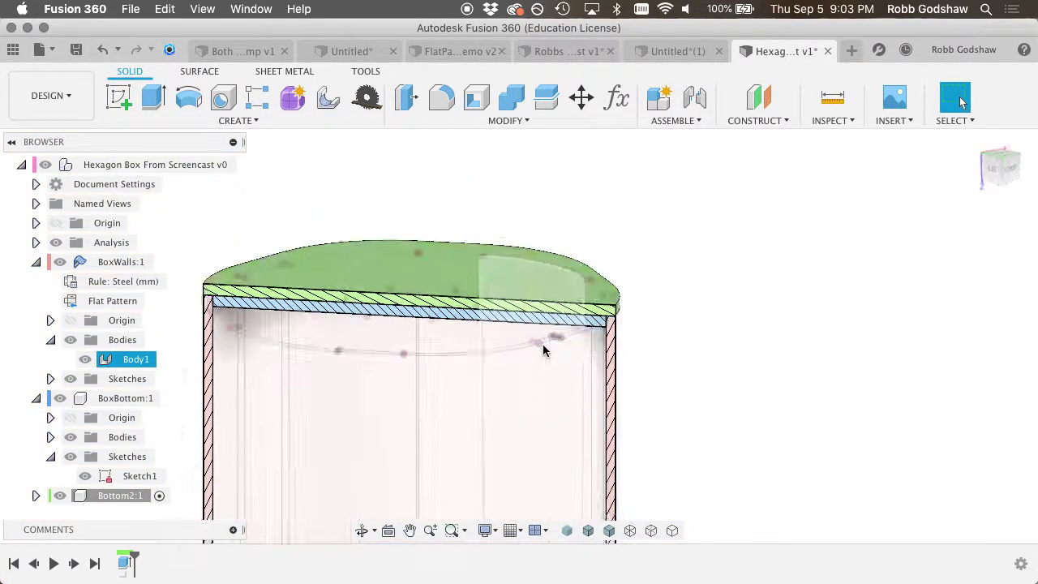
# Activate the top-level component, hide BoxBottom's Sketch1 and inspect how both bottom plates fit the walls in section.
pyautogui.click(230, 166)
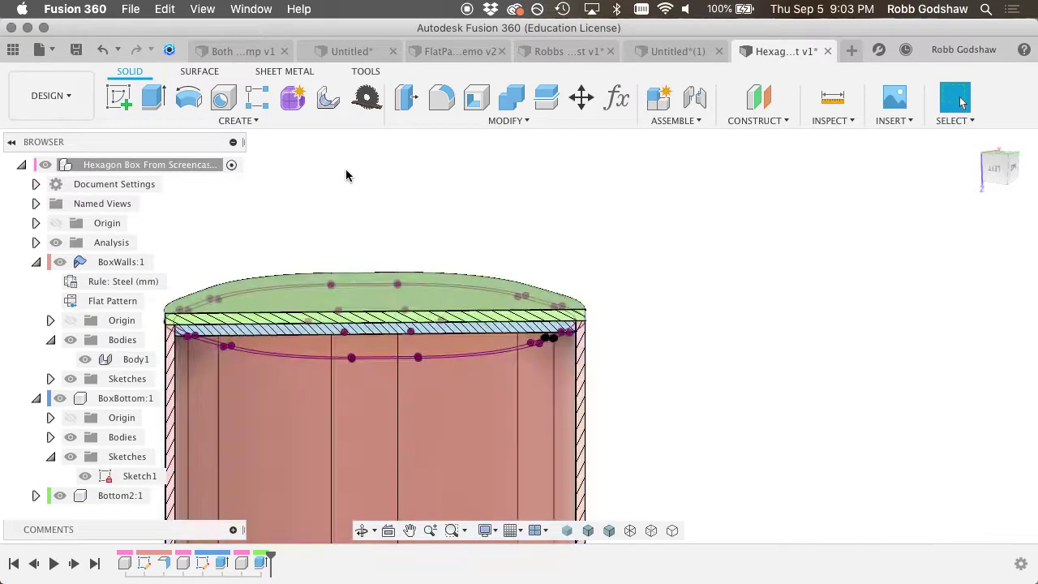
pyautogui.click(85, 476)
pyautogui.hscroll(-5, 444, 211)
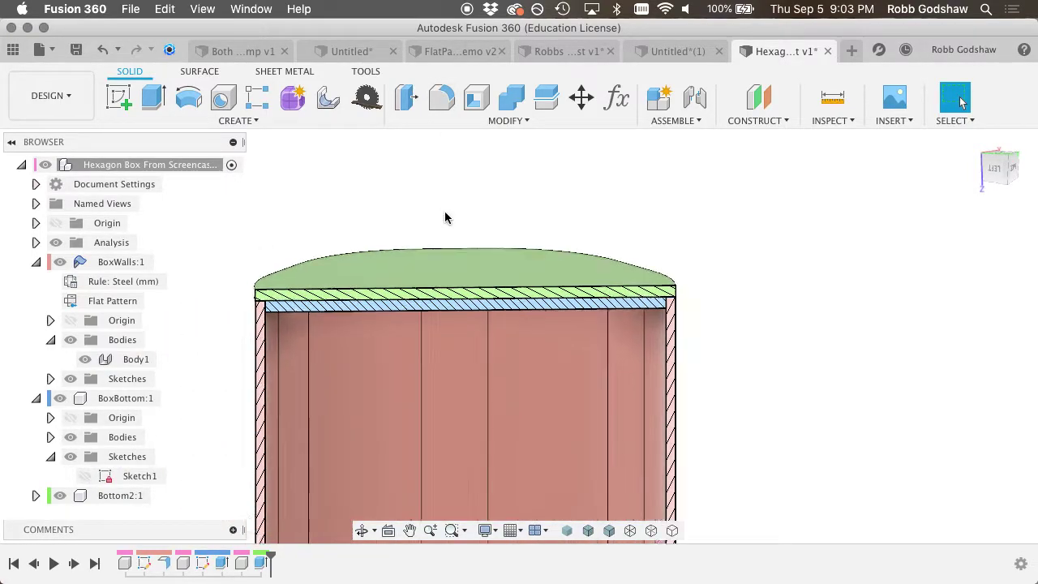
pyautogui.keyDown('shift'); pyautogui.hscroll(10, 444, 214); pyautogui.keyUp('shift')
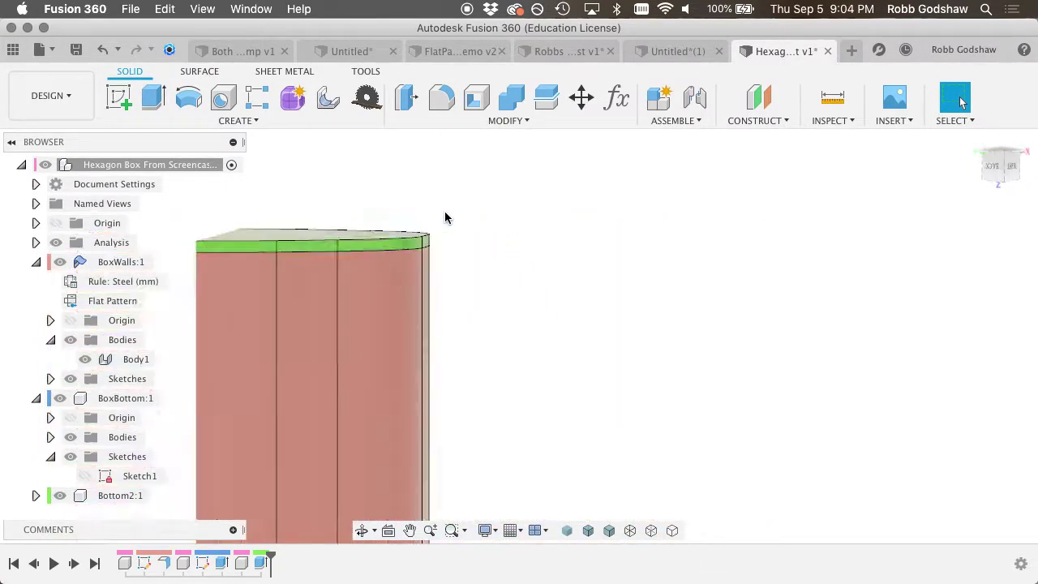
pyautogui.keyDown('shift'); pyautogui.hscroll(-10, 445, 213); pyautogui.keyUp('shift')
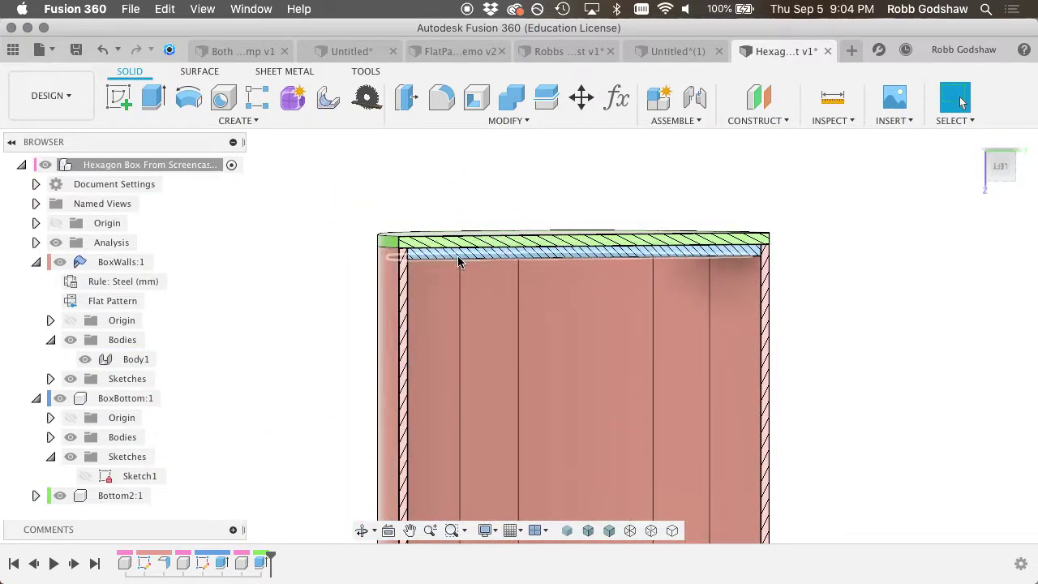
# Activate Bottom2, create a sketch on the outer face of its plate and finish it with the plate's outline.
pyautogui.click(468, 244)
pyautogui.keyDown('shift'); pyautogui.scroll(10, 600, 183); pyautogui.keyUp('shift')
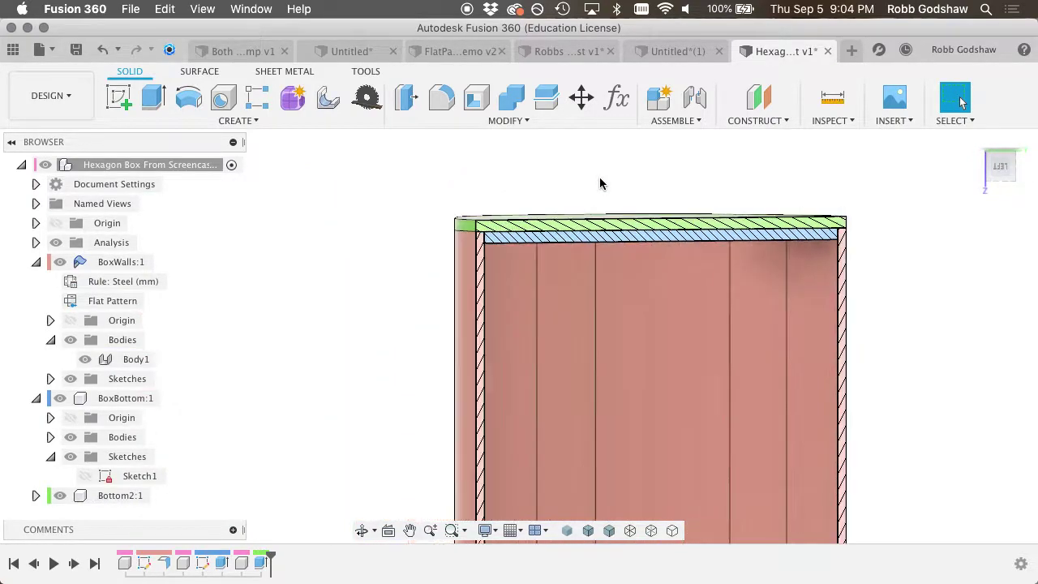
pyautogui.keyDown('shift'); pyautogui.scroll(-10, 600, 183); pyautogui.keyUp('shift')
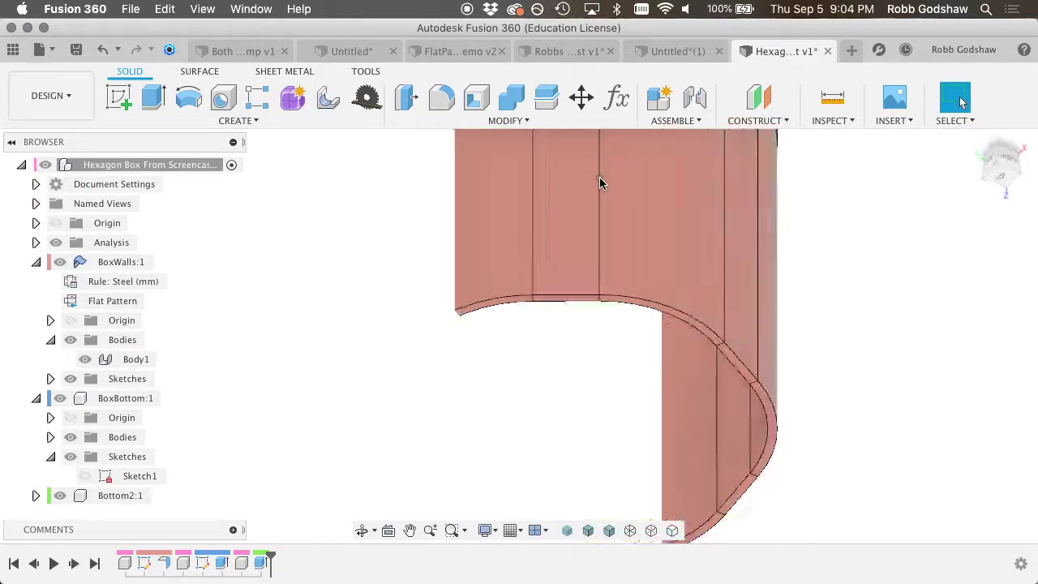
pyautogui.keyDown('shift'); pyautogui.scroll(8, 600, 181); pyautogui.keyUp('shift')
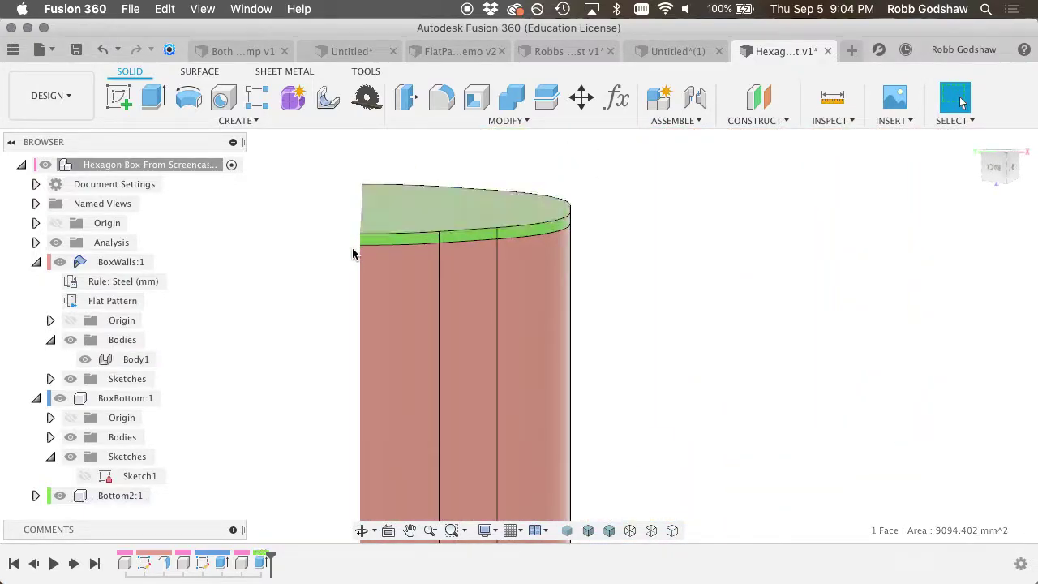
pyautogui.click(445, 193)
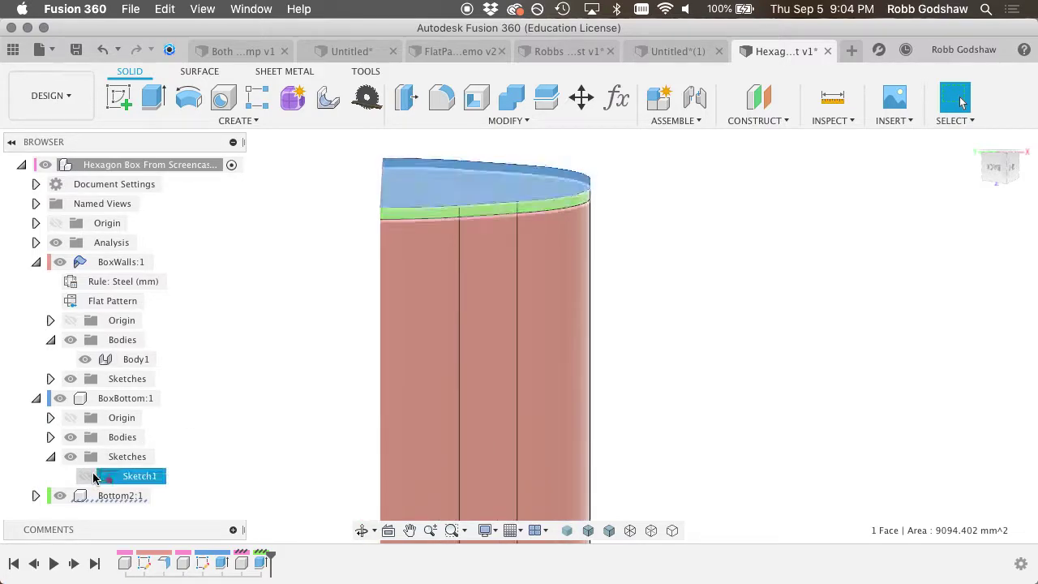
pyautogui.click(36, 495)
pyautogui.click(159, 476)
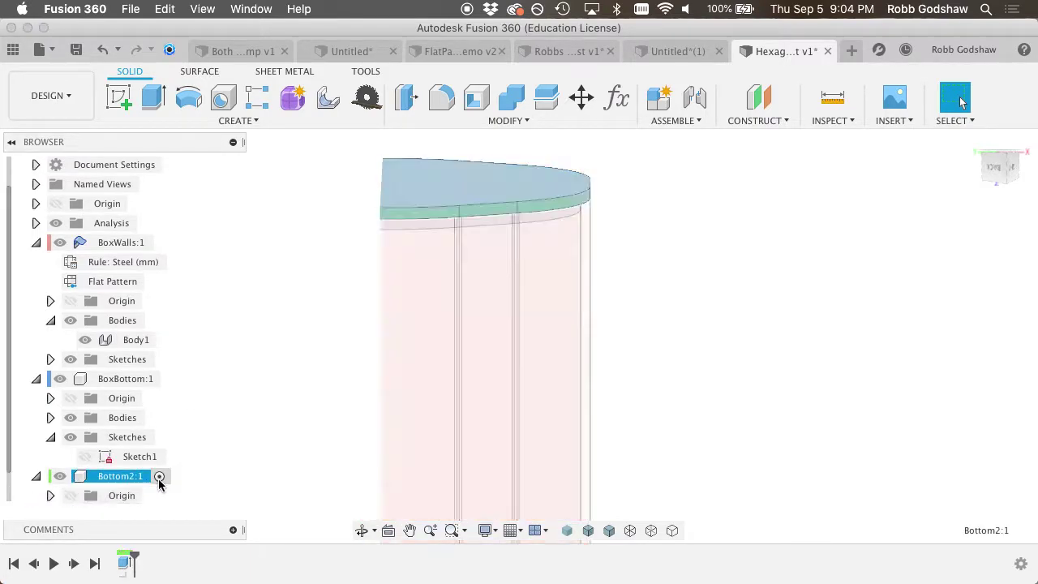
pyautogui.click(118, 98)
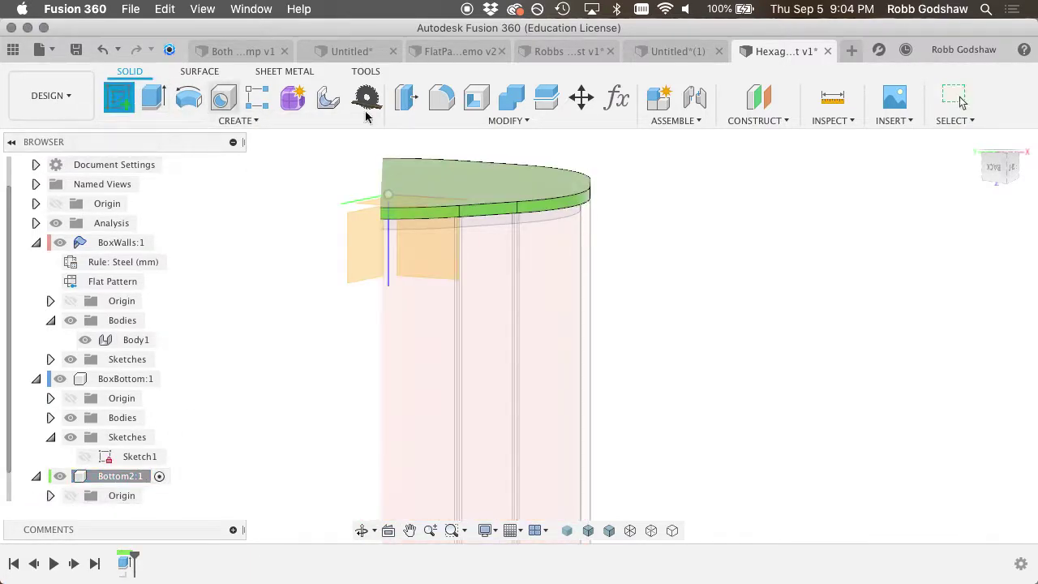
pyautogui.click(447, 180)
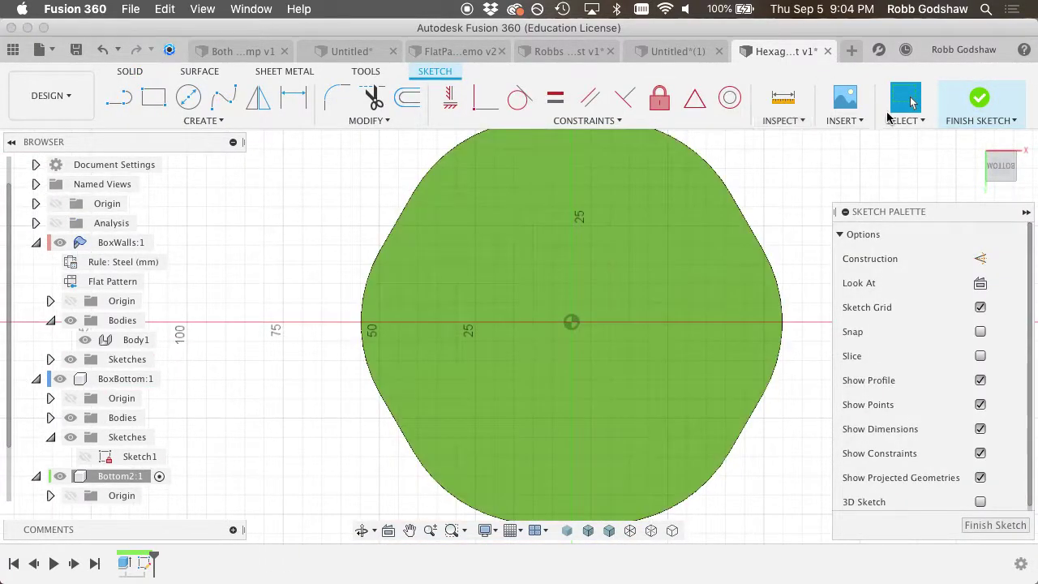
pyautogui.click(979, 99)
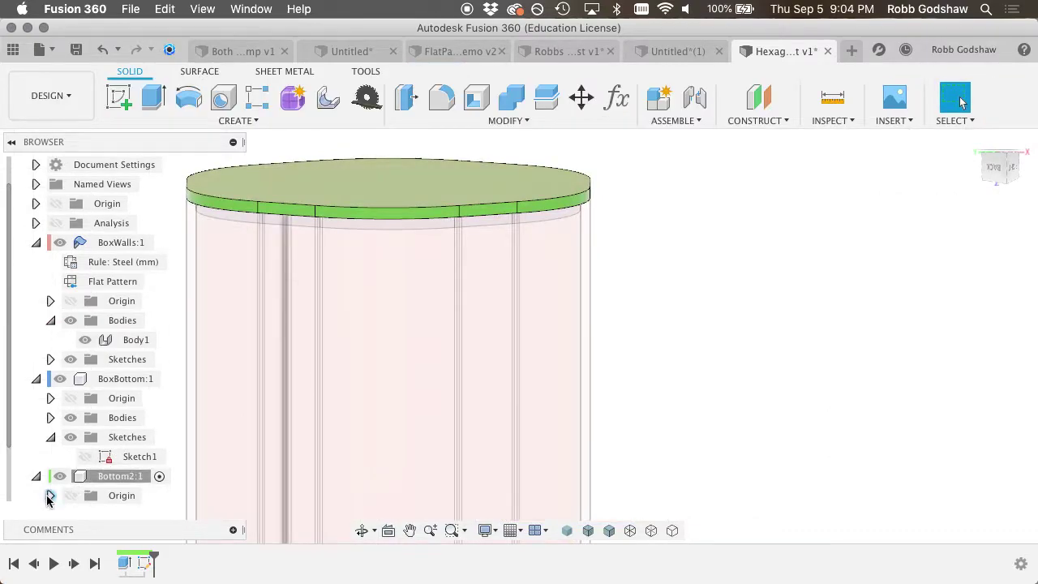
# Export Bottom2's Sketch1 to the Downloads folder as a DXF named BoxBottomDXFWallsFromScreenCast_mm.
pyautogui.scroll(-2, 47, 499)
pyautogui.click(51, 496)
pyautogui.click(127, 496)
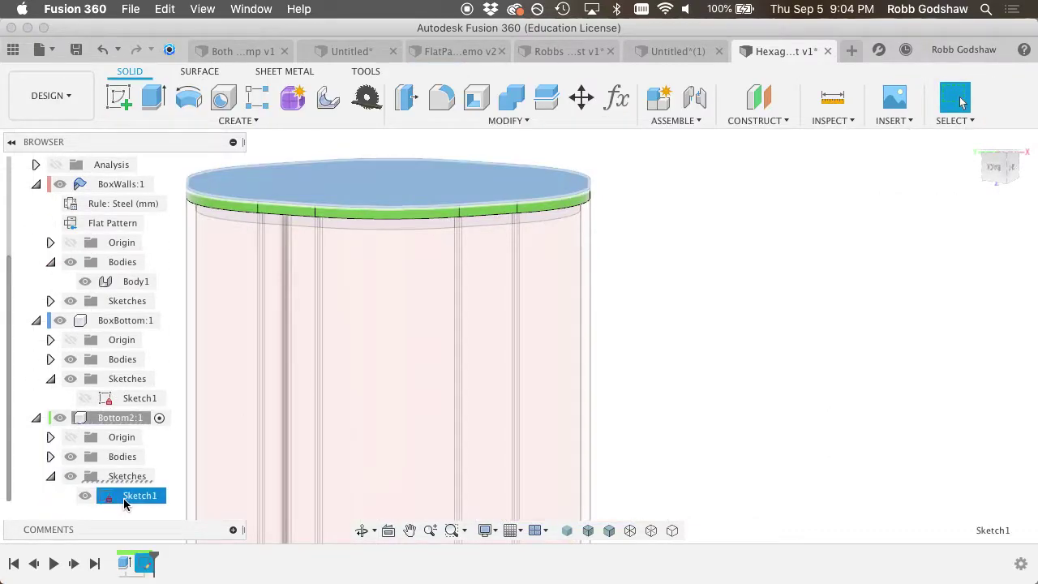
pyautogui.rightClick(127, 496)
pyautogui.click(171, 330)
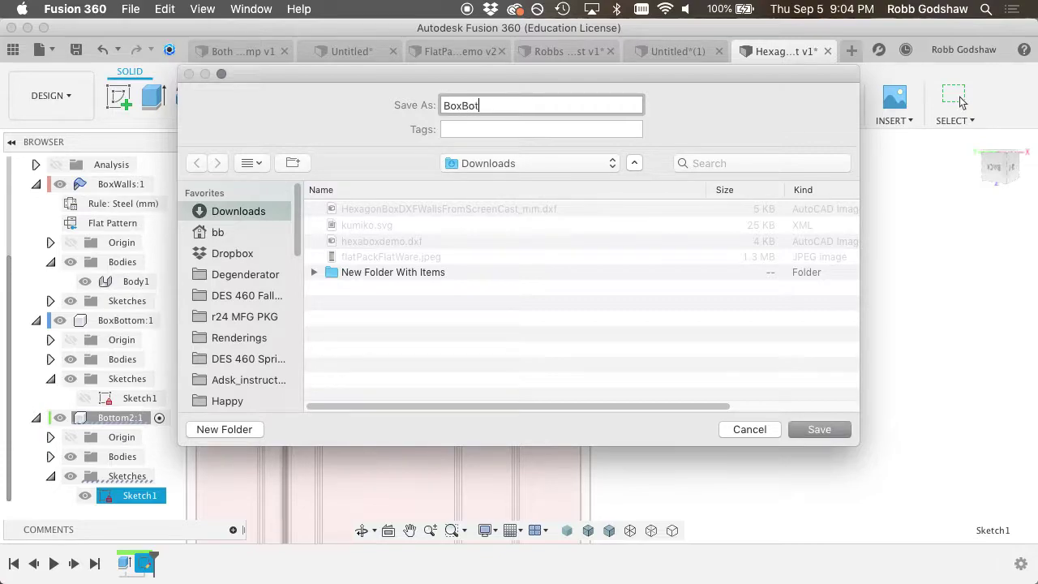
pyautogui.click(535, 211)
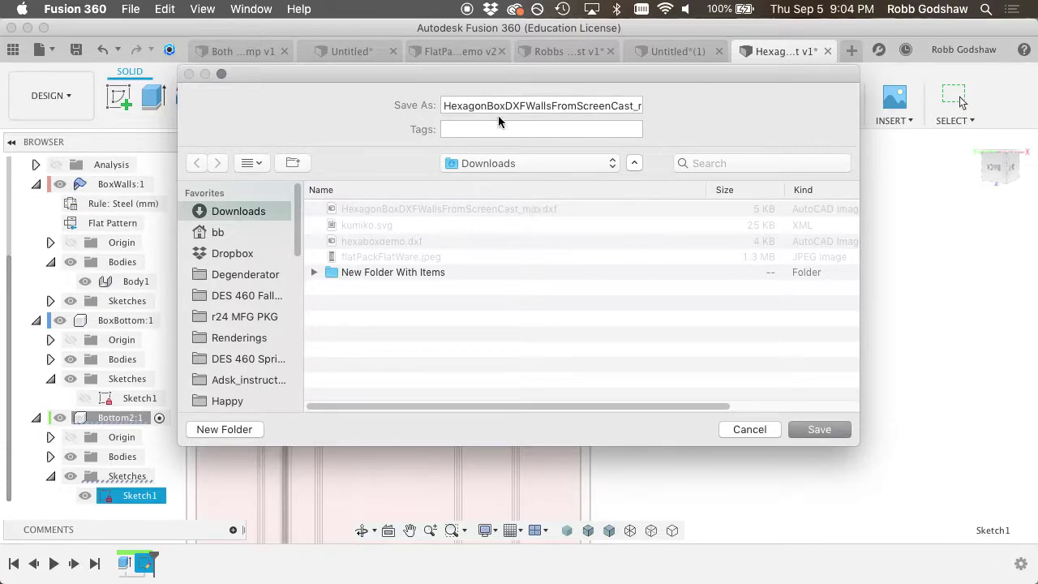
pyautogui.moveTo(503, 106); pyautogui.dragTo(411, 106)
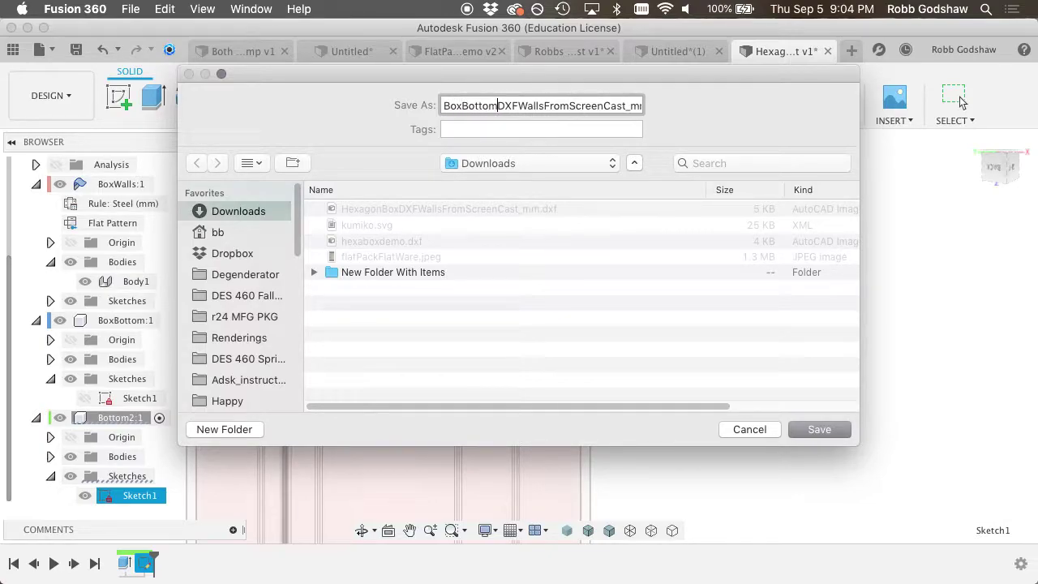
pyautogui.press('Return')
# Switch to Illustrator and open BoxBottomDXFWallsFromScreenCast_mm.dxf at original size with 1 unit equal to 1 millimeter.
pyautogui.hotkey('ctrl', 'Up')
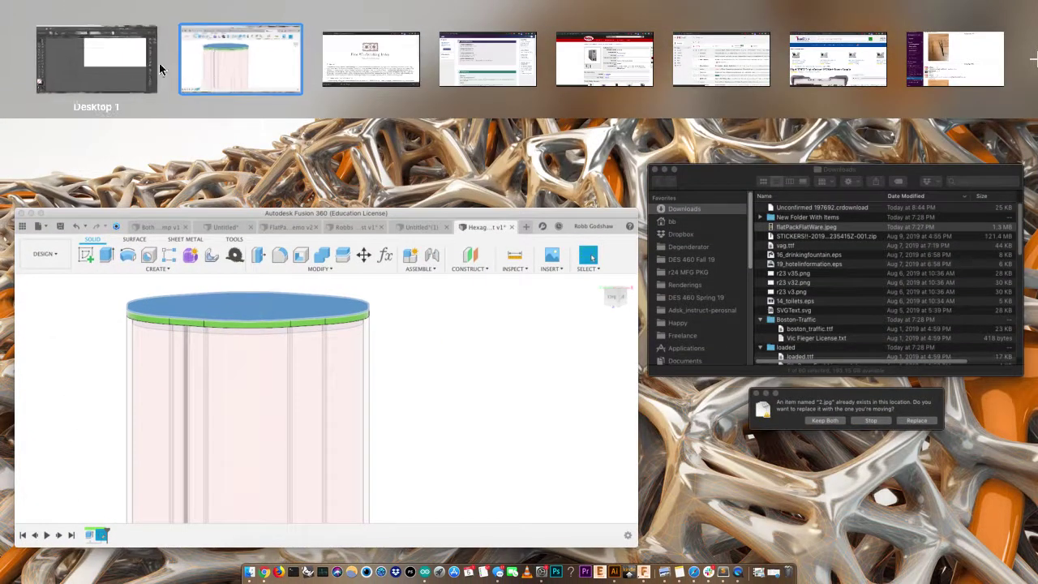
pyautogui.click(152, 63)
pyautogui.press('super+o')
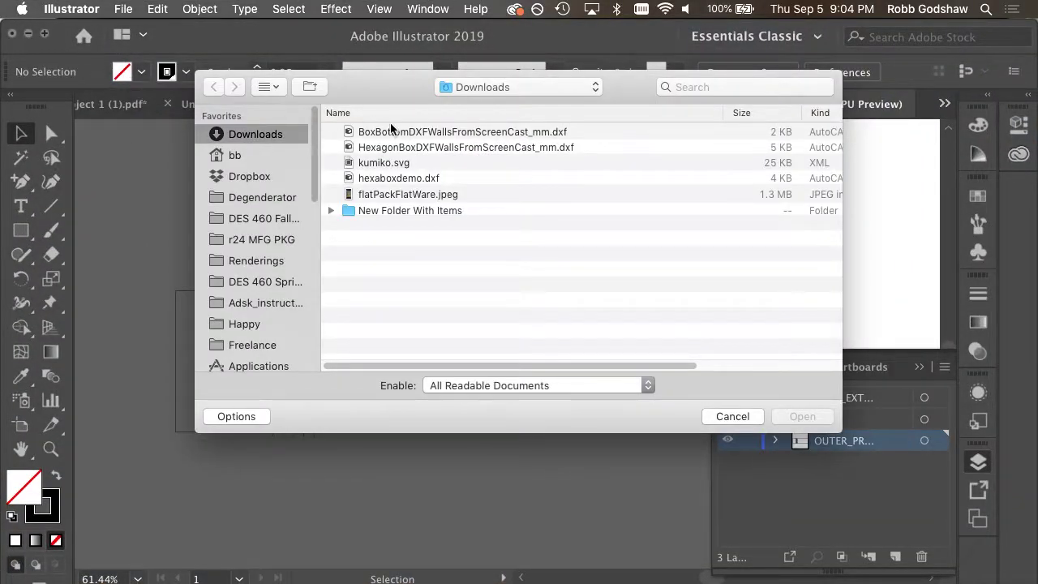
pyautogui.doubleClick(391, 132)
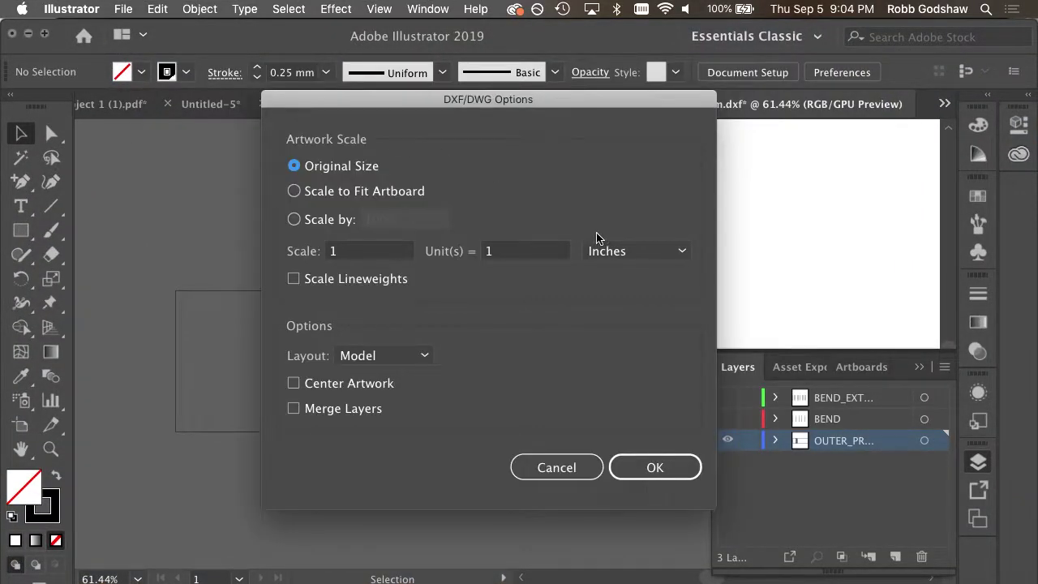
pyautogui.click(604, 251)
pyautogui.click(655, 339)
pyautogui.click(553, 249)
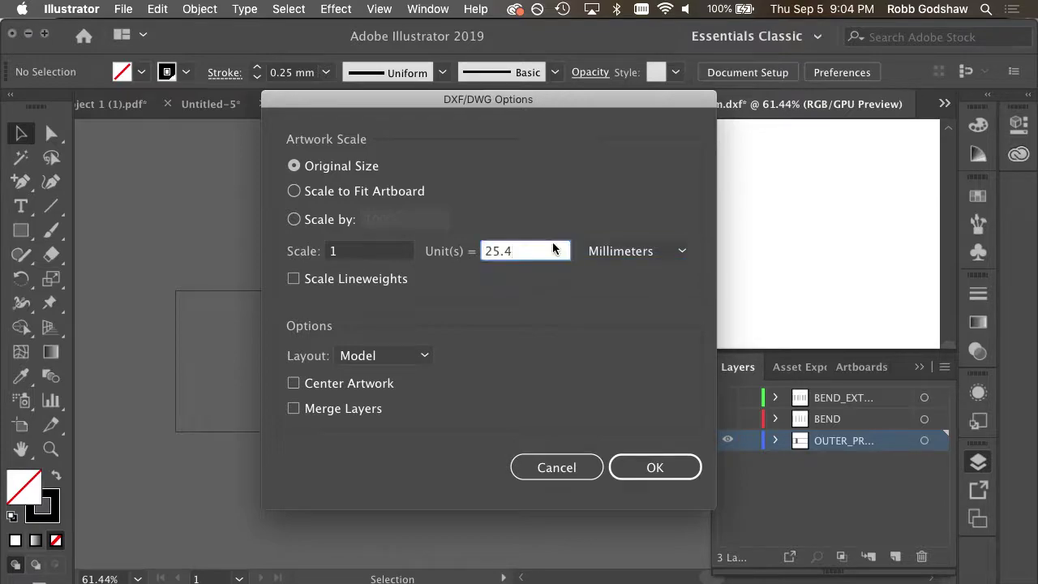
pyautogui.write('1')
pyautogui.press('Return')
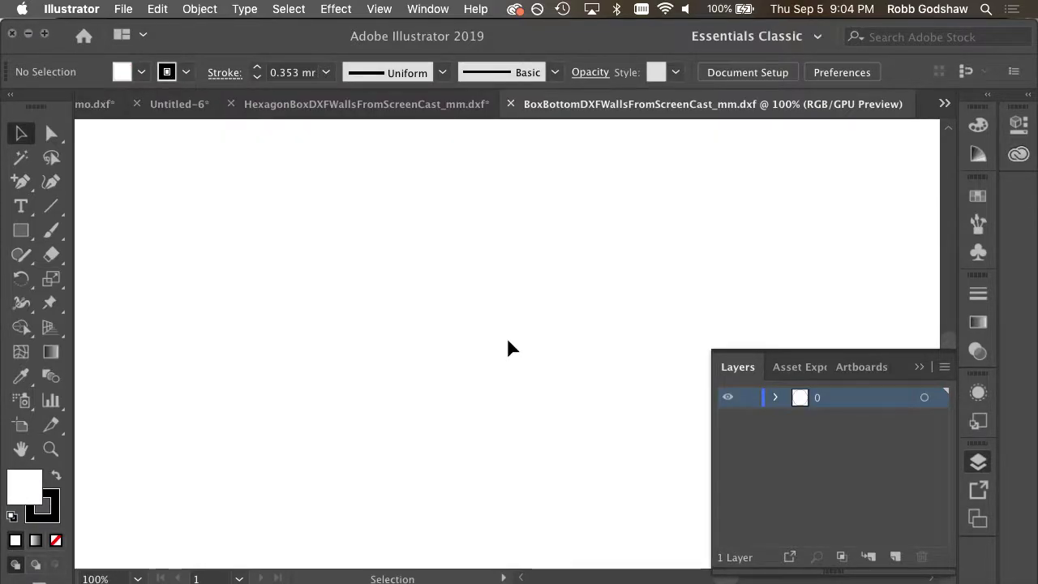
# Copy the bottom outline into the HexagonBoxDXFWallsFromScreenCast_mm.dxf document and place it just above the left end of the wall outline.
pyautogui.keyDown('alt'); pyautogui.scroll(-5, 507, 348); pyautogui.keyUp('alt')
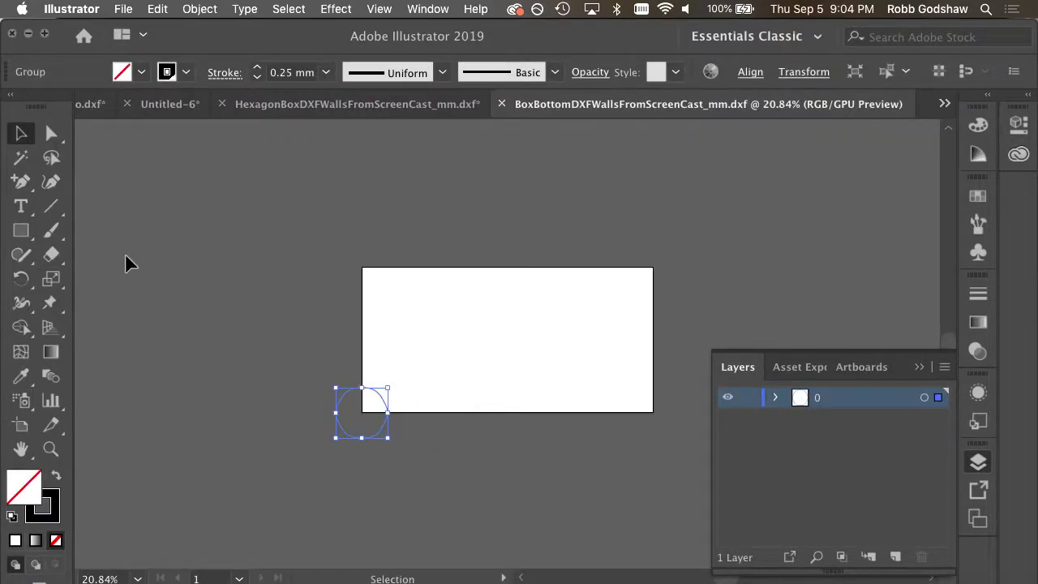
pyautogui.click(364, 110)
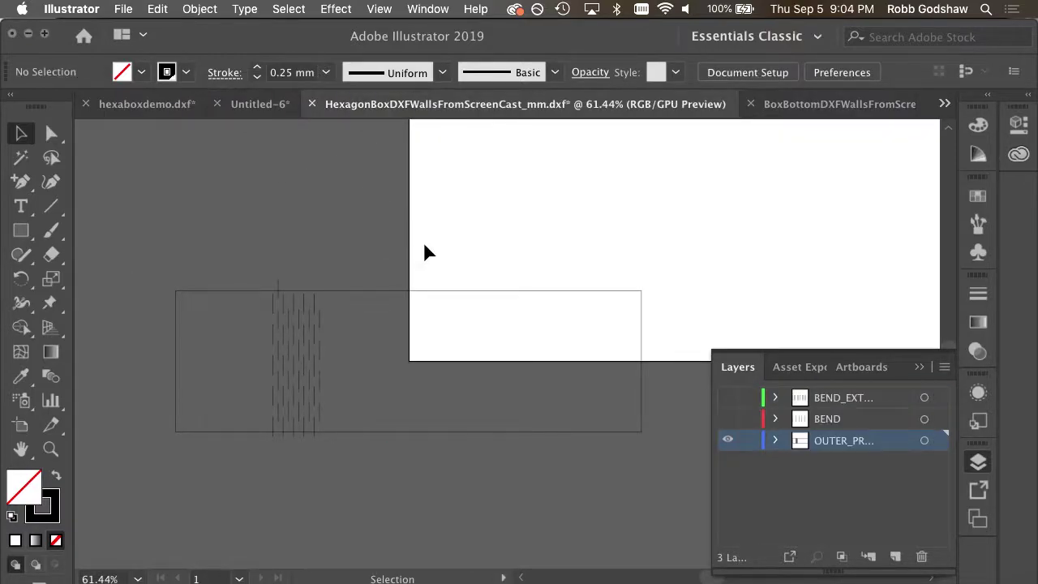
pyautogui.press('super+v')
pyautogui.click(489, 255)
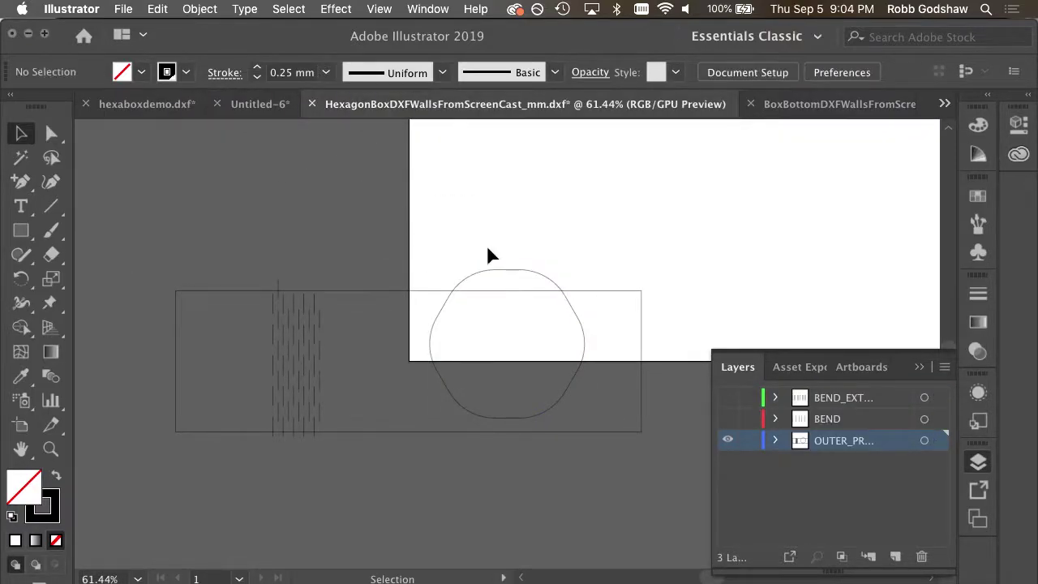
pyautogui.moveTo(523, 277); pyautogui.dragTo(236, 143)
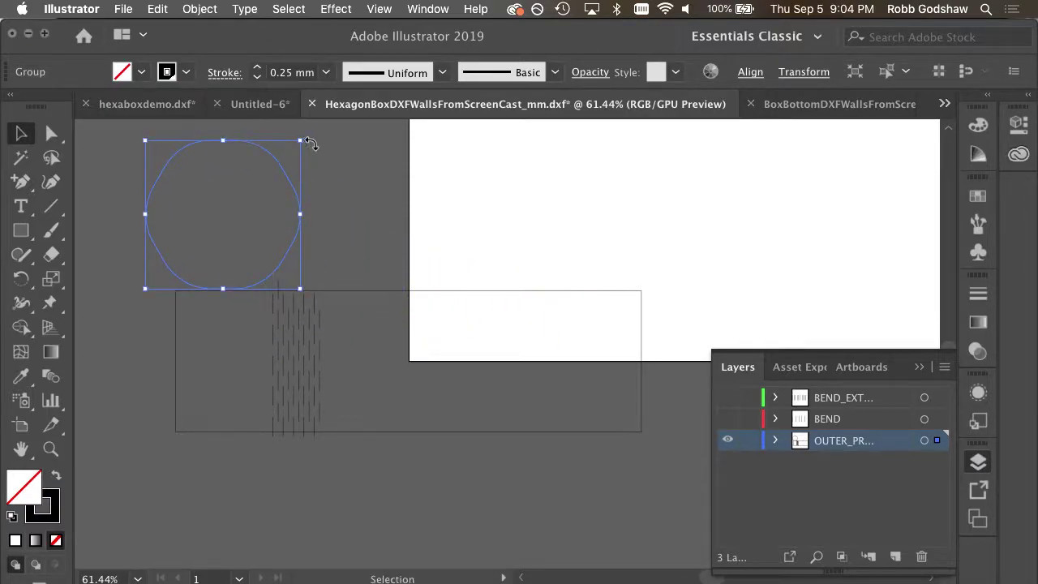
pyautogui.click(323, 151)
pyautogui.click(283, 169)
pyautogui.click(431, 292)
pyautogui.click(445, 282)
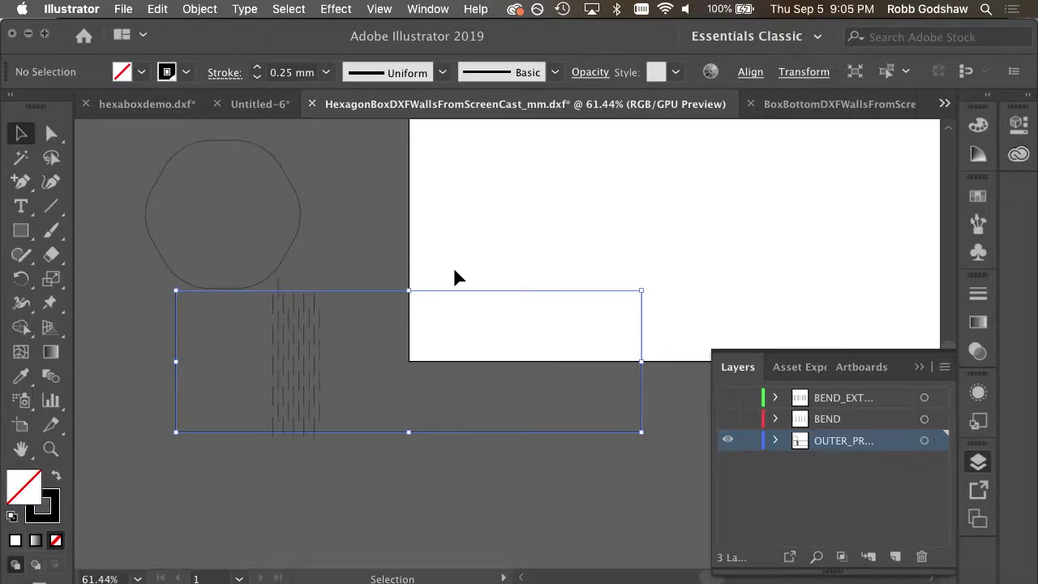
pyautogui.click(294, 256)
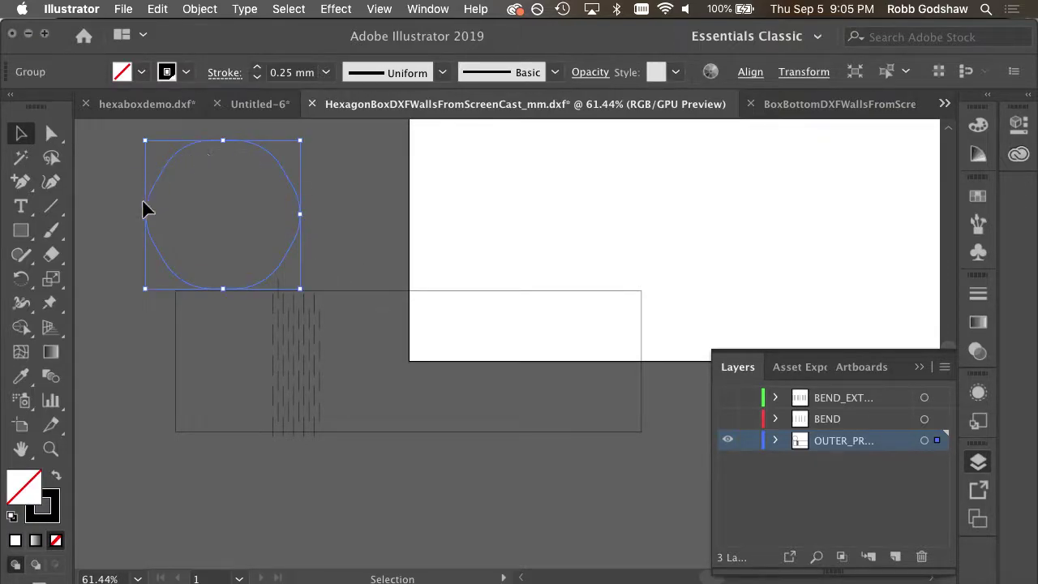
pyautogui.click(361, 247)
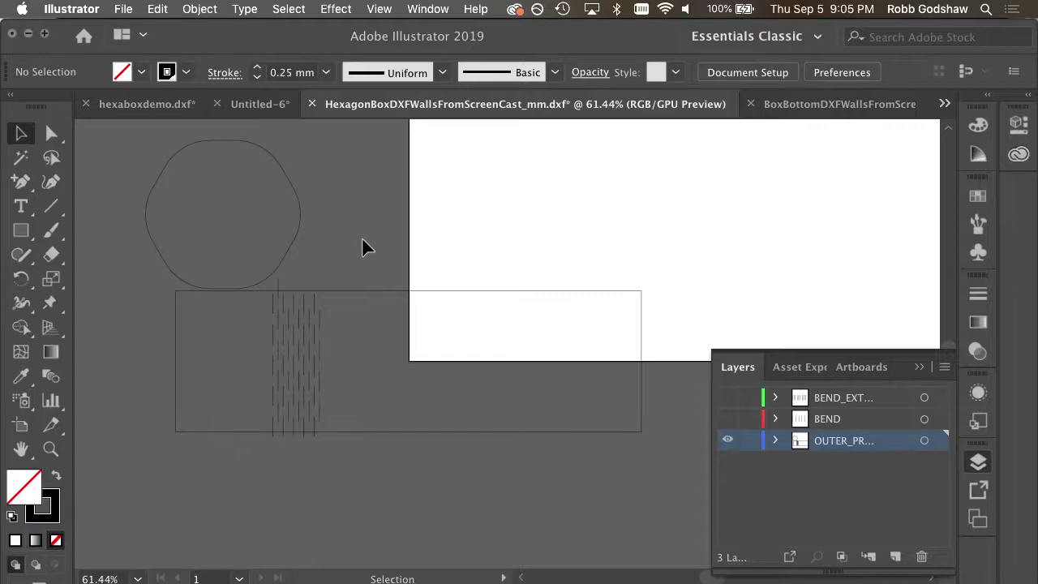
# Switch back to Fusion 360 and activate the top-level component.
pyautogui.press('super+Tab')
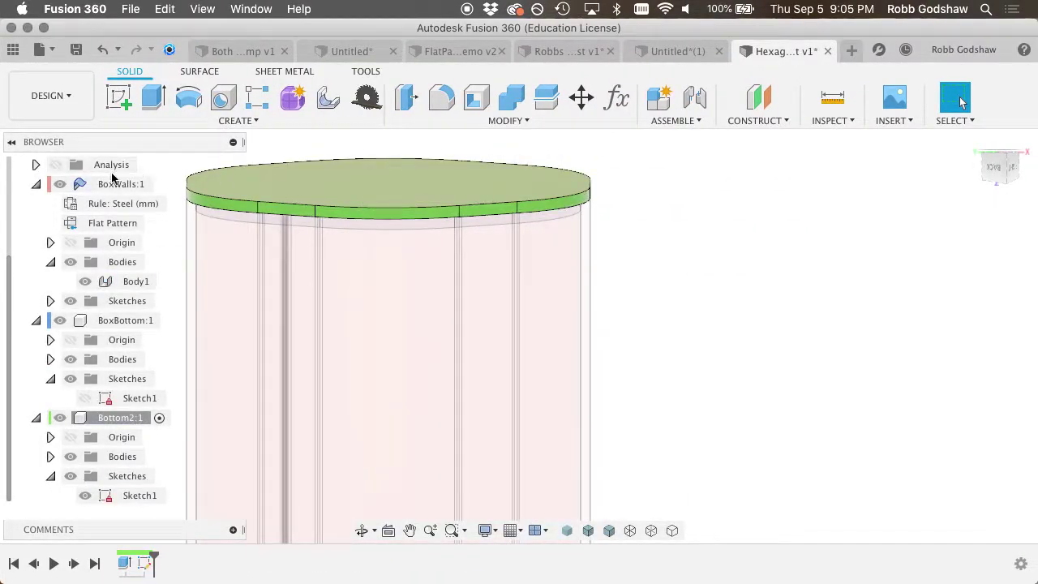
pyautogui.scroll(3, 112, 177)
pyautogui.click(231, 165)
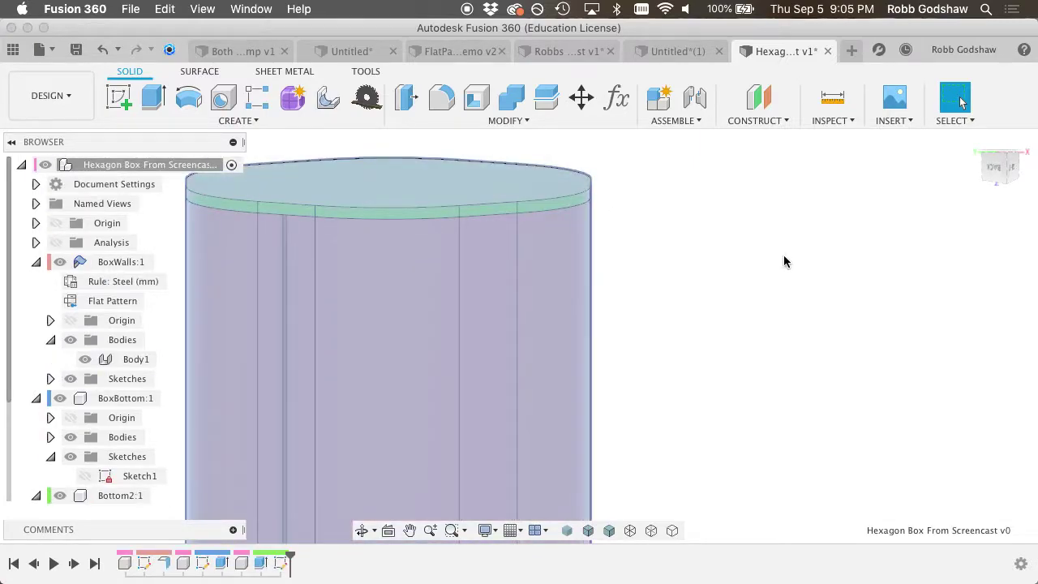
# Examine the assembled box from several sides, including its wall seam, rounded bends and bottom plates.
pyautogui.click(498, 334)
pyautogui.keyDown('shift'); pyautogui.scroll(5, 498, 334); pyautogui.keyUp('shift')
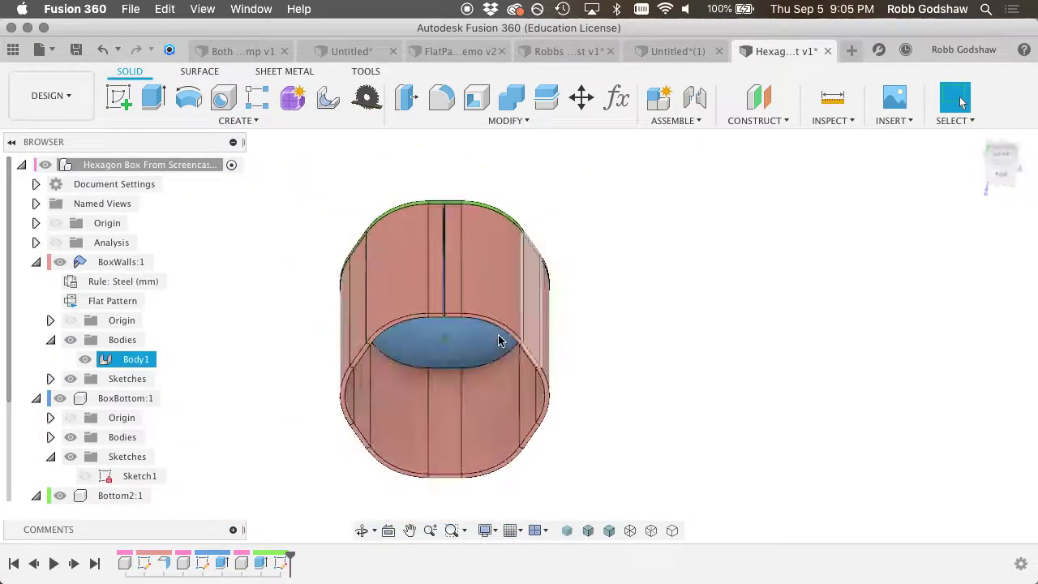
pyautogui.keyDown('shift'); pyautogui.scroll(8, 498, 339); pyautogui.keyUp('shift')
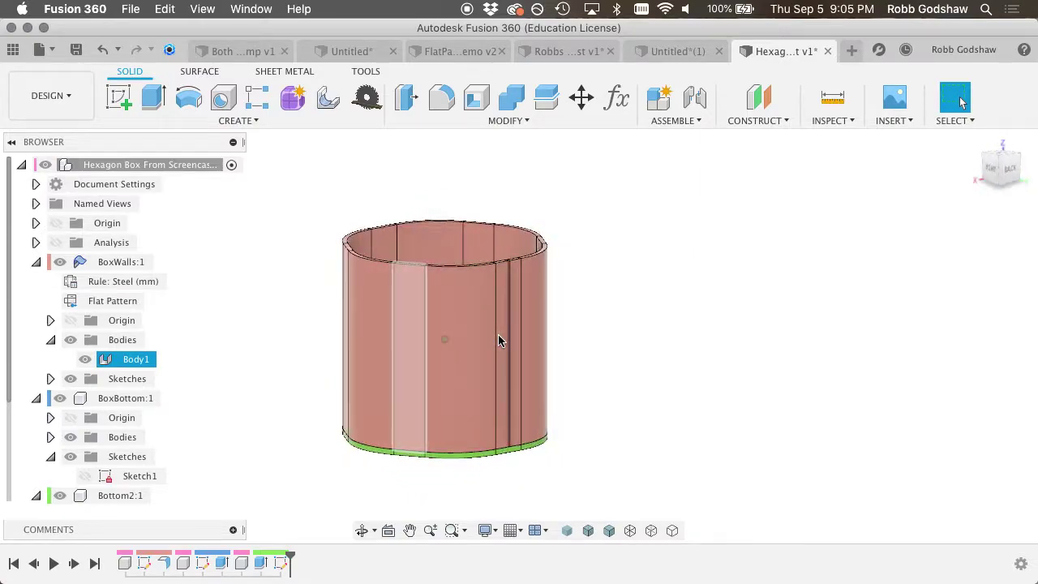
pyautogui.keyDown('shift'); pyautogui.scroll(8, 498, 335); pyautogui.keyUp('shift')
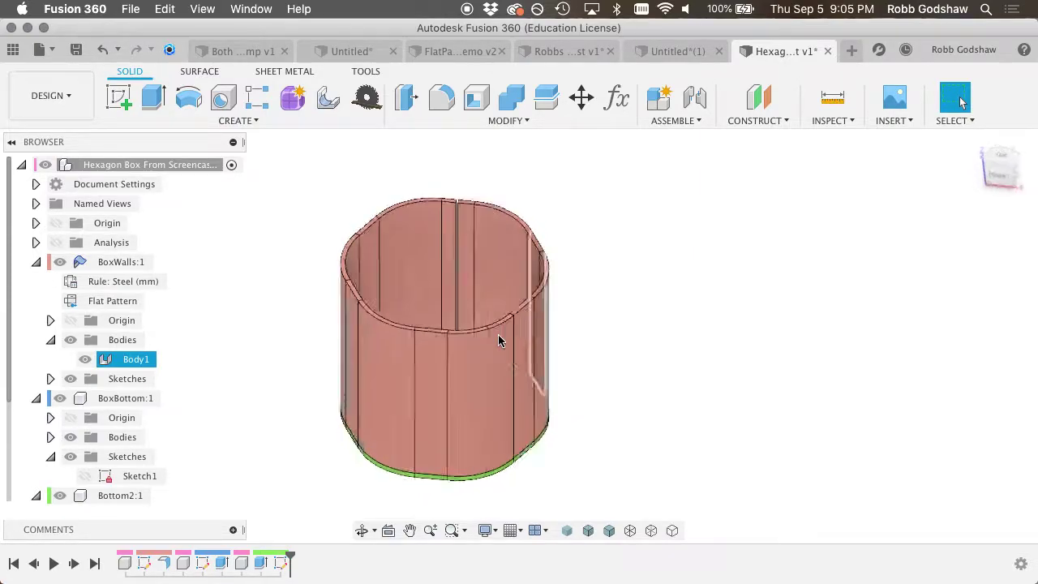
pyautogui.keyDown('shift'); pyautogui.scroll(8, 498, 340); pyautogui.keyUp('shift')
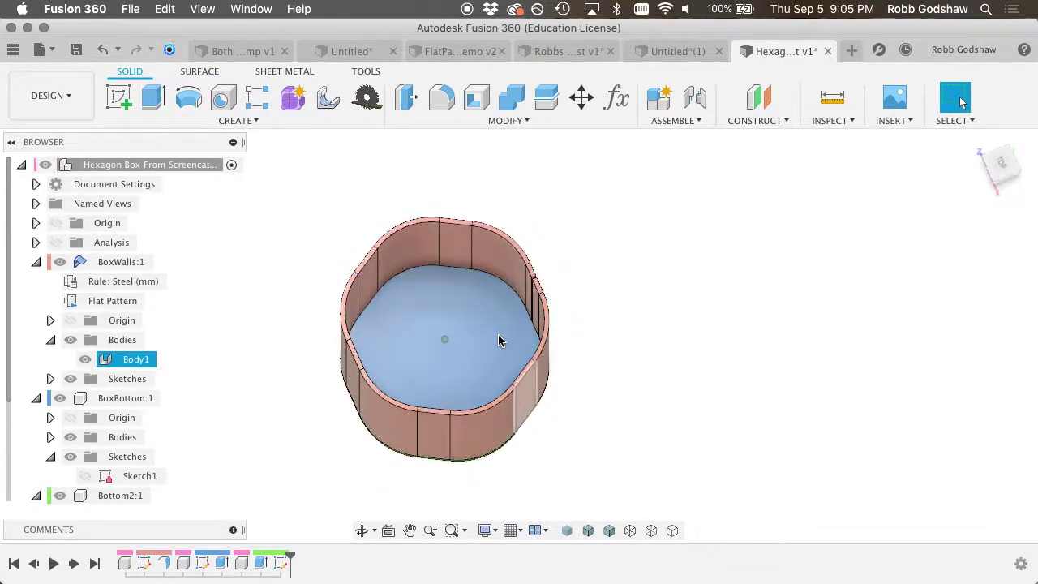
pyautogui.keyDown('shift'); pyautogui.scroll(8, 498, 339); pyautogui.keyUp('shift')
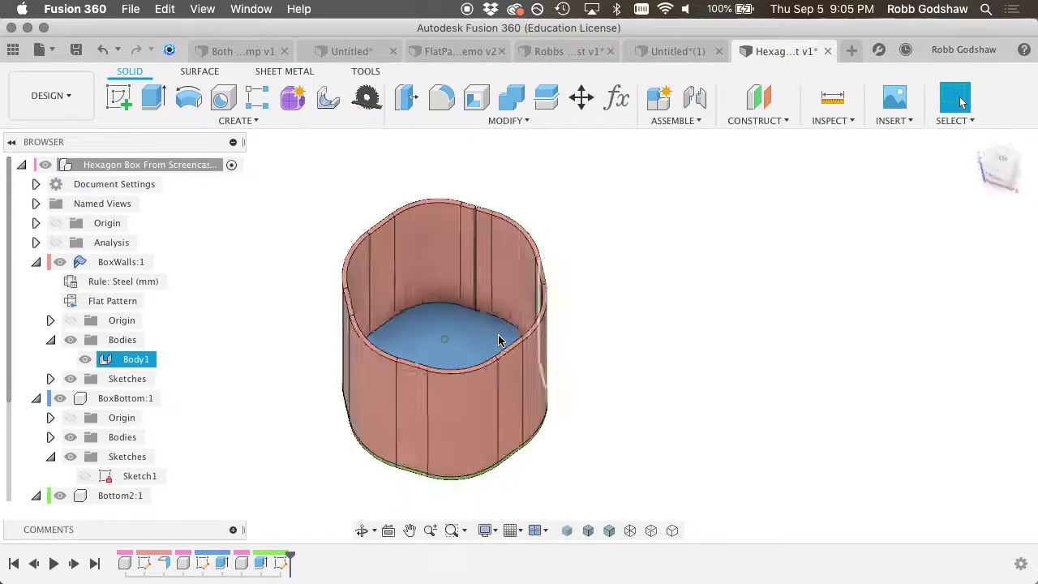
pyautogui.keyDown('shift'); pyautogui.scroll(8, 498, 340); pyautogui.keyUp('shift')
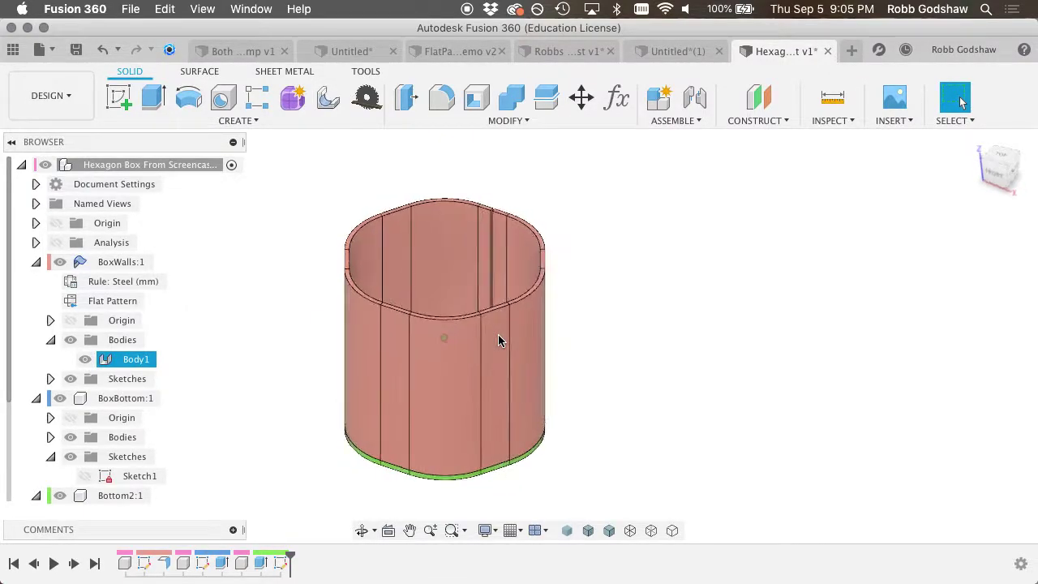
pyautogui.keyDown('shift'); pyautogui.scroll(6, 498, 339); pyautogui.keyUp('shift')
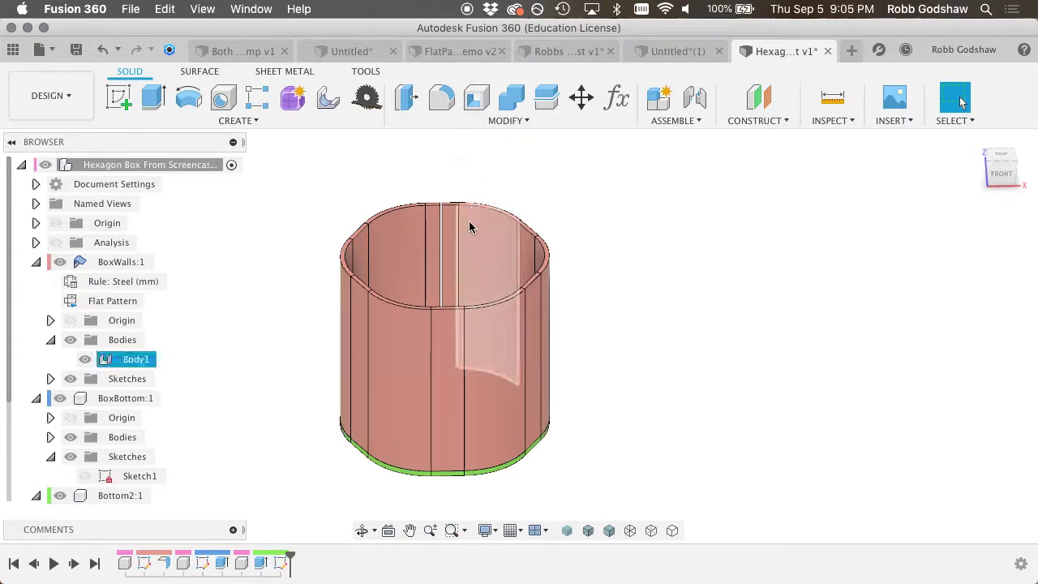